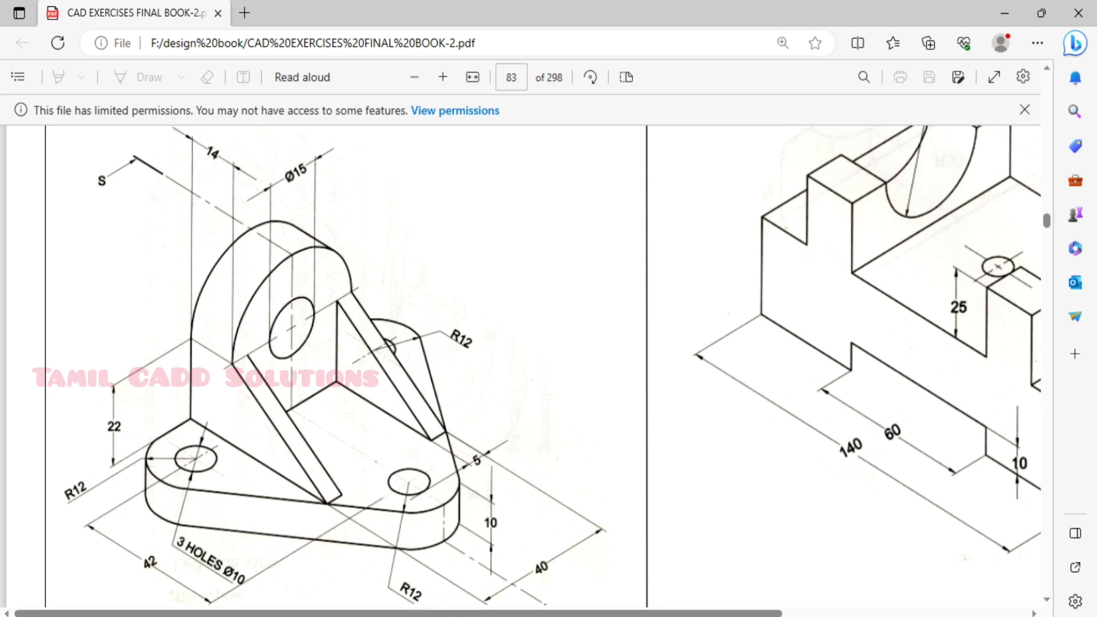
Review the bracket drawing on page 83 of the PDF, then switch to AutoCAD.
{"action": "left_click", "coordinate": [348, 570]}
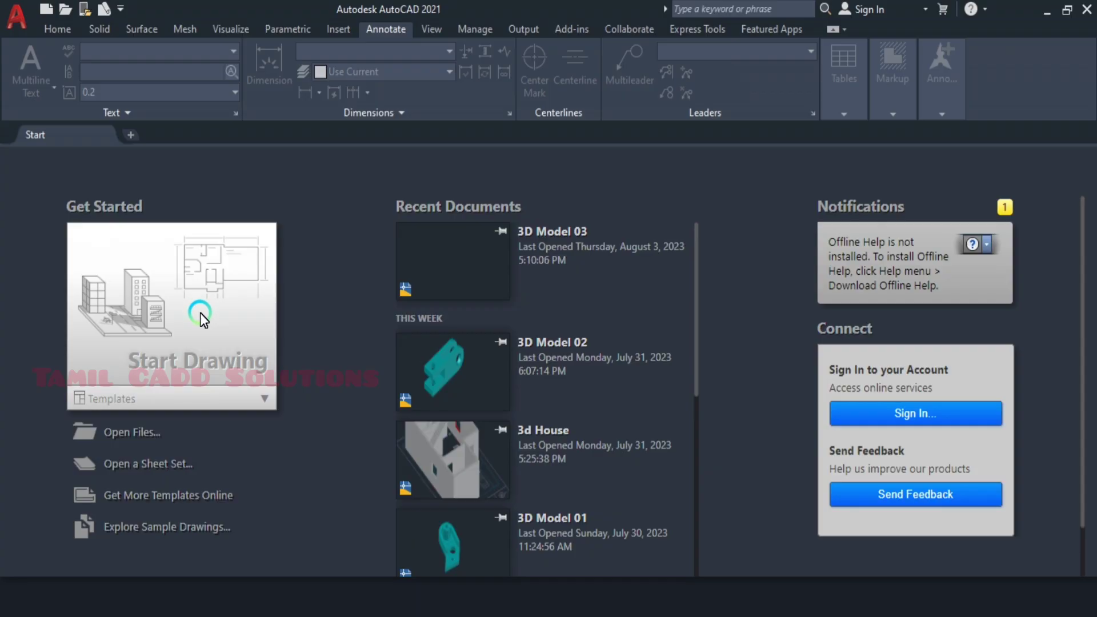
Create a new blank drawing and save it as '3D Model 04.dwg' in Documents.
{"action": "left_click", "coordinate": [200, 313]}
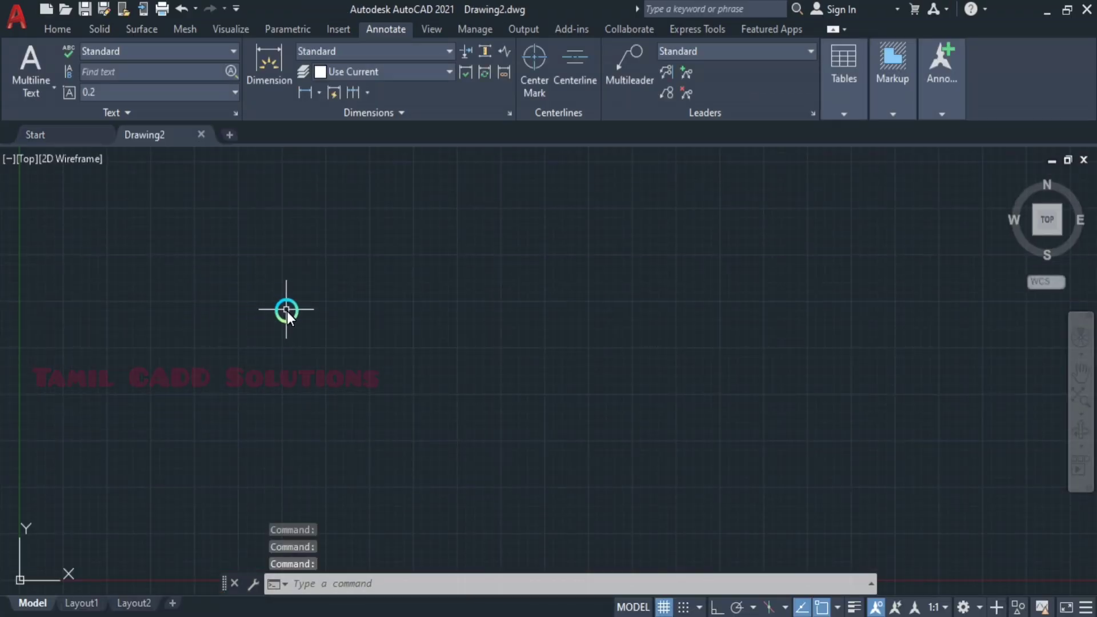
{"action": "key", "text": "ctrl+s"}
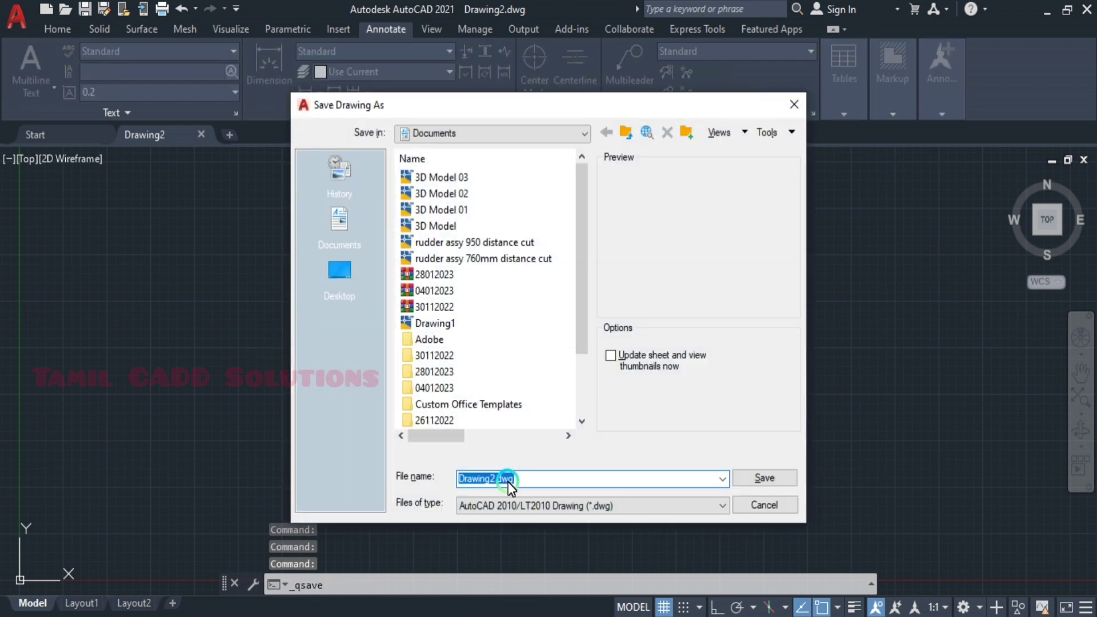
{"action": "left_click", "coordinate": [453, 178]}
{"action": "double_click", "coordinate": [518, 478]}
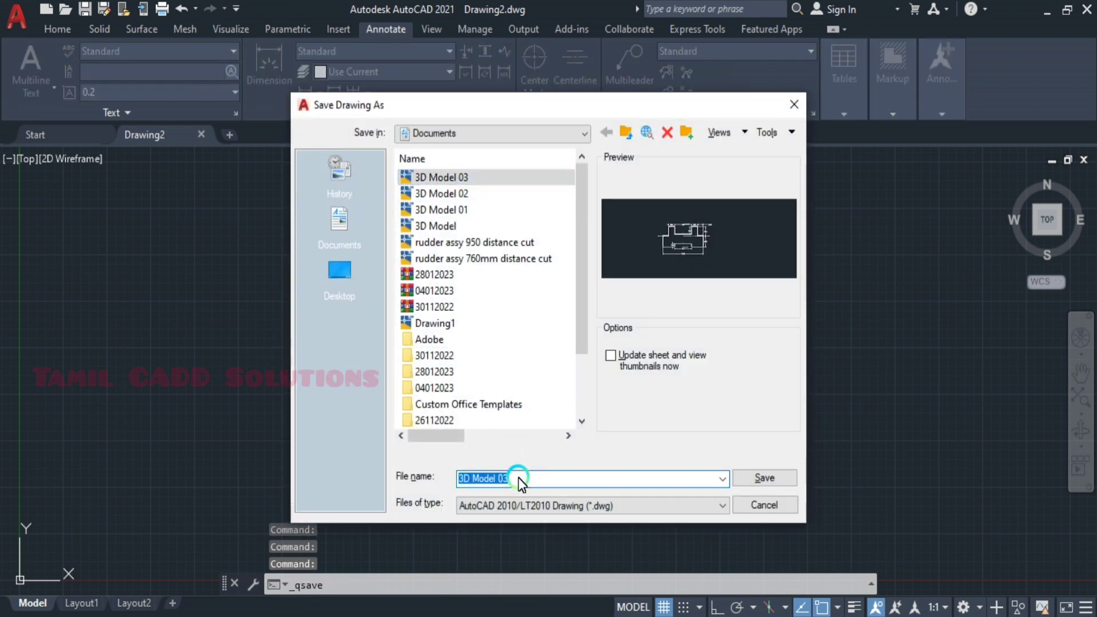
{"action": "type", "text": "3D Model 04"}
{"action": "key", "text": "Return"}
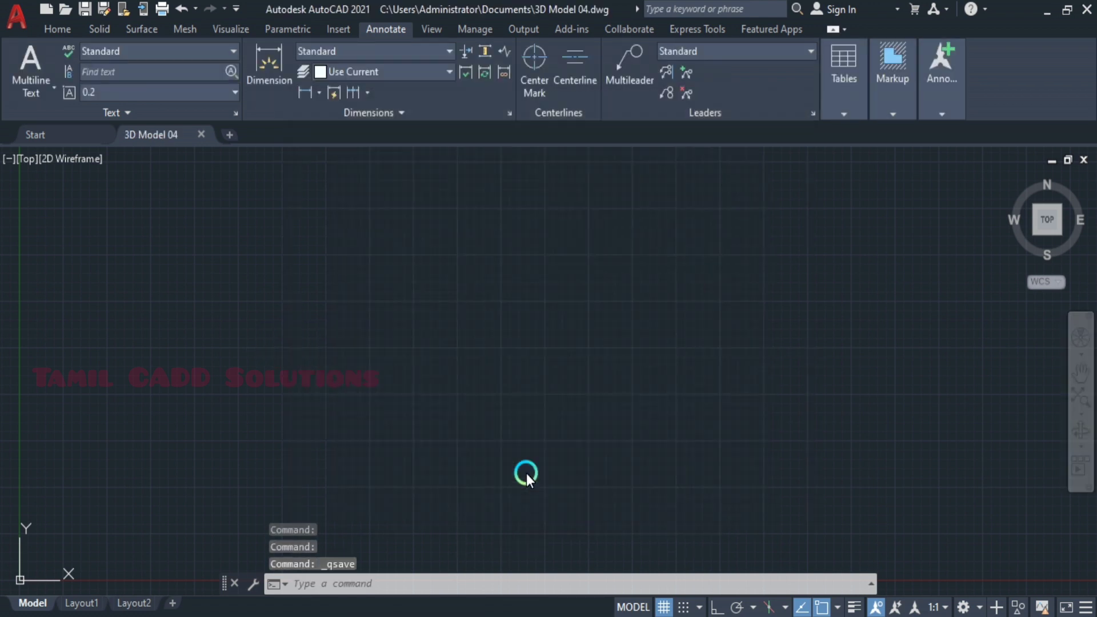
Set the drawing units to Millimeters insertion scale with 0.0 length precision.
{"action": "type", "text": "un"}
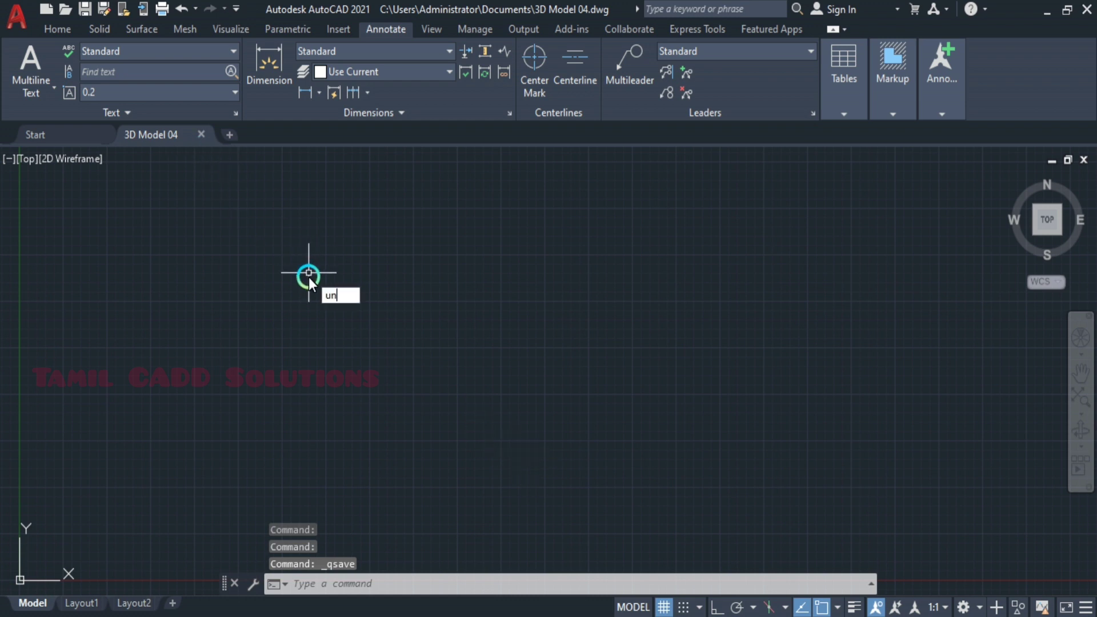
{"action": "key", "text": "Return"}
{"action": "left_click", "coordinate": [485, 321]}
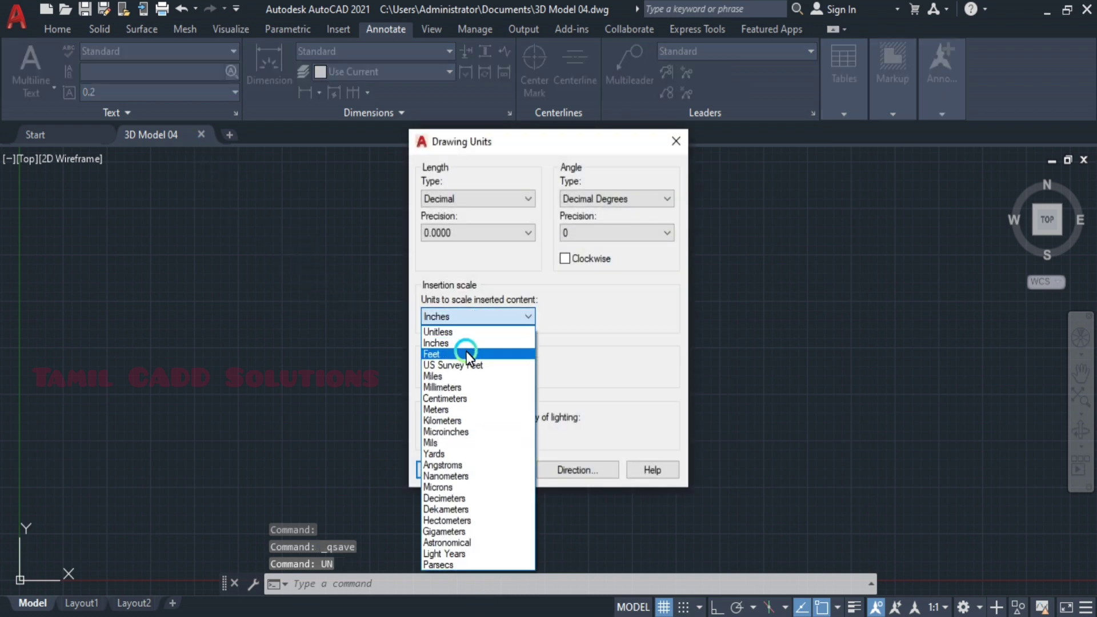
{"action": "left_click", "coordinate": [451, 409]}
{"action": "left_click", "coordinate": [461, 234]}
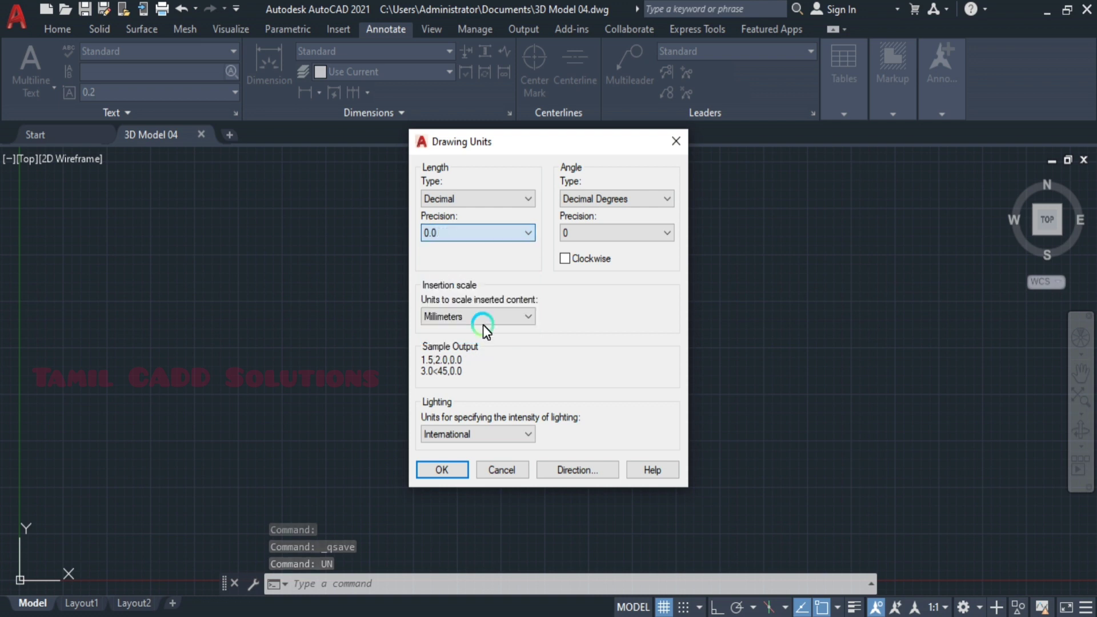
{"action": "left_click", "coordinate": [453, 470]}
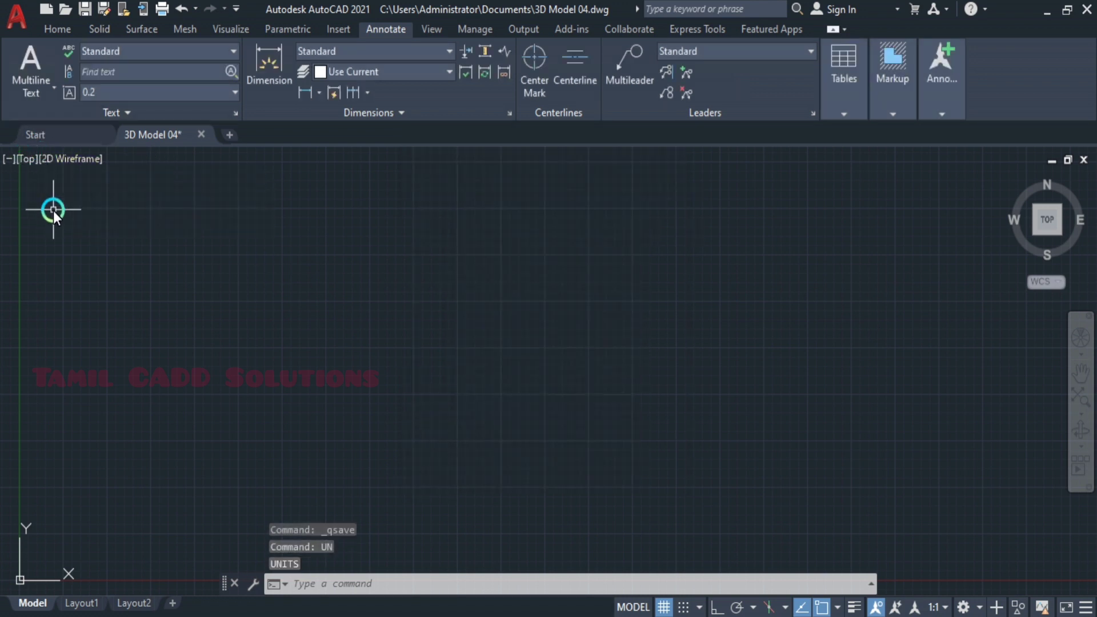
Switch the viewport to the Top view and zoom in.
{"action": "left_click", "coordinate": [28, 163]}
{"action": "left_click", "coordinate": [63, 202]}
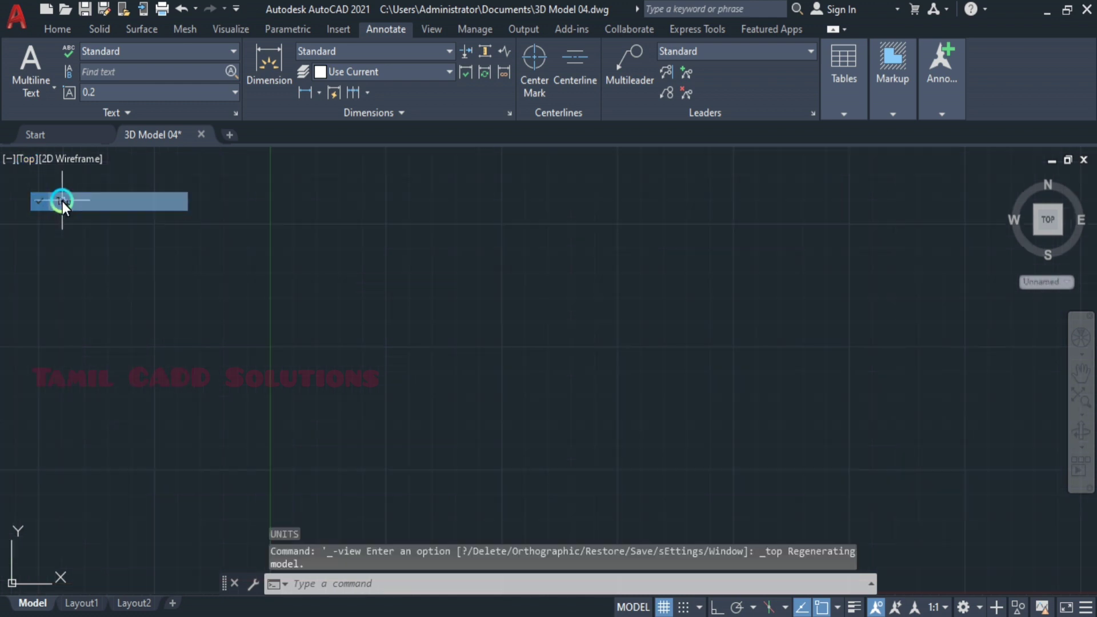
{"action": "scroll", "coordinate": [416, 363], "scroll_direction": "up", "scroll_amount": 1}
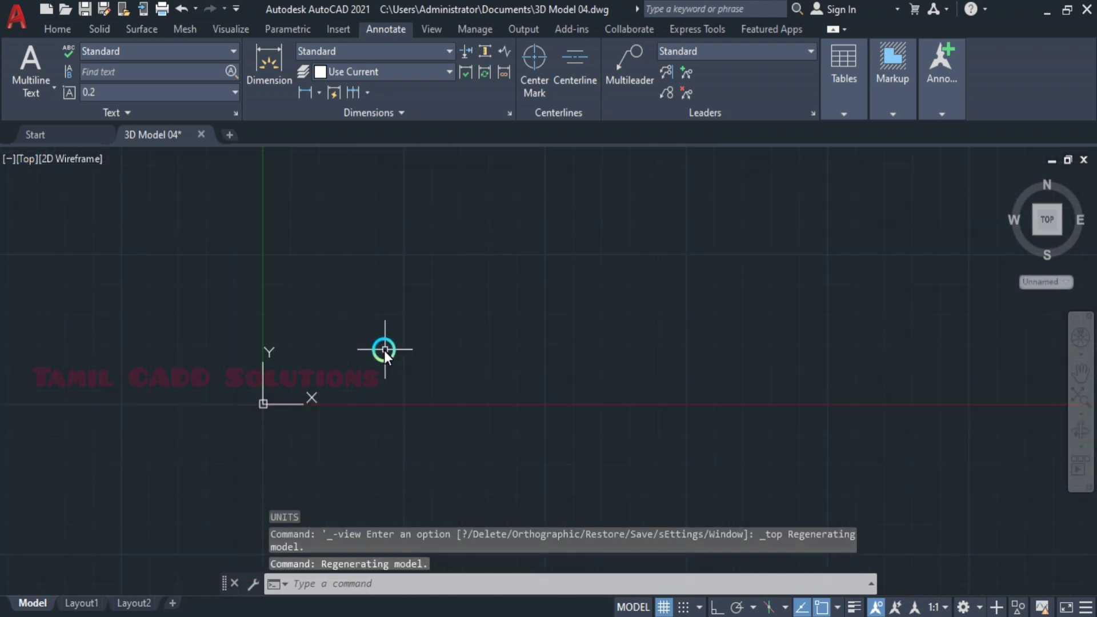
Draw a diameter 10 hole circle.
{"action": "type", "text": "c"}
{"action": "key", "text": "Return"}
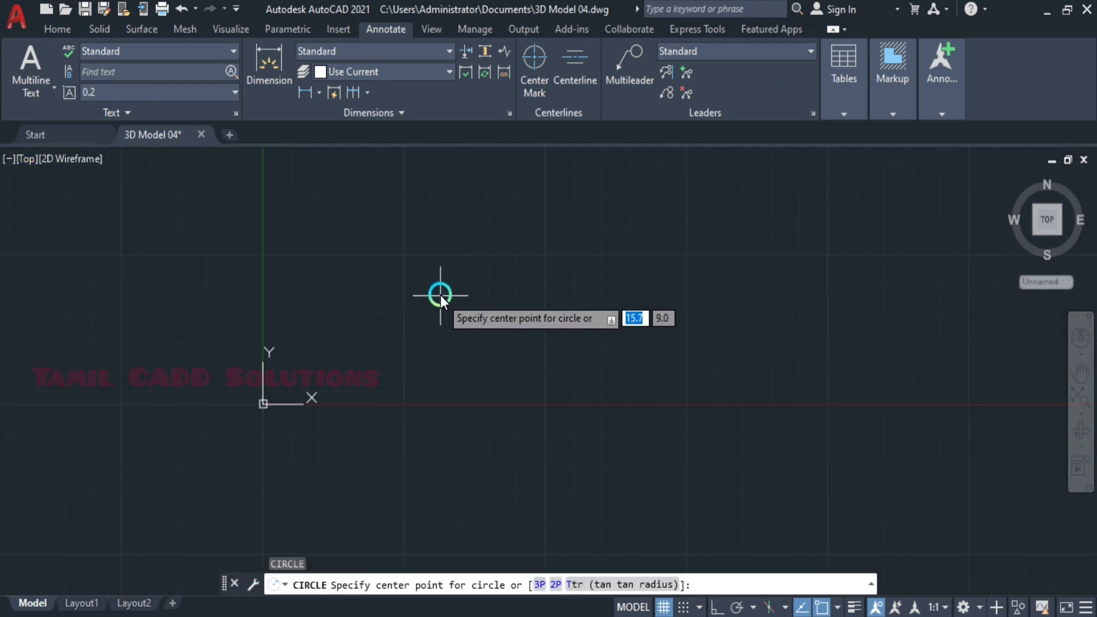
{"action": "middle_click_drag", "start_coordinate": [441, 295], "coordinate": [353, 364]}
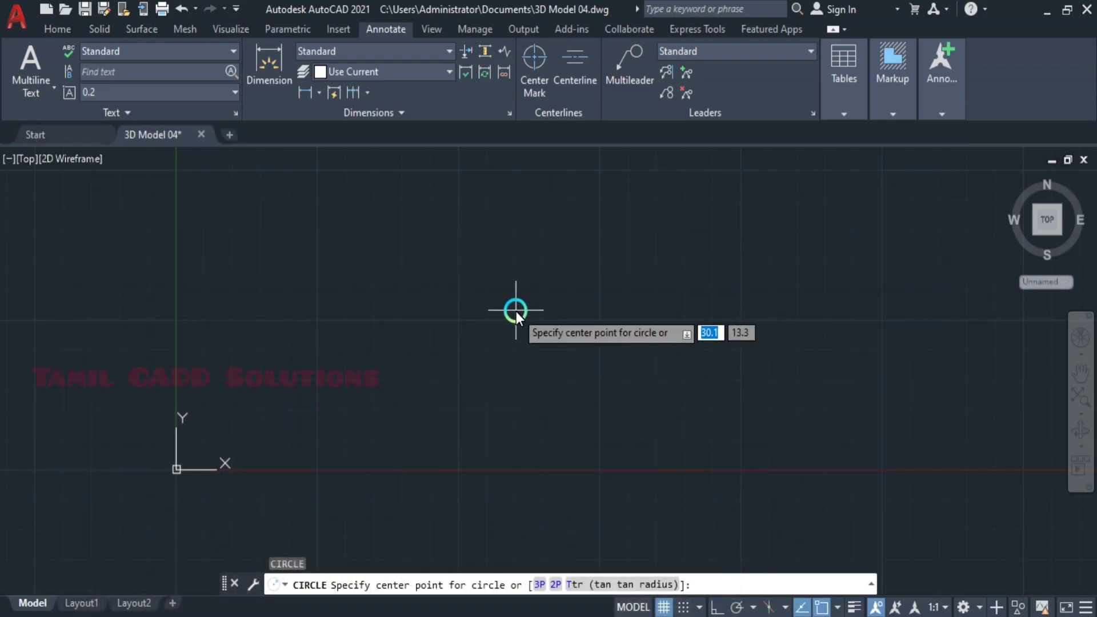
{"action": "left_click", "coordinate": [517, 312]}
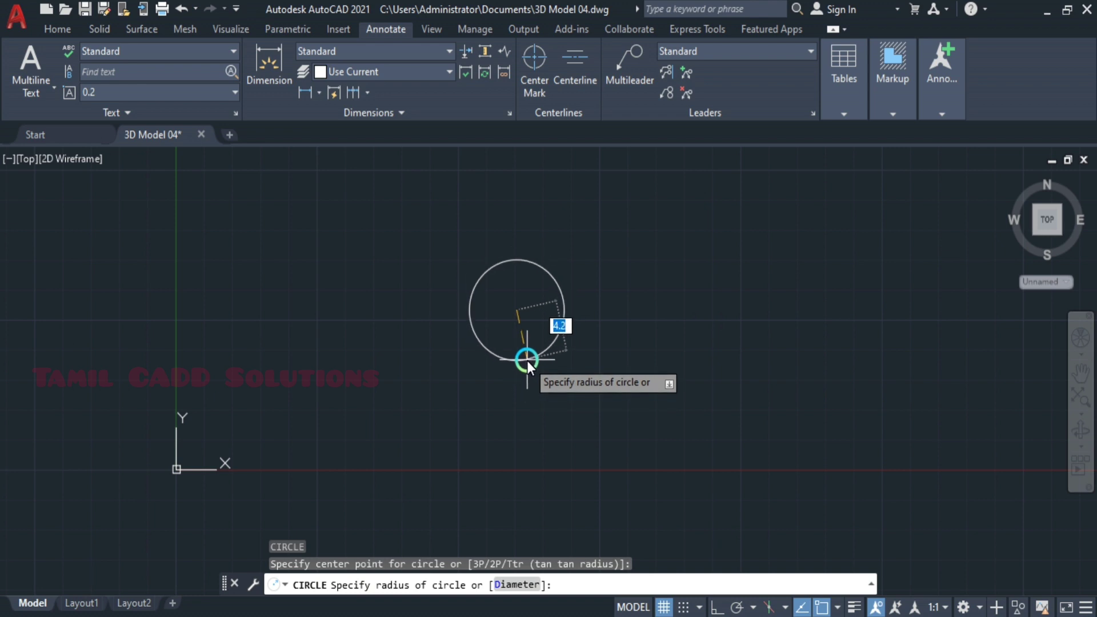
{"action": "type", "text": "d"}
{"action": "key", "text": "Return"}
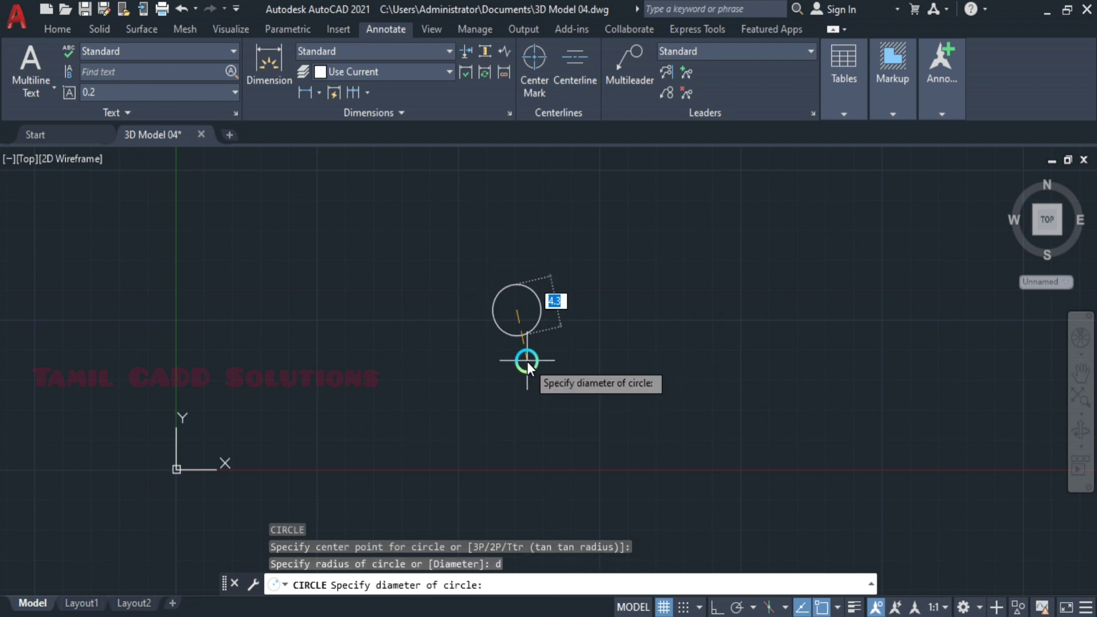
{"action": "type", "text": "10"}
{"action": "key", "text": "Return"}
{"action": "key", "text": "Return"}
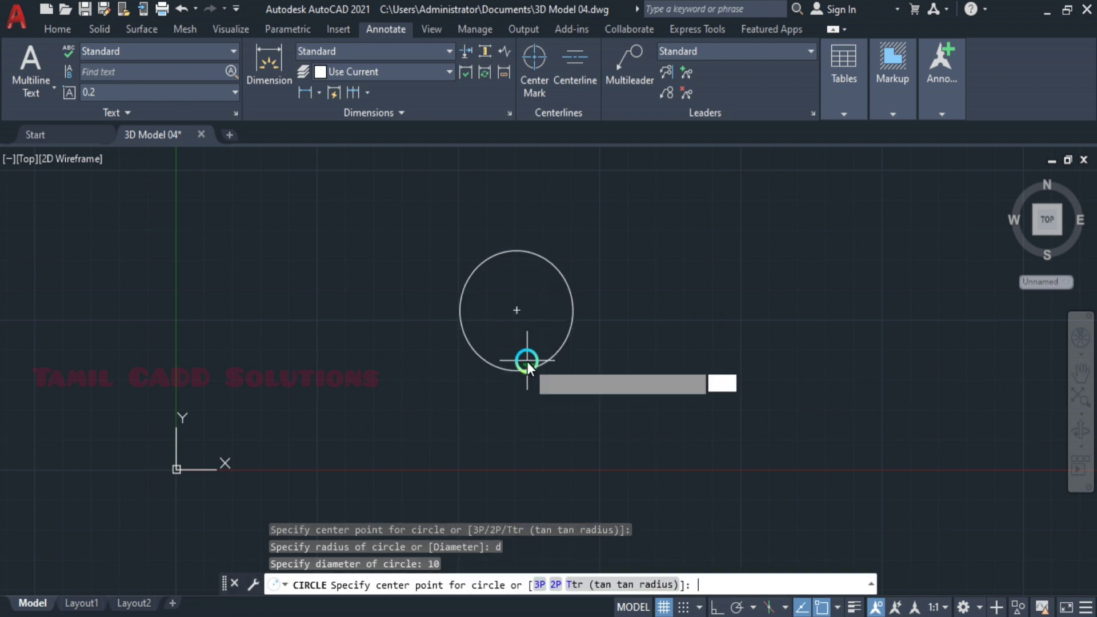
Add a concentric radius 12 circle around the hole and window-select both circles.
{"action": "left_click", "coordinate": [517, 310]}
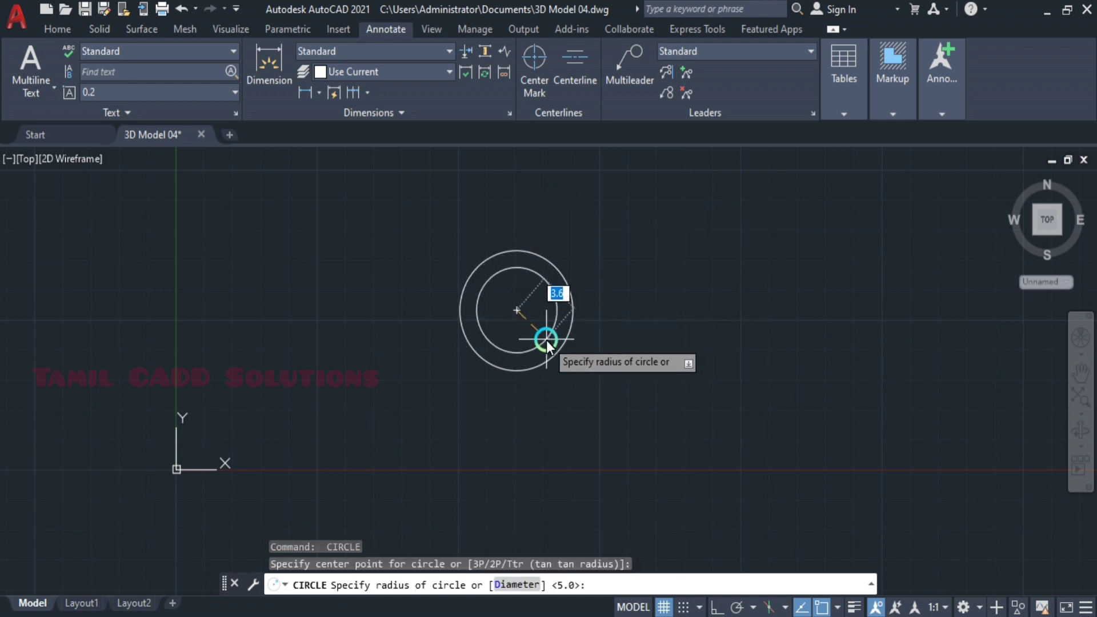
{"action": "type", "text": "12"}
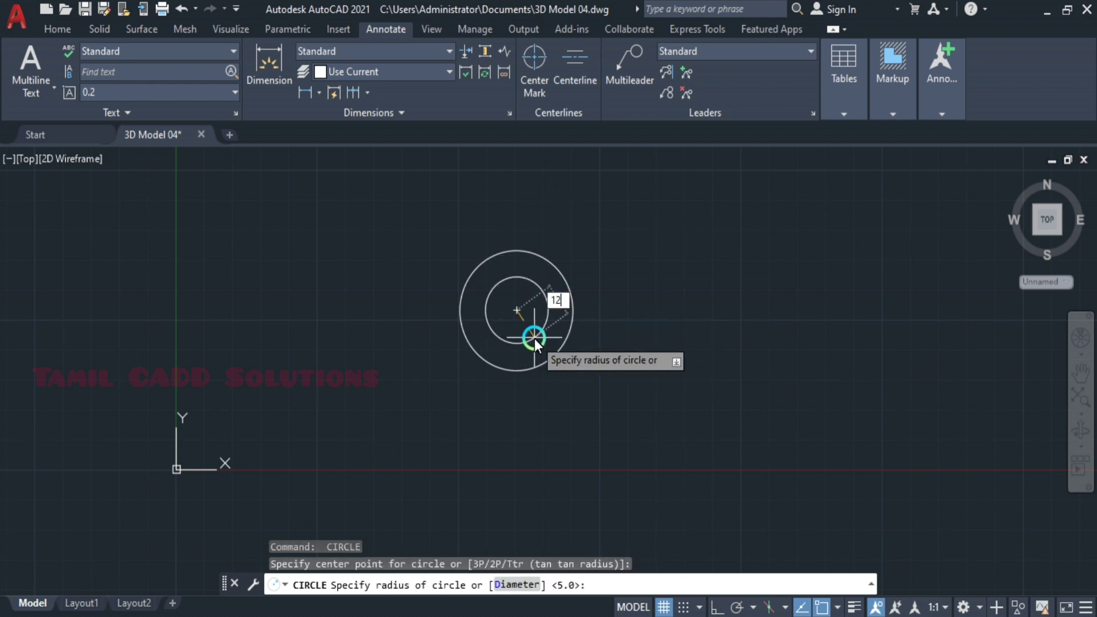
{"action": "key", "text": "Return"}
{"action": "scroll", "coordinate": [508, 405], "scroll_direction": "down", "scroll_amount": 5}
{"action": "middle_click_drag", "start_coordinate": [508, 405], "coordinate": [311, 411]}
Drag the circle pair up and to the right to reposition it.
{"action": "left_click", "coordinate": [220, 355]}
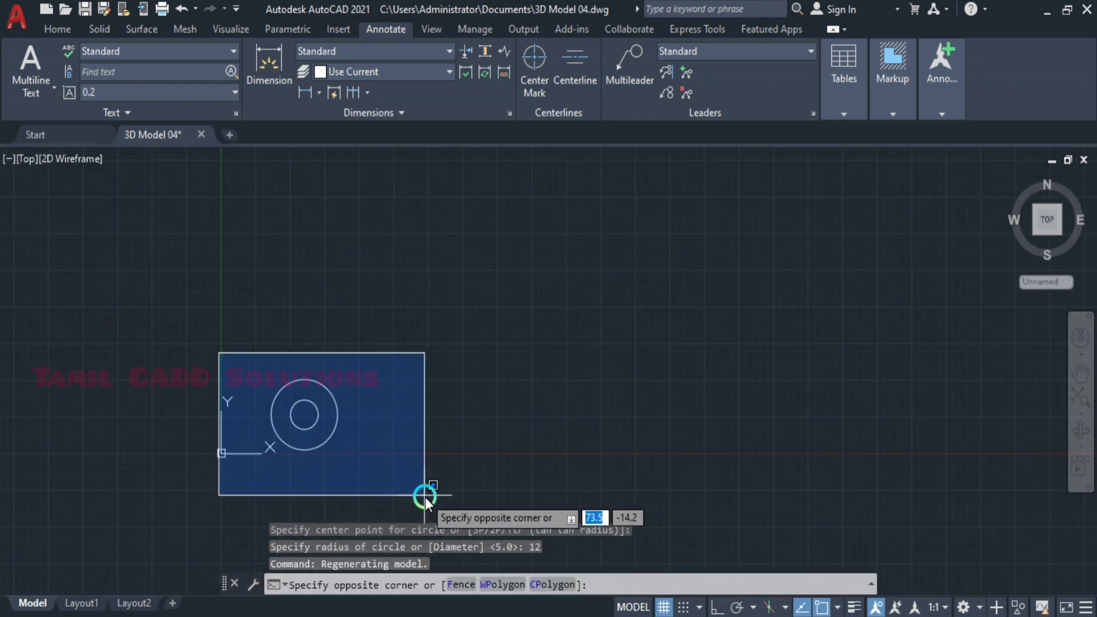
{"action": "left_click", "coordinate": [425, 495]}
{"action": "left_click_drag", "start_coordinate": [431, 465], "coordinate": [679, 326]}
{"action": "right_click_drag", "start_coordinate": [678, 326], "coordinate": [829, 364]}
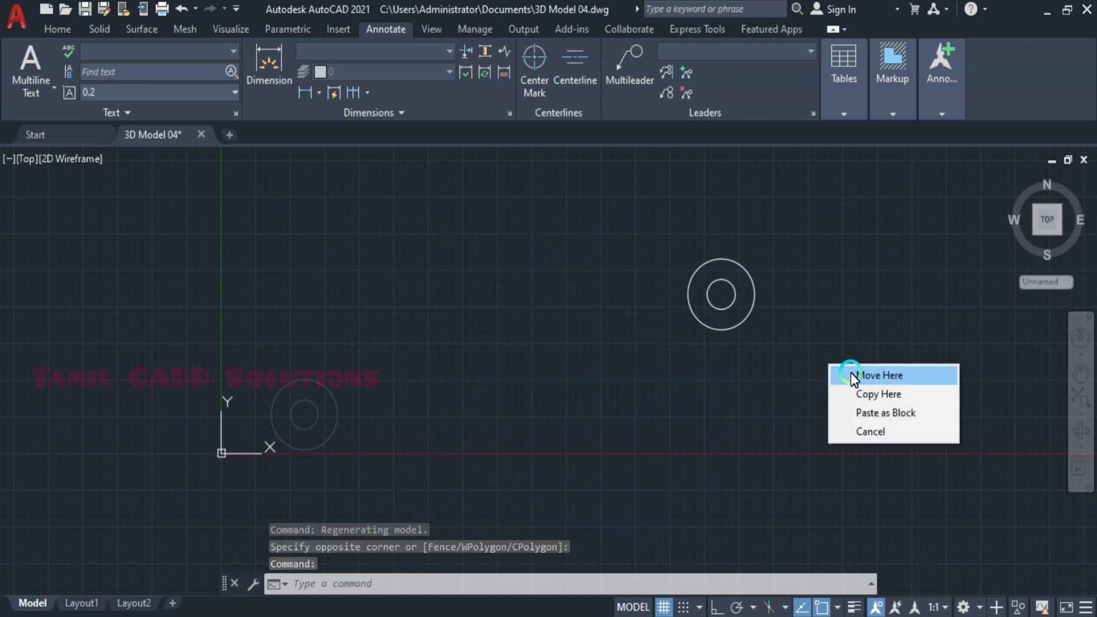
{"action": "left_click", "coordinate": [851, 374]}
{"action": "mouse_move", "coordinate": [760, 372]}
{"action": "middle_mouse_down"}
{"action": "mouse_move", "coordinate": [639, 343]}
{"action": "mouse_move", "coordinate": [610, 416]}
{"action": "middle_mouse_up"}
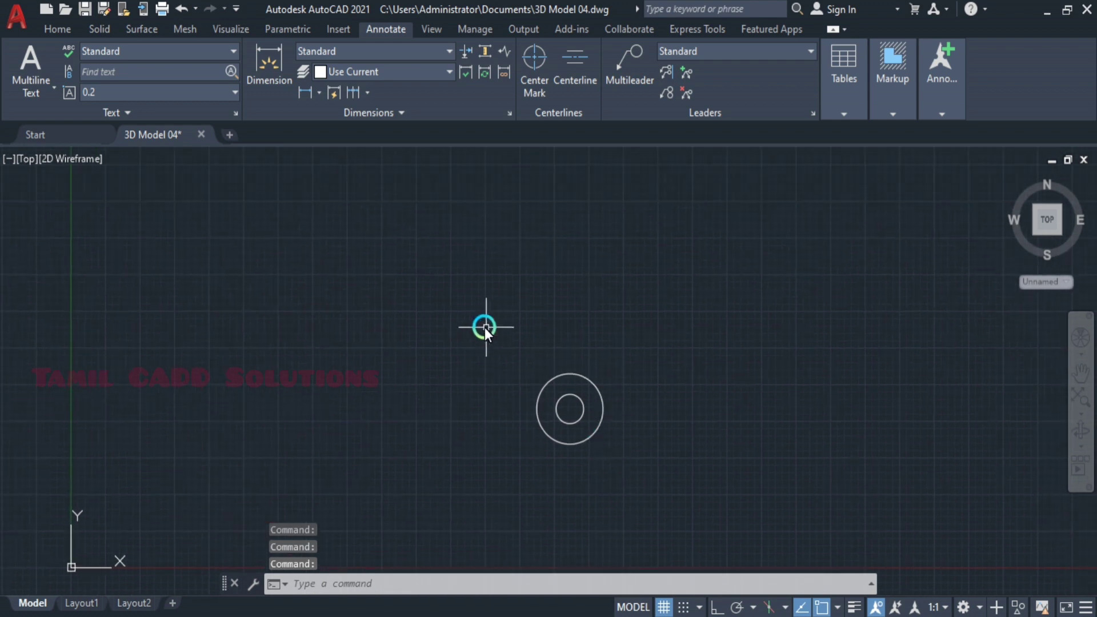
{"action": "left_click", "coordinate": [485, 323]}
{"action": "left_click", "coordinate": [666, 487]}
{"action": "right_click_drag", "start_coordinate": [666, 487], "coordinate": [645, 363]}
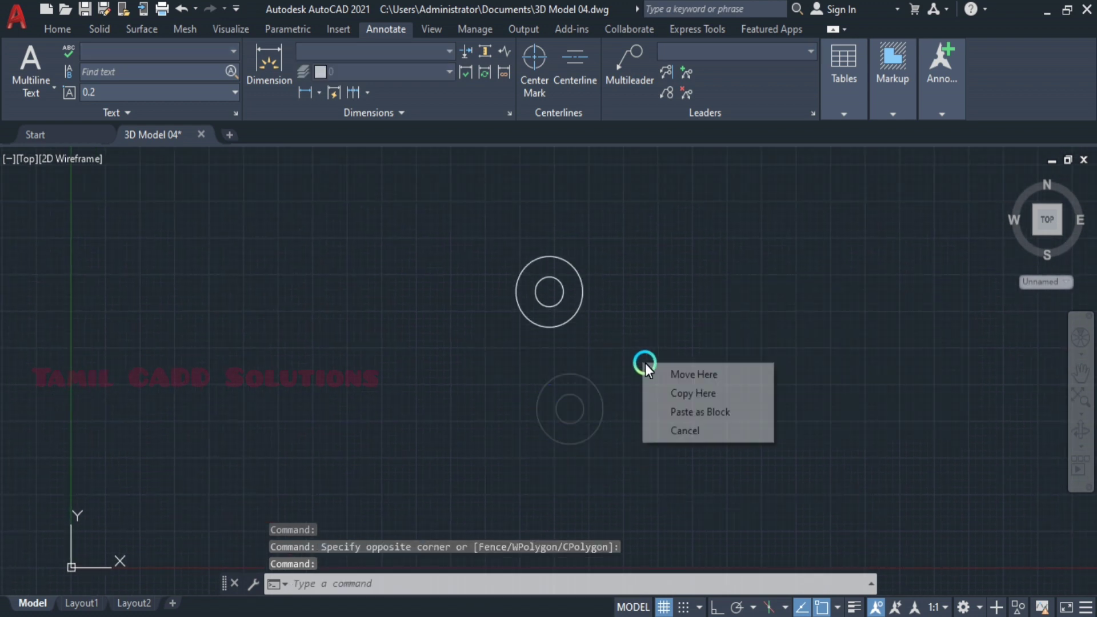
{"action": "left_click", "coordinate": [677, 374]}
{"action": "middle_click_drag", "start_coordinate": [509, 292], "coordinate": [520, 344]}
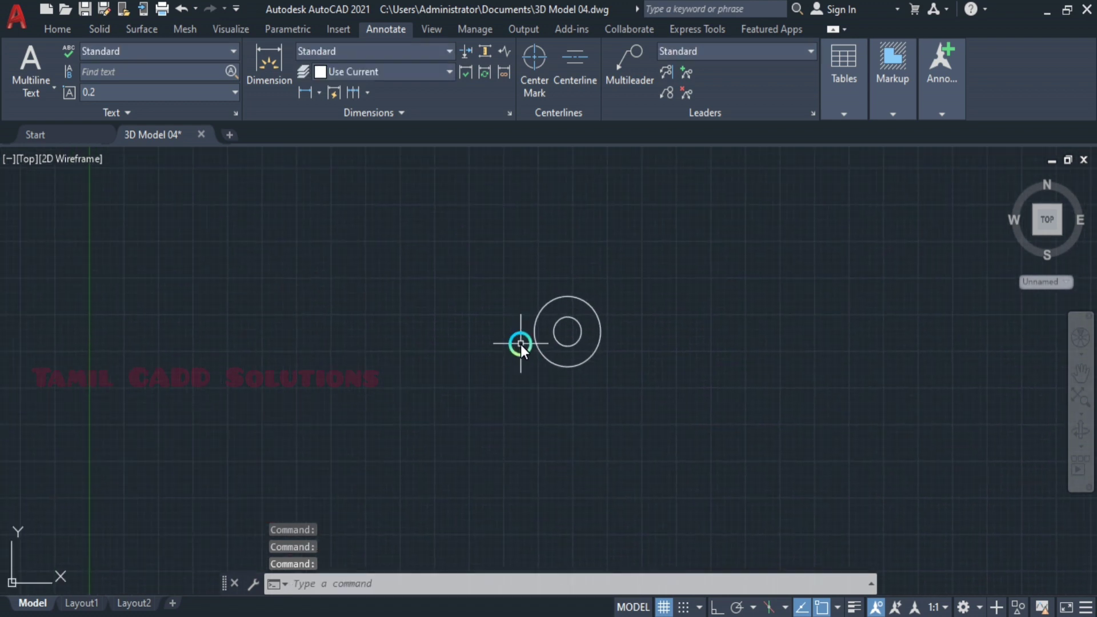
Turn on Ortho mode during a move of the circle pair, then cancel the move.
{"action": "left_click", "coordinate": [504, 285]}
{"action": "left_click", "coordinate": [664, 418]}
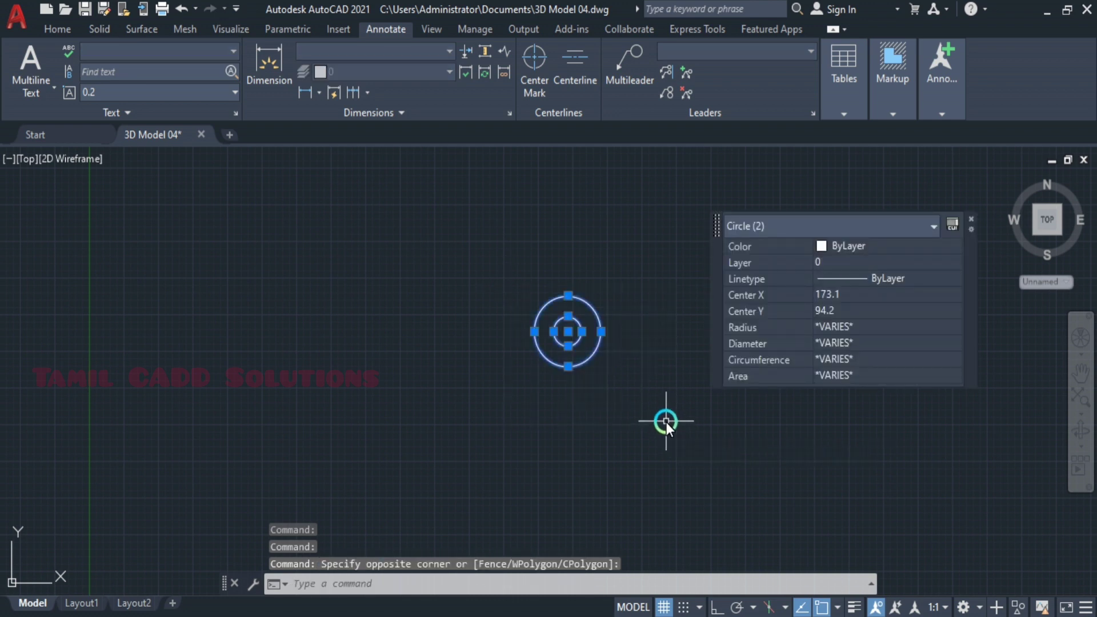
{"action": "type", "text": "m"}
{"action": "key", "text": "Return"}
{"action": "left_click", "coordinate": [735, 449]}
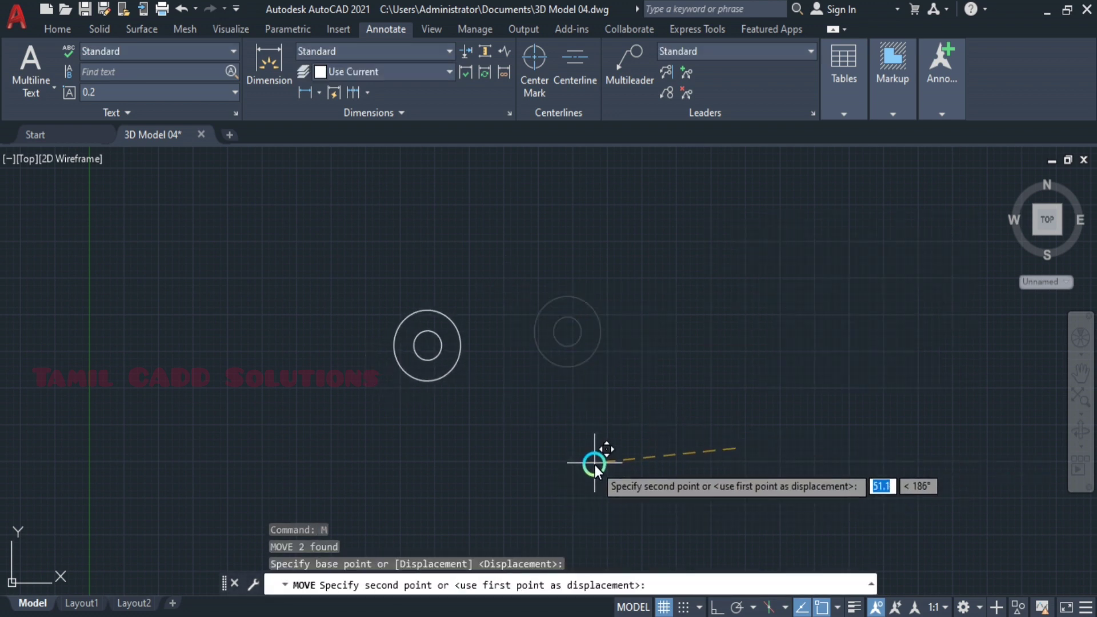
{"action": "key", "text": "F8"}
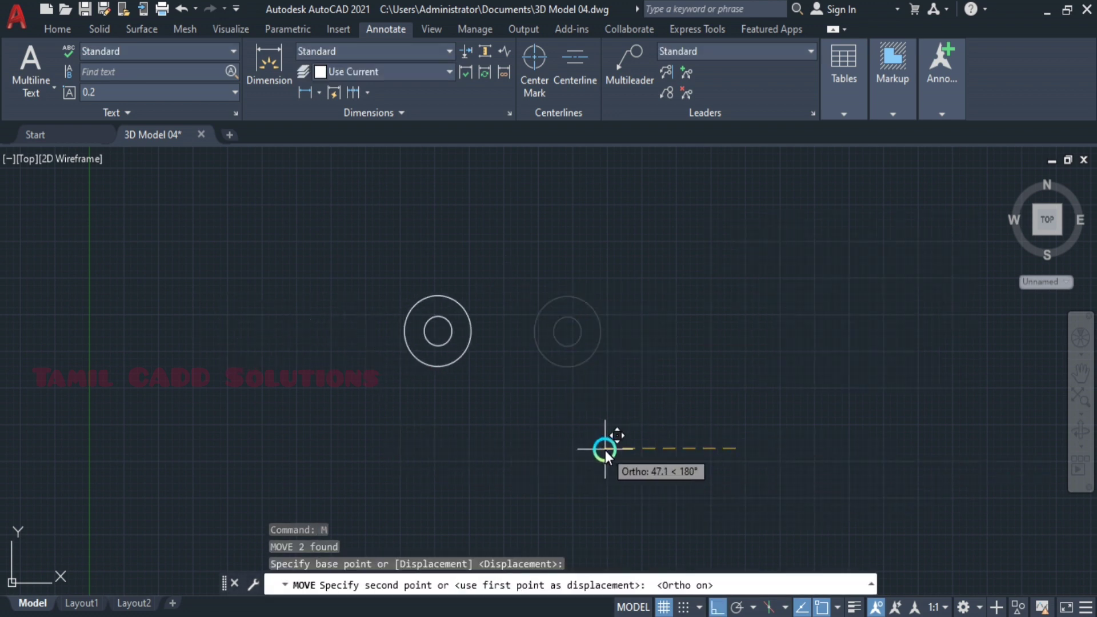
{"action": "key", "text": "Escape"}
Copy the circle pair 42 units to the left.
{"action": "left_click", "coordinate": [511, 284]}
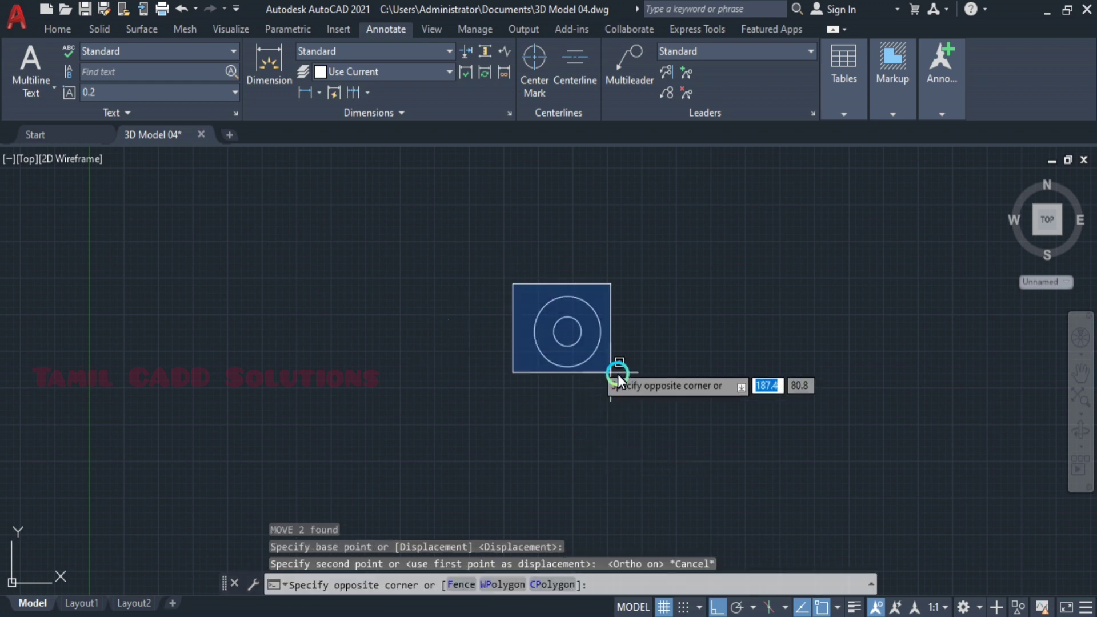
{"action": "left_click", "coordinate": [615, 373]}
{"action": "type", "text": "o"}
{"action": "key", "text": "Return"}
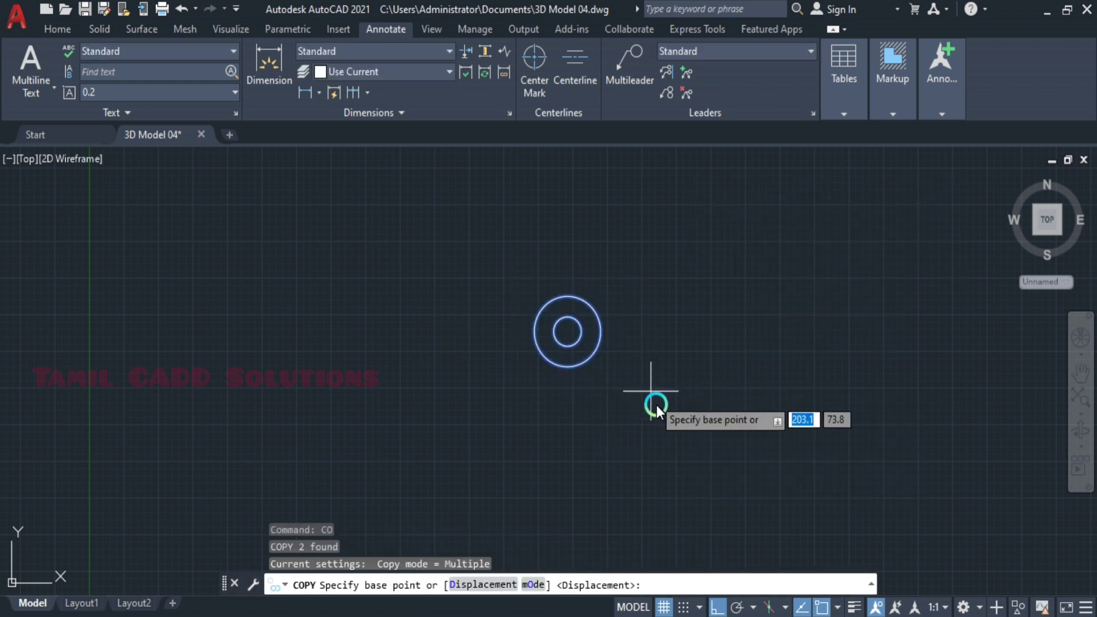
{"action": "left_click", "coordinate": [661, 421]}
{"action": "type", "text": "4"}
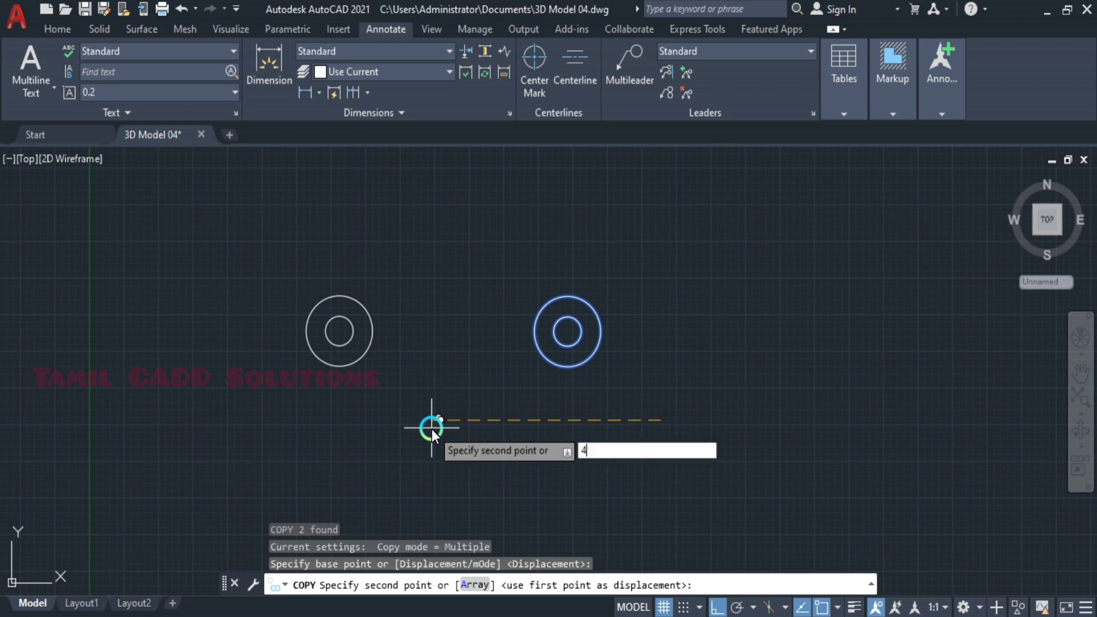
{"action": "type", "text": "2"}
{"action": "key", "text": "Return"}
{"action": "key", "text": "Escape"}
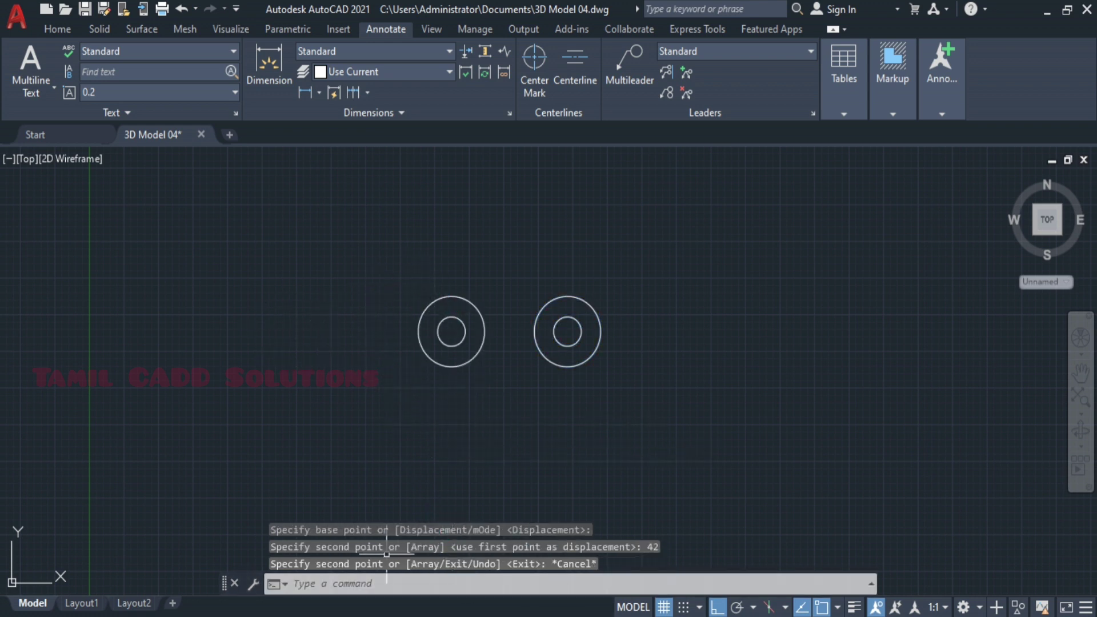
{"action": "key", "text": "XF86Calculator"}
Compute 42/2 in Calculator and move the left circle pair down 21.
{"action": "key", "text": "Escape"}
{"action": "type", "text": "42"}
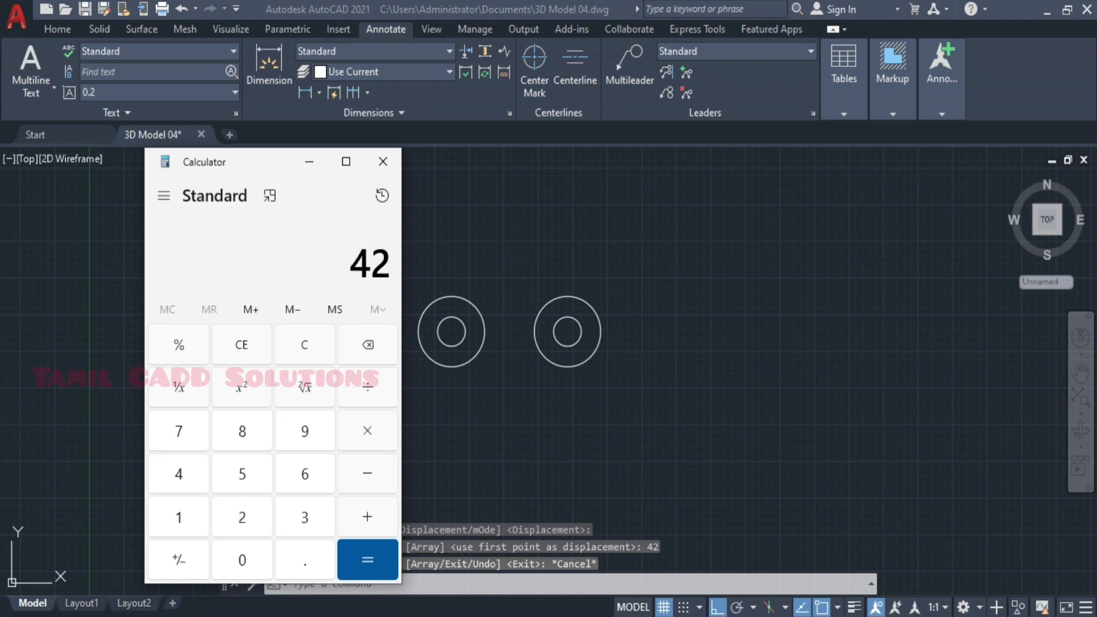
{"action": "type", "text": "/2"}
{"action": "key", "text": "Return"}
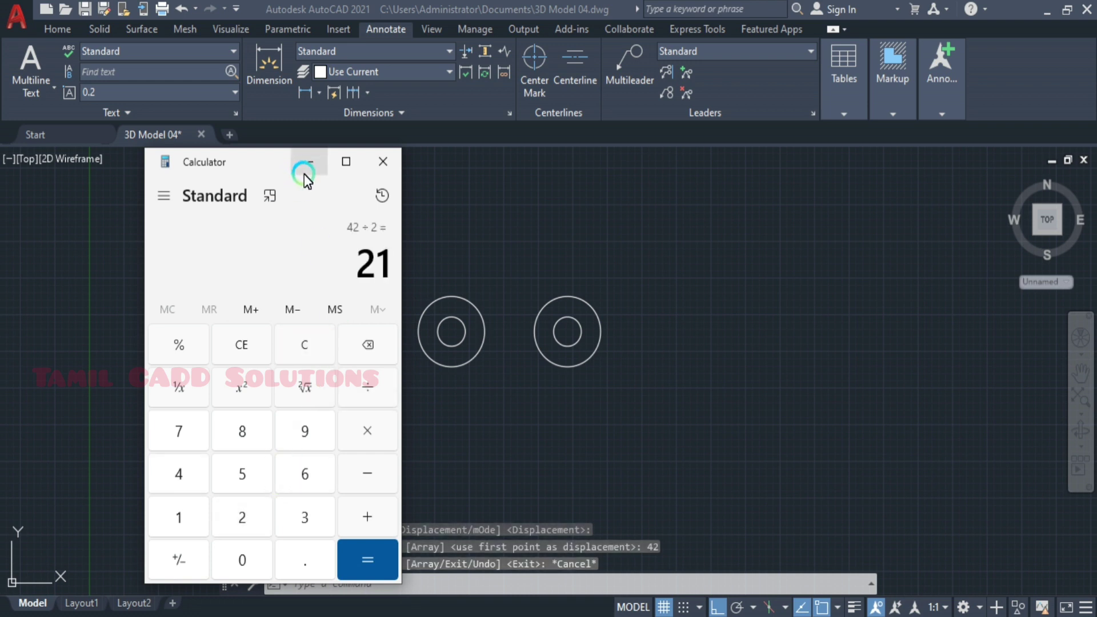
{"action": "left_click", "coordinate": [304, 174]}
{"action": "left_click_drag", "start_coordinate": [384, 265], "coordinate": [524, 430]}
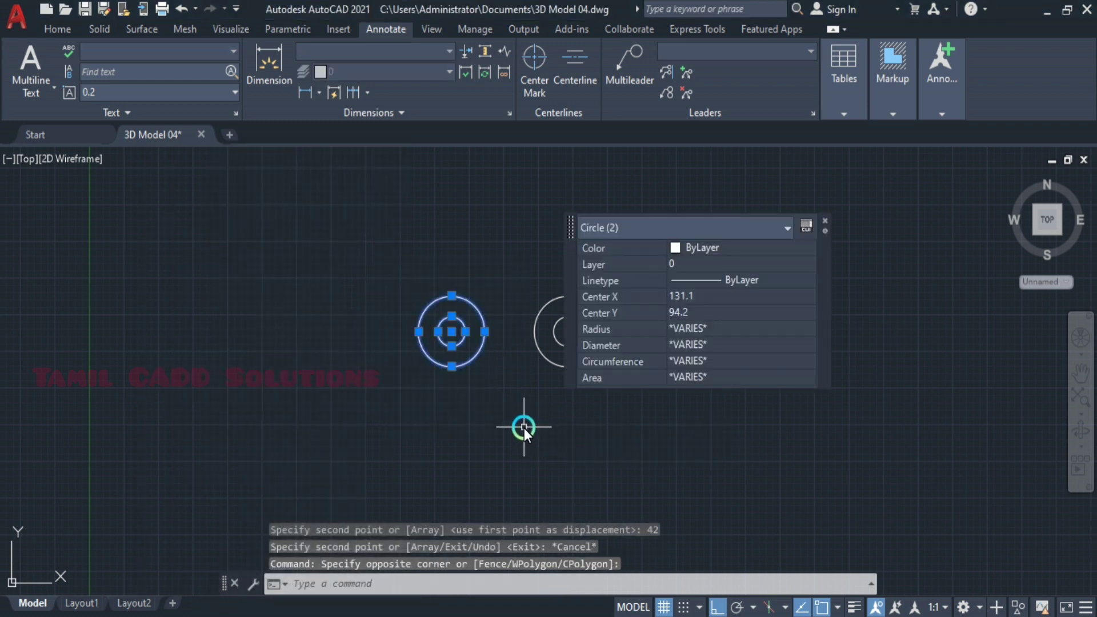
{"action": "type", "text": "m"}
{"action": "key", "text": "Return"}
{"action": "left_click", "coordinate": [659, 280]}
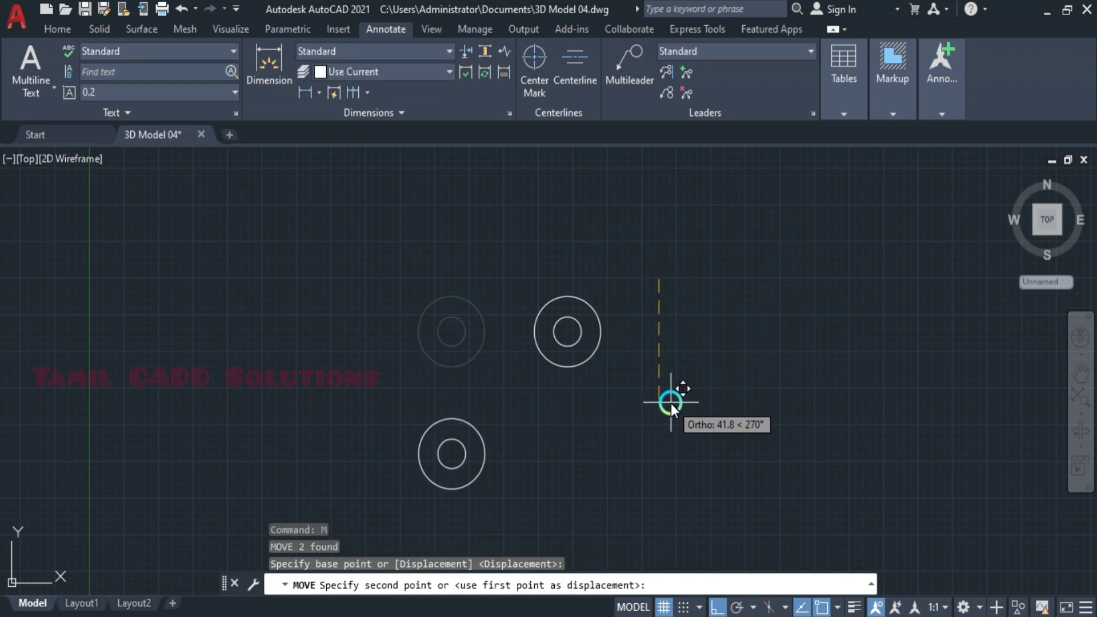
{"action": "type", "text": "21"}
{"action": "key", "text": "Return"}
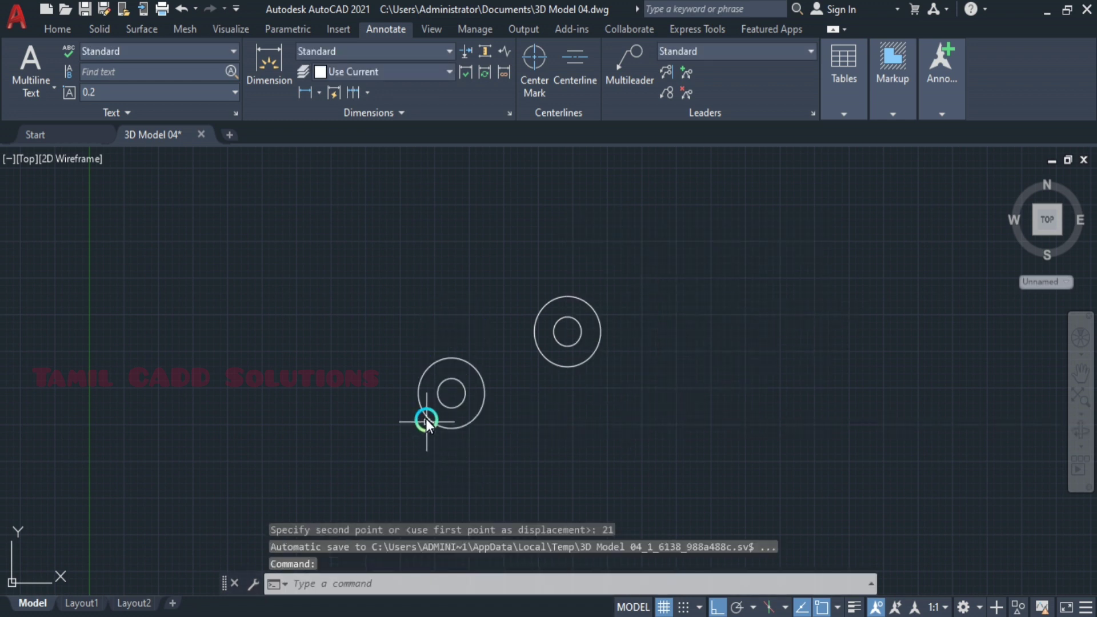
Copy the lower-left circle pair 42 units upward.
{"action": "left_click", "coordinate": [379, 336]}
{"action": "left_click", "coordinate": [508, 442]}
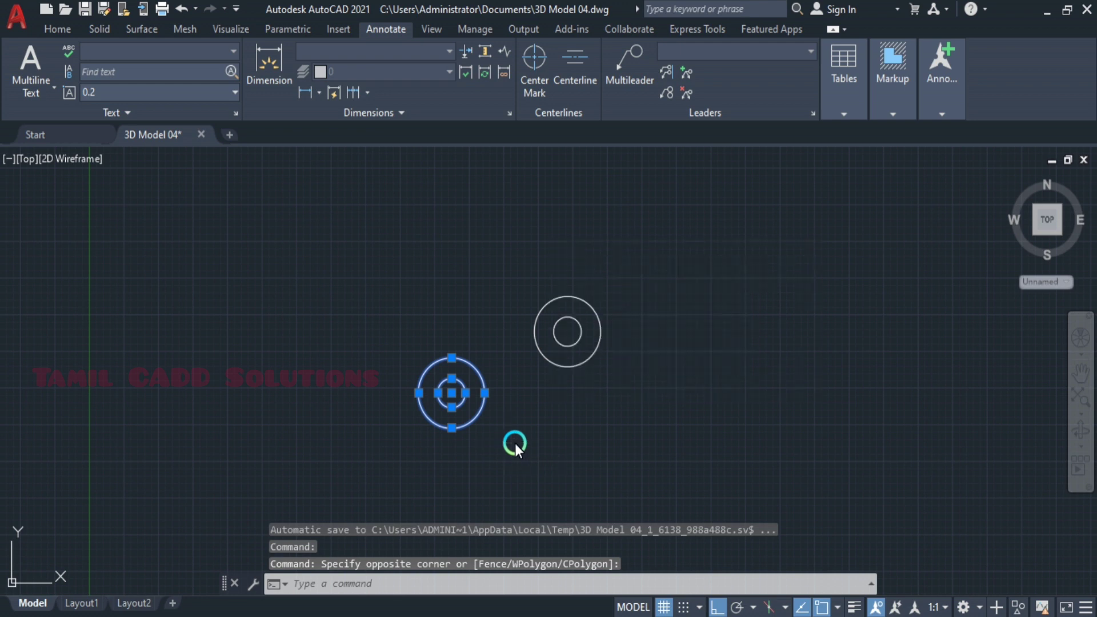
{"action": "type", "text": "co"}
{"action": "key", "text": "Return"}
{"action": "left_click", "coordinate": [666, 441]}
{"action": "type", "text": "42"}
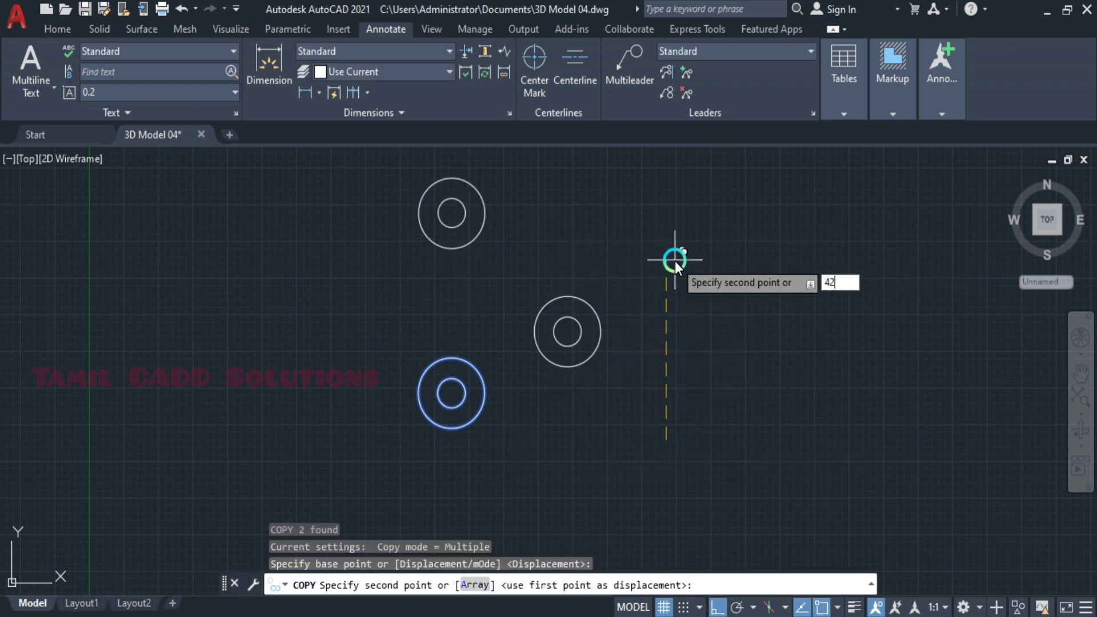
{"action": "key", "text": "Return"}
{"action": "key", "text": "Escape"}
Draw a line tangent to the top outer circle and the middle outer circle.
{"action": "type", "text": "l"}
{"action": "key", "text": "Return"}
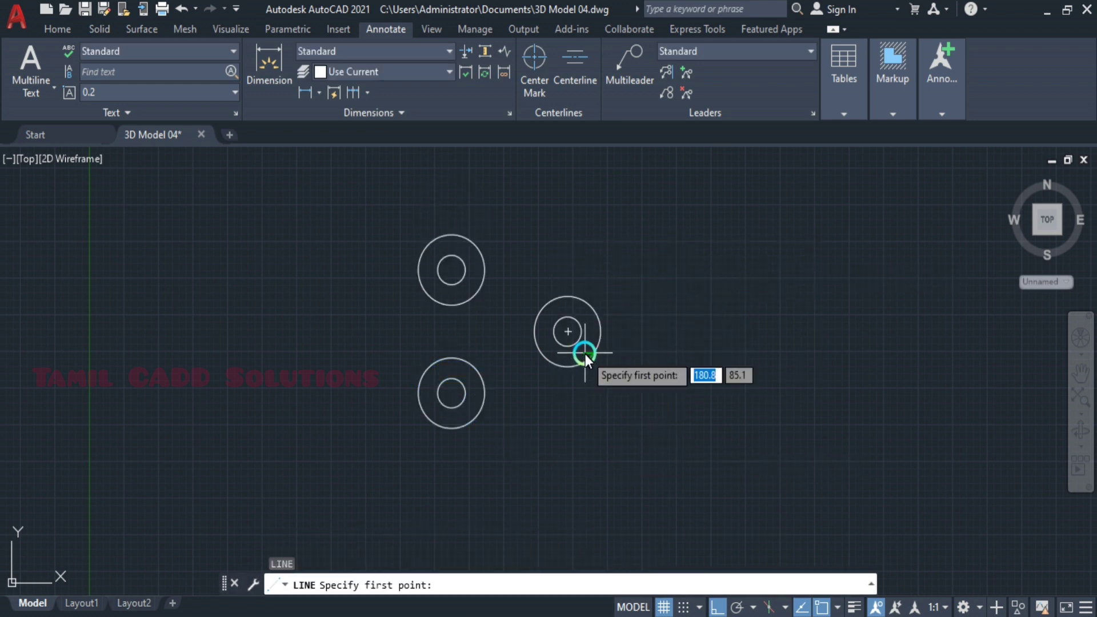
{"action": "key", "text": "F8"}
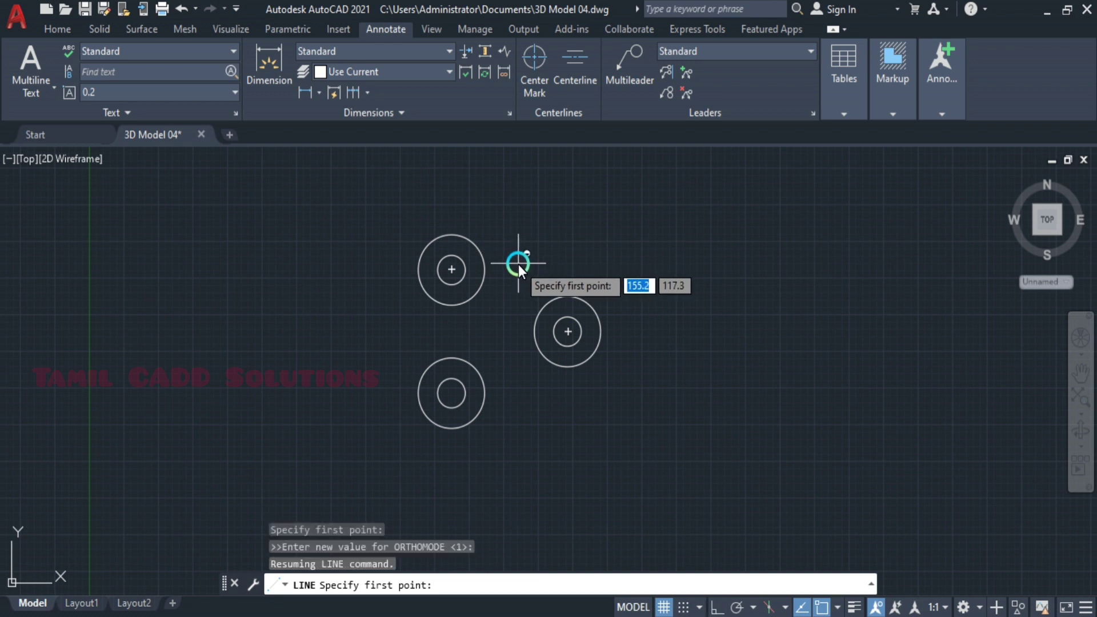
{"action": "right_click", "coordinate": [512, 255], "text": "shift"}
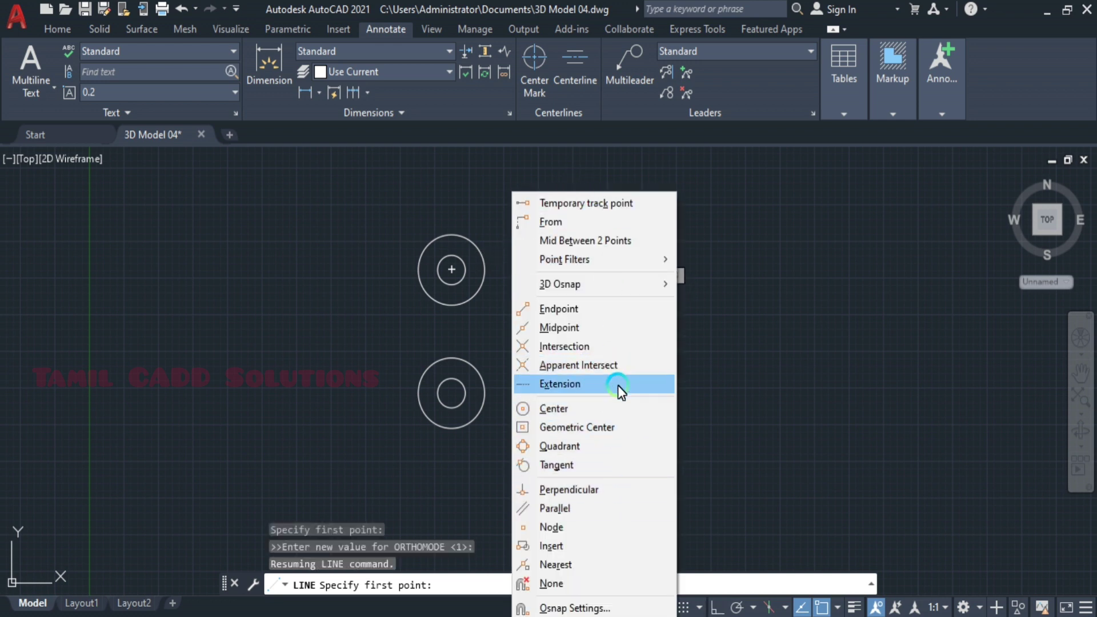
{"action": "left_click", "coordinate": [568, 466]}
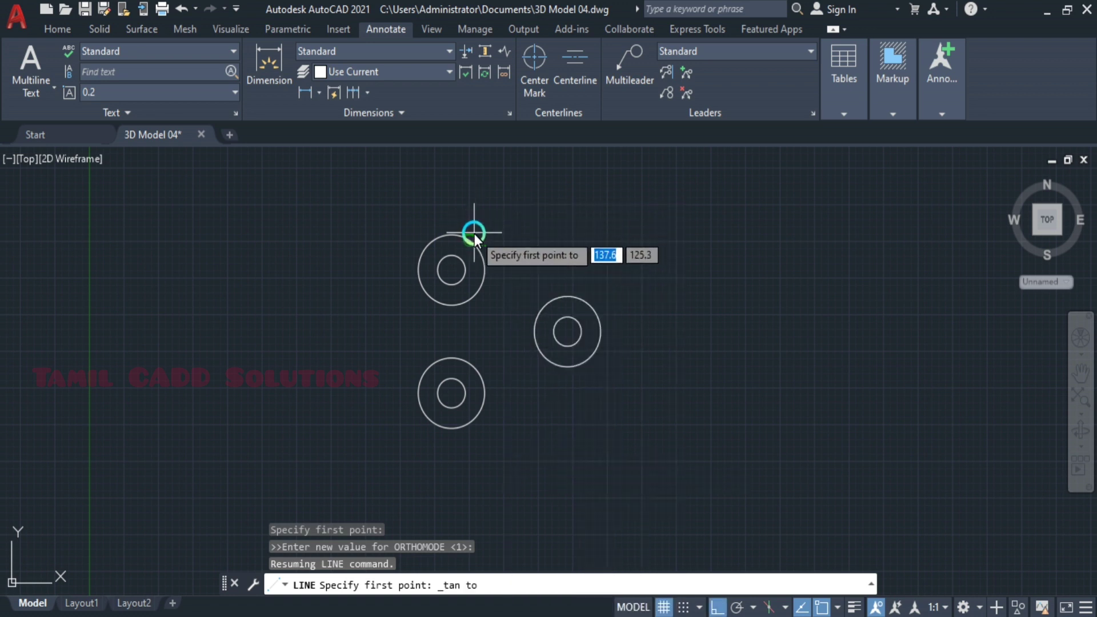
{"action": "left_click", "coordinate": [469, 238]}
{"action": "key", "text": "F8"}
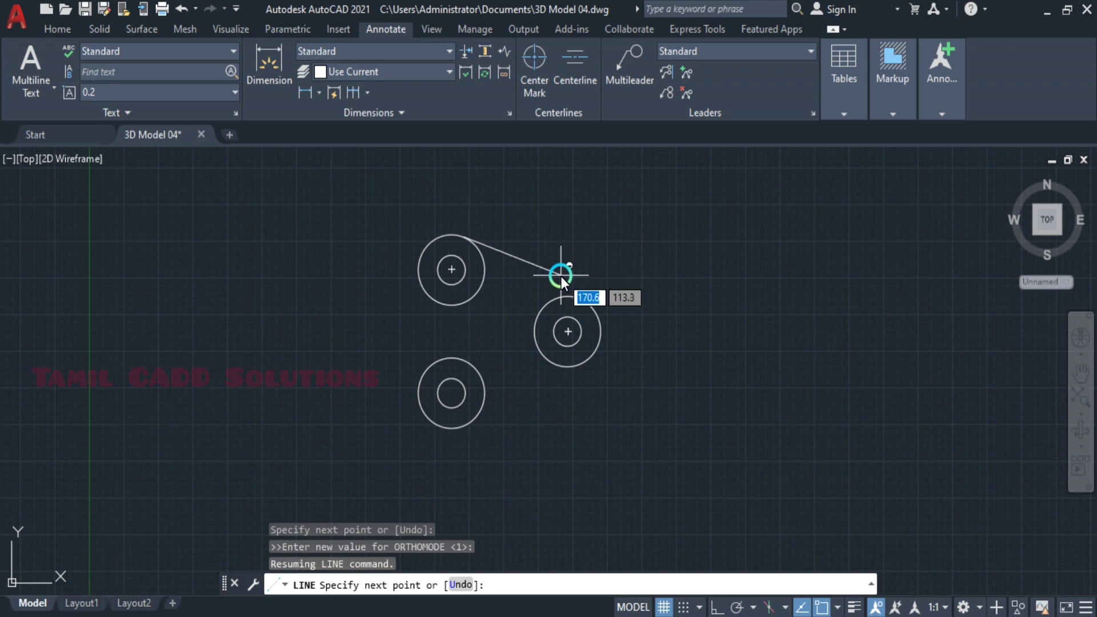
{"action": "right_click", "coordinate": [561, 274], "text": "shift"}
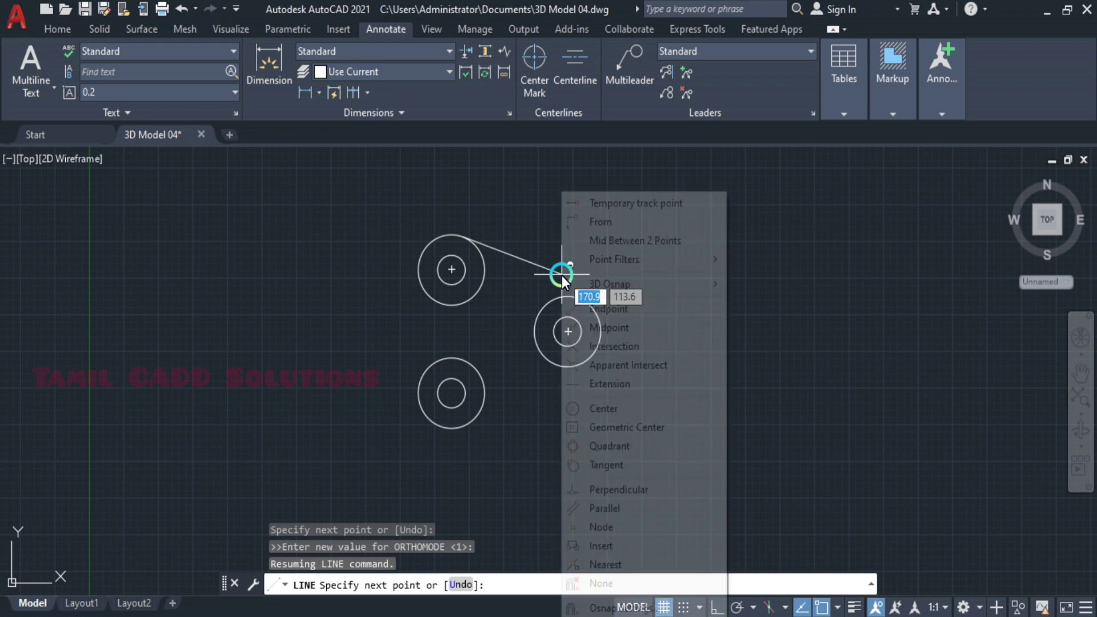
{"action": "left_click", "coordinate": [607, 464]}
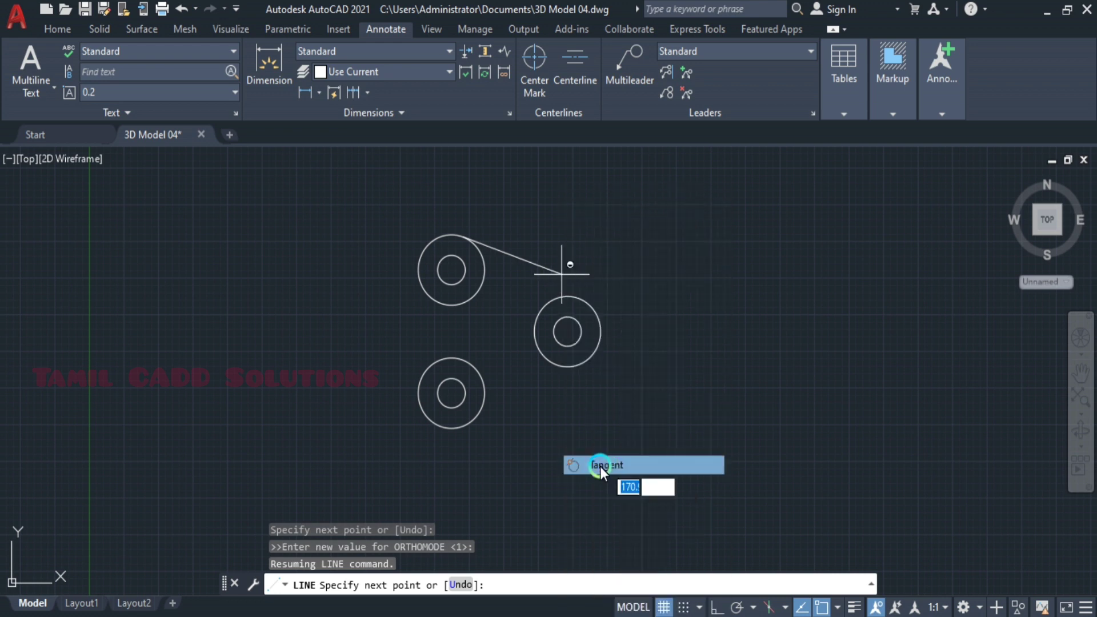
{"action": "left_click", "coordinate": [586, 307]}
{"action": "key", "text": "Escape"}
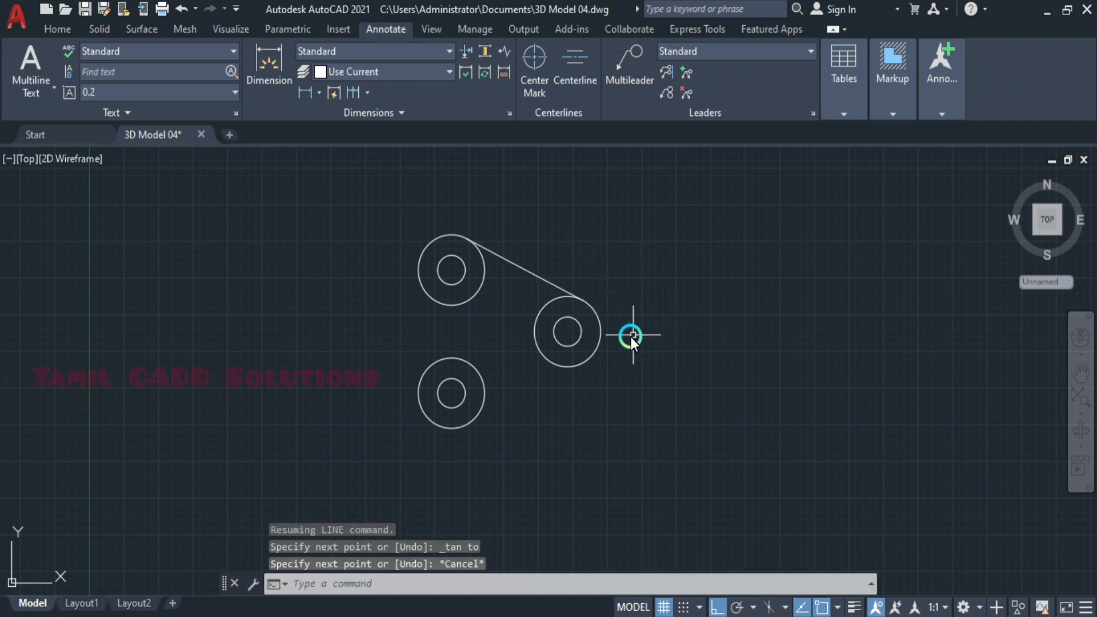
Draw a line tangent to the lower outer circle and the middle outer circle.
{"action": "key", "text": "Return"}
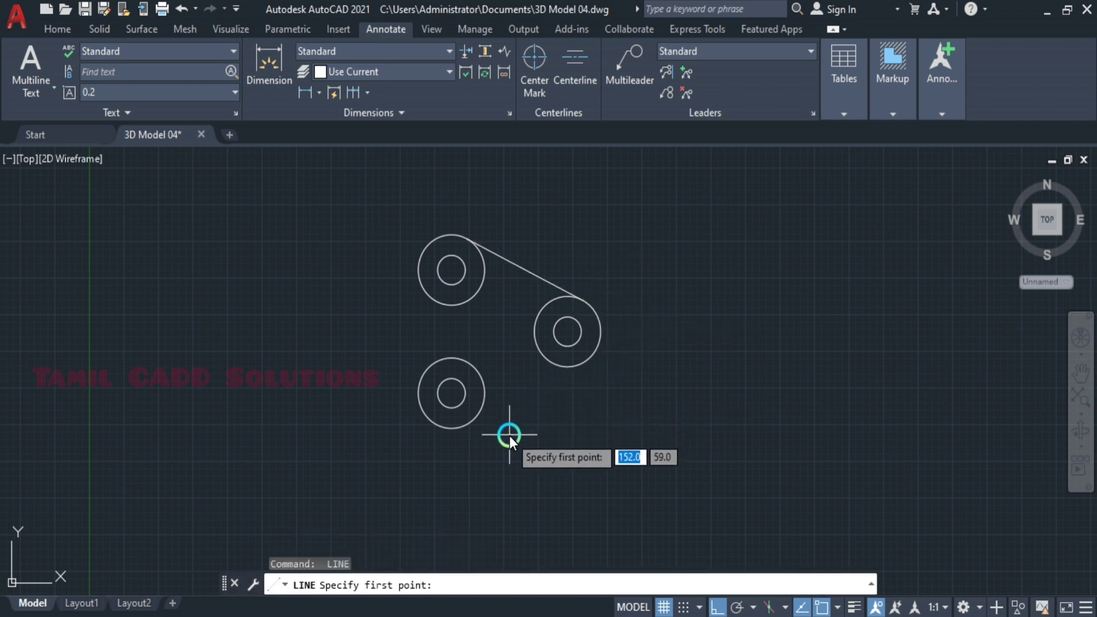
{"action": "key", "text": "F8"}
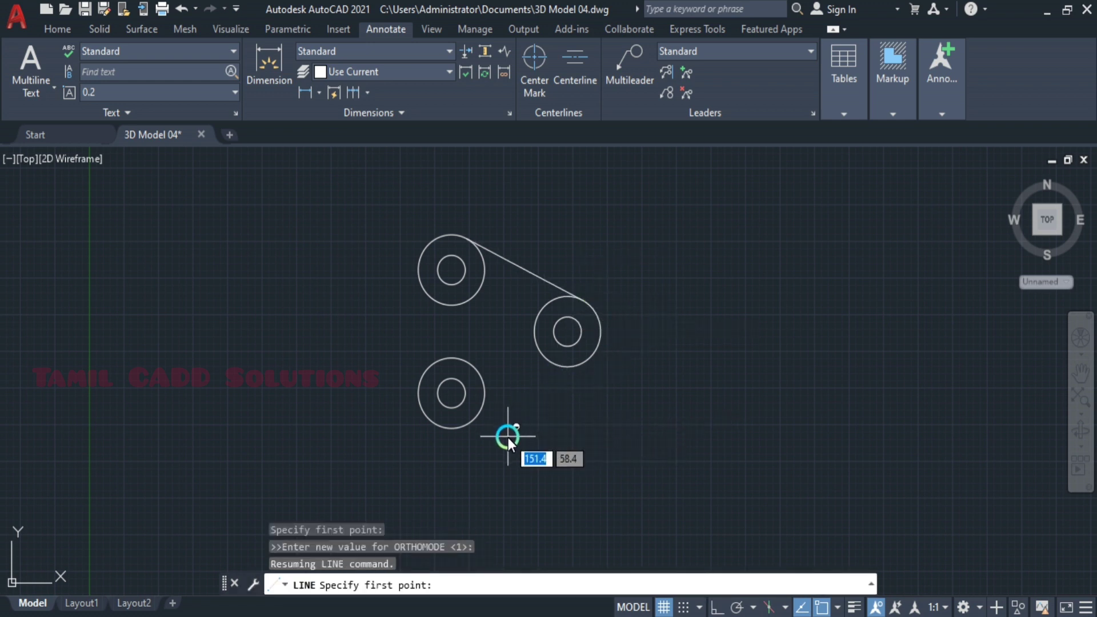
{"action": "right_click", "coordinate": [509, 438], "text": "shift"}
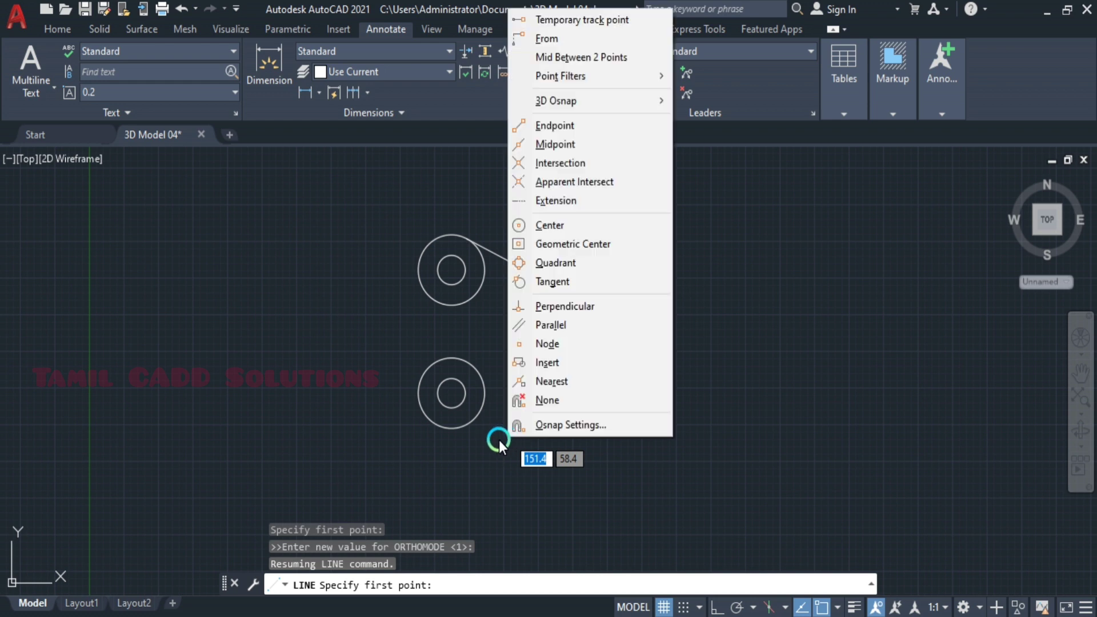
{"action": "left_click", "coordinate": [550, 280]}
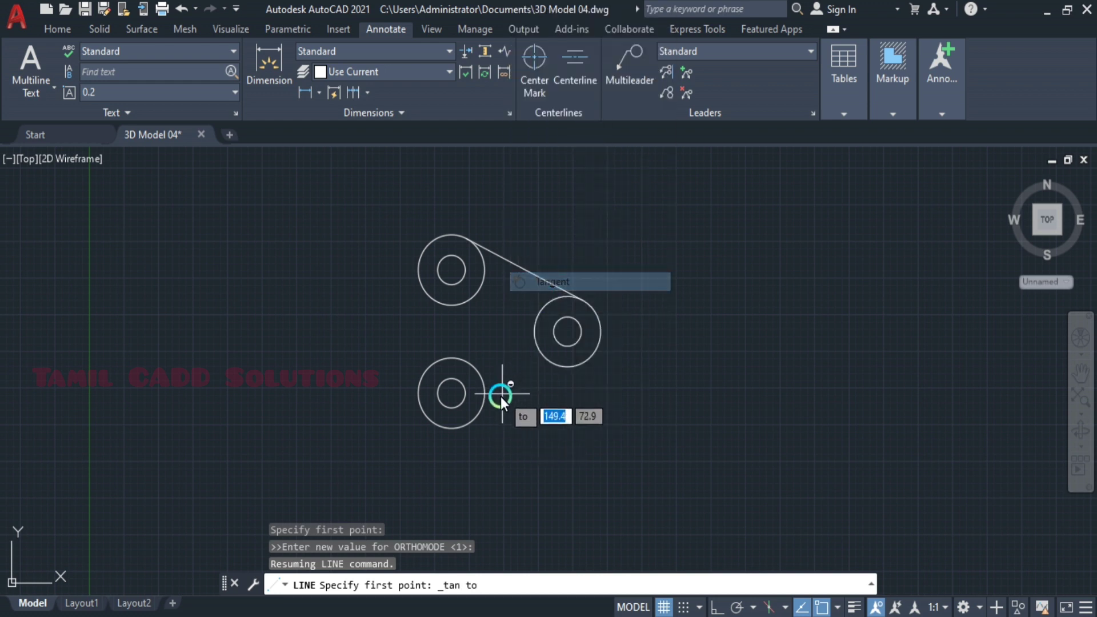
{"action": "left_click", "coordinate": [478, 418]}
{"action": "right_click", "coordinate": [559, 410], "text": "shift"}
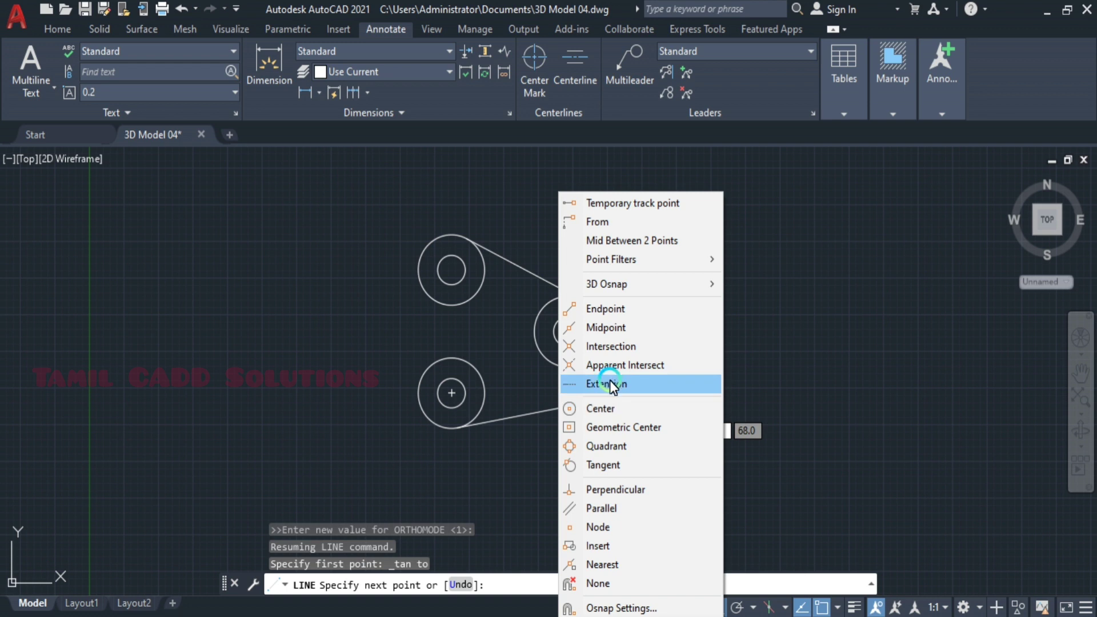
{"action": "left_click", "coordinate": [601, 466]}
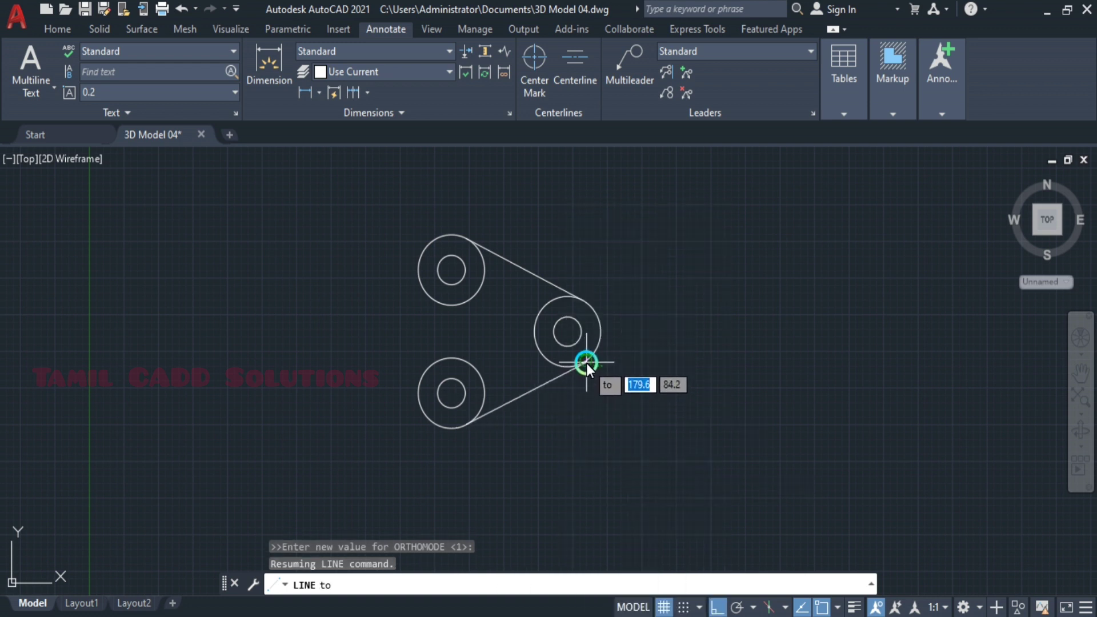
{"action": "left_click", "coordinate": [585, 379]}
{"action": "key", "text": "Escape"}
Draw a line tangent to the lower and upper outer circles on the left.
{"action": "key", "text": "Return"}
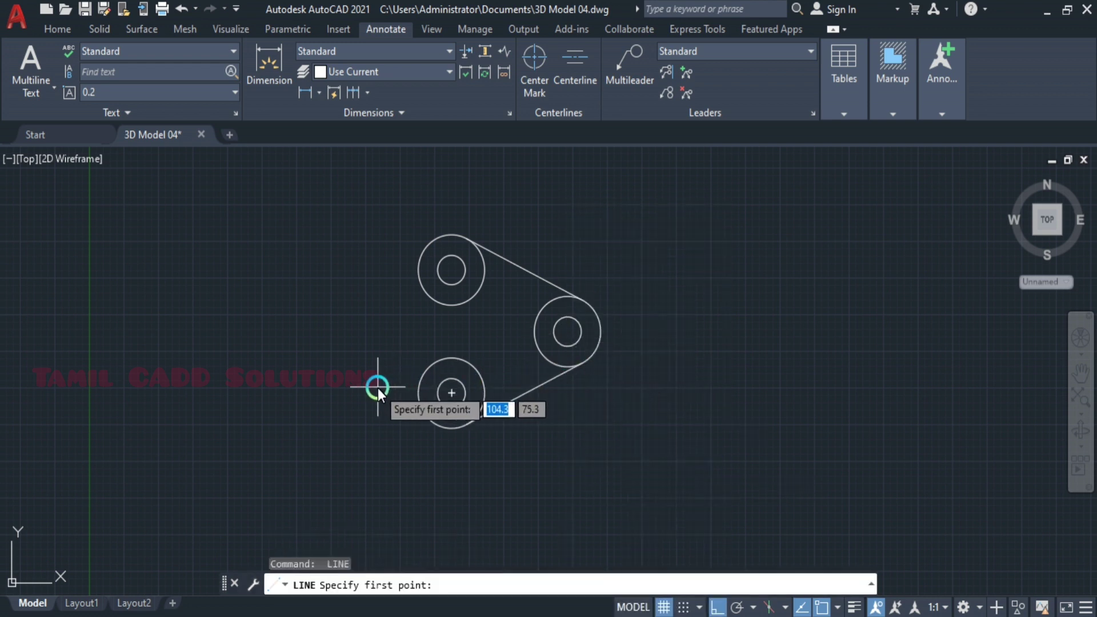
{"action": "right_click", "coordinate": [378, 389], "text": "shift"}
{"action": "left_click", "coordinate": [436, 467]}
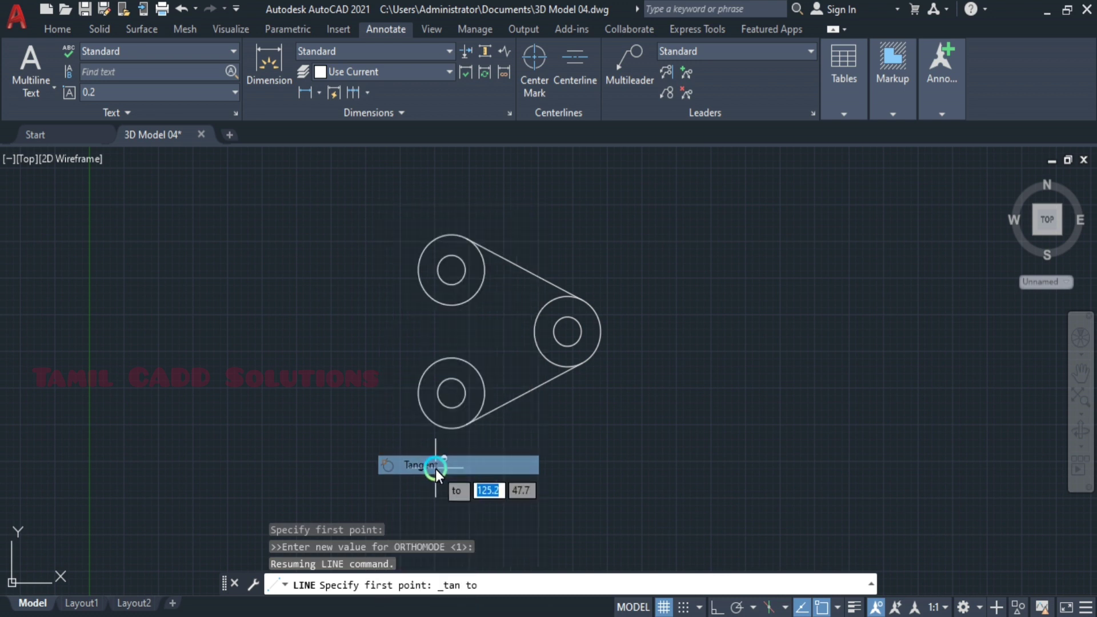
{"action": "left_click", "coordinate": [416, 395]}
{"action": "right_click", "coordinate": [388, 307], "text": "shift"}
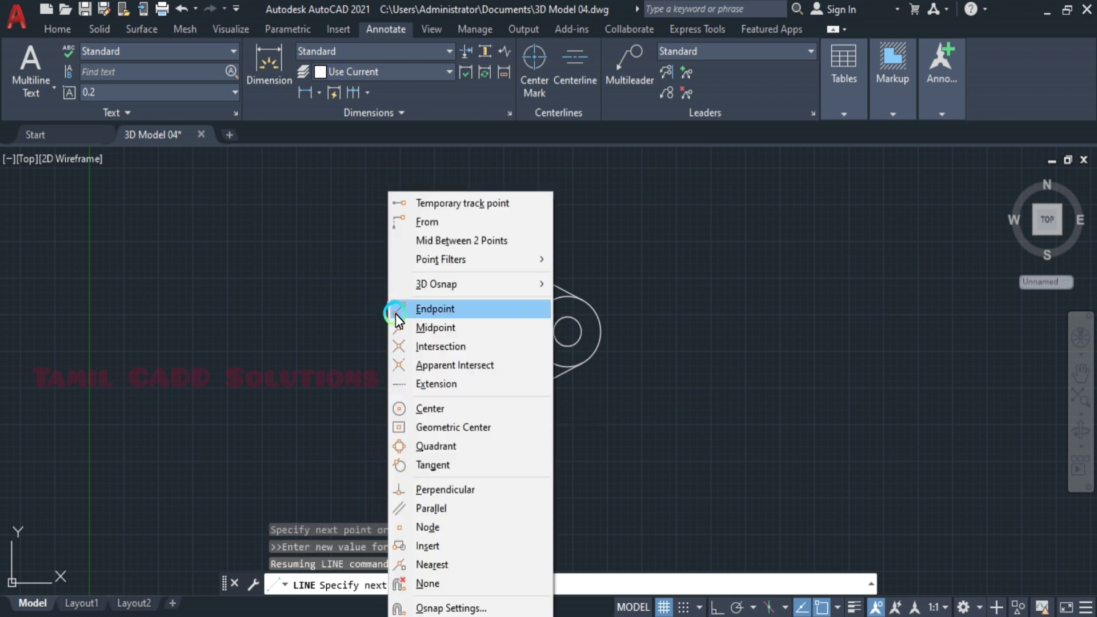
{"action": "left_click", "coordinate": [452, 464]}
{"action": "left_click", "coordinate": [409, 274]}
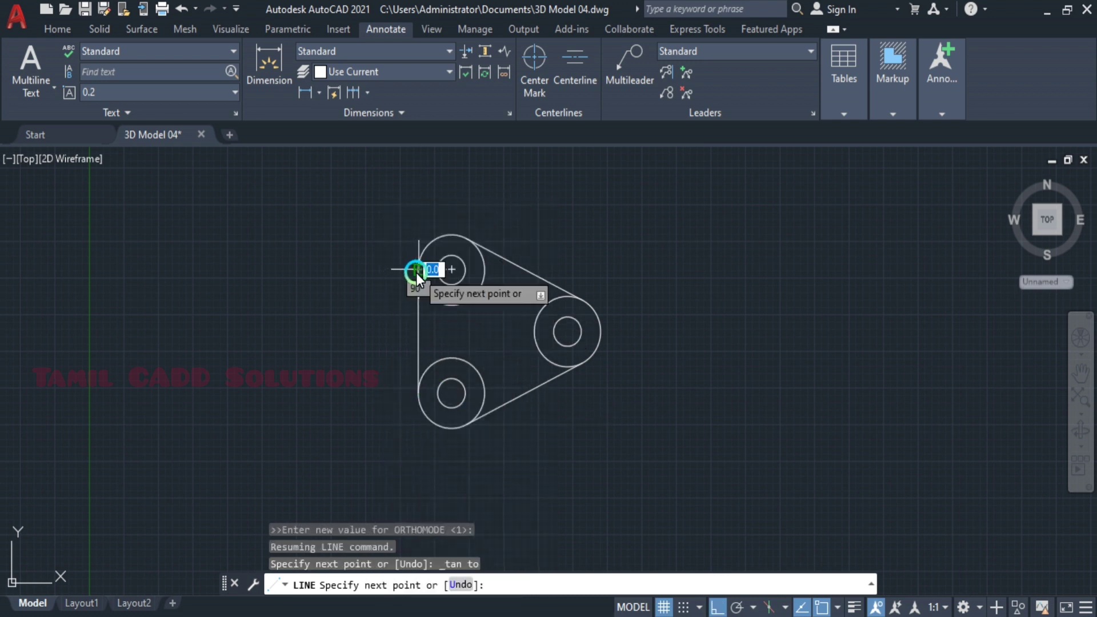
{"action": "key", "text": "Escape"}
Trim the inner arcs to leave the rounded triangular plate outline.
{"action": "type", "text": "tr"}
{"action": "key", "text": "Return"}
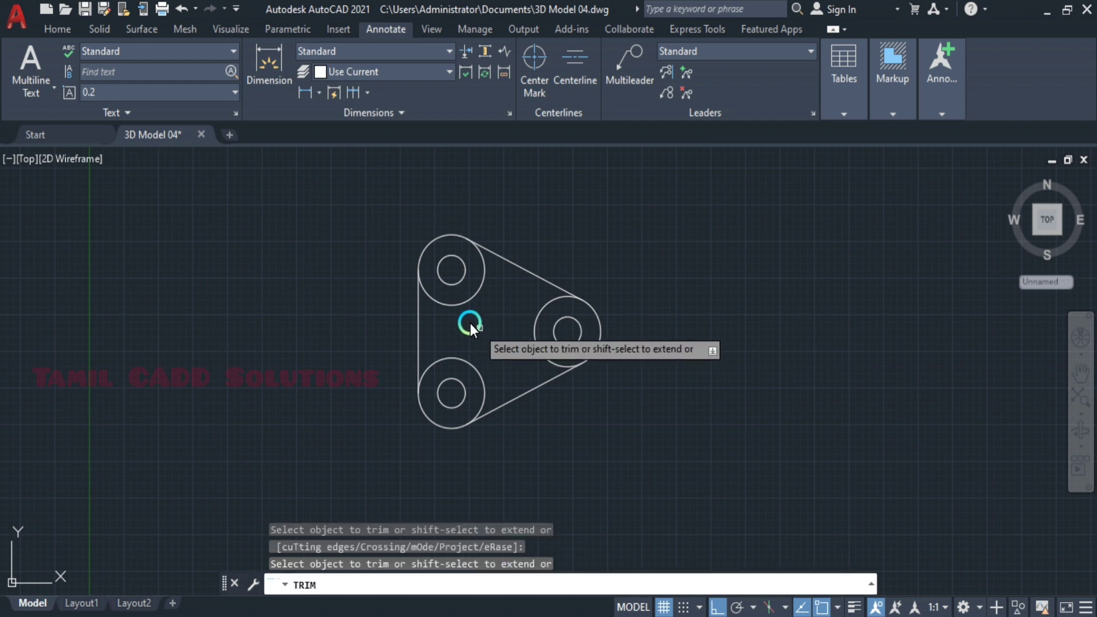
{"action": "left_click", "coordinate": [462, 305]}
{"action": "left_click_drag", "start_coordinate": [476, 378], "coordinate": [535, 341]}
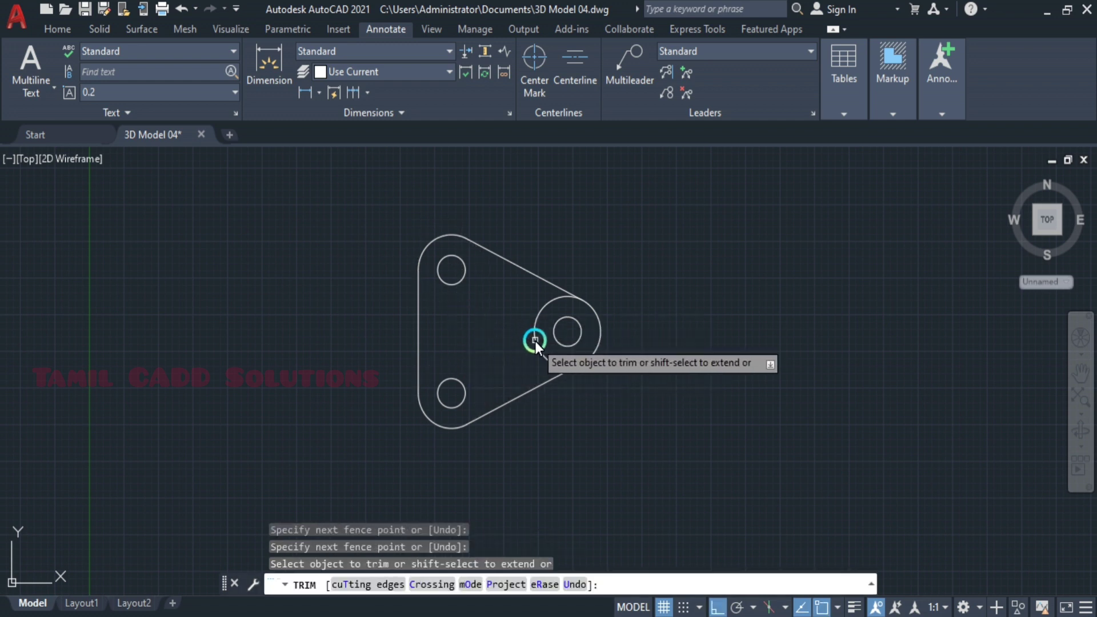
{"action": "left_click", "coordinate": [535, 341]}
{"action": "key", "text": "Escape"}
{"action": "scroll", "coordinate": [504, 323], "scroll_direction": "up", "scroll_amount": 2}
{"action": "middle_click_drag", "start_coordinate": [479, 322], "coordinate": [481, 290]}
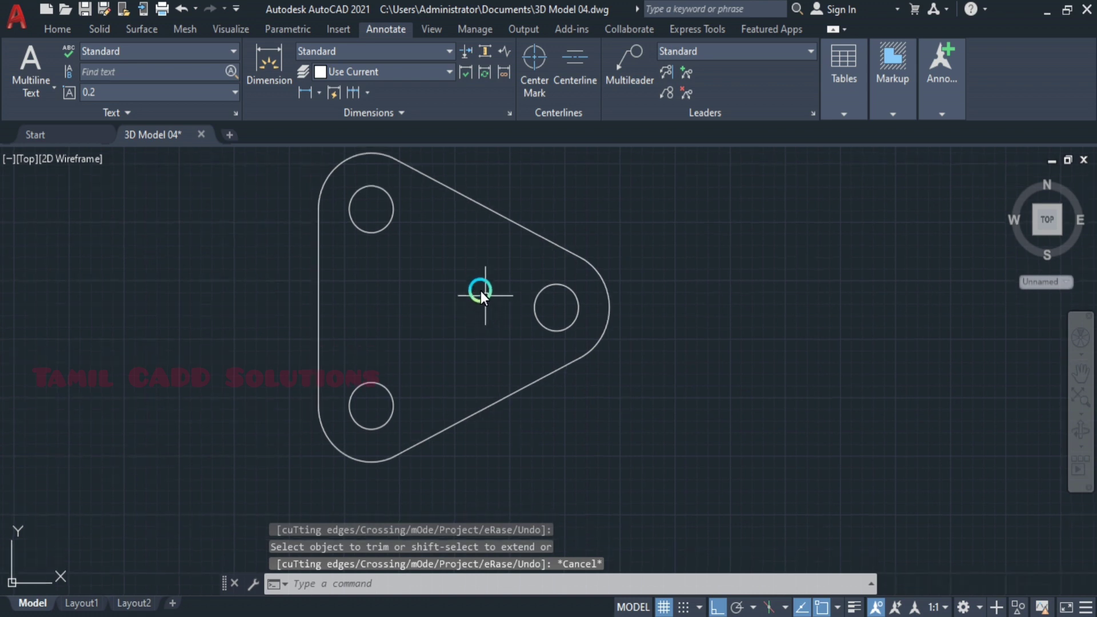
Add a vertical dimension between the two left hole centres.
{"action": "left_click", "coordinate": [266, 68]}
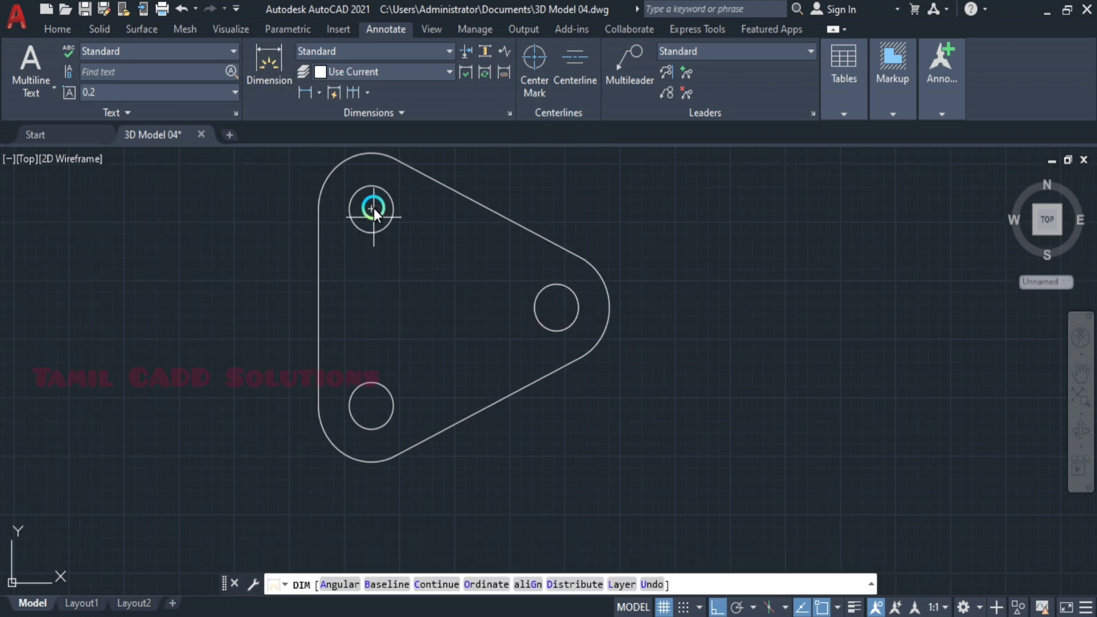
{"action": "left_click", "coordinate": [372, 203]}
{"action": "key", "text": "Return"}
{"action": "key", "text": "Return"}
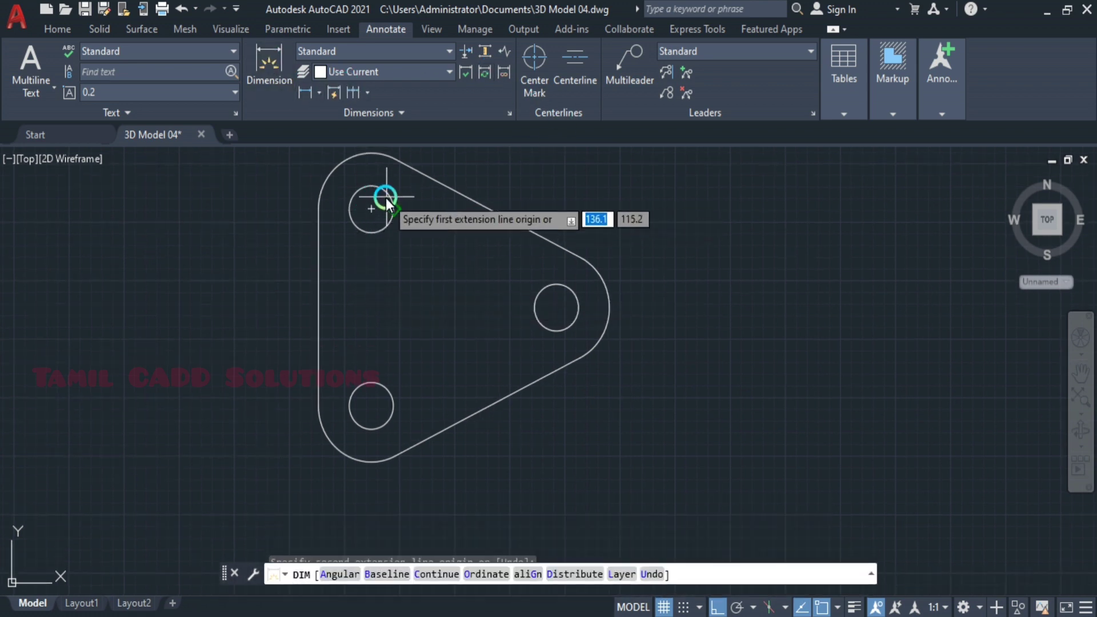
{"action": "left_click", "coordinate": [373, 210]}
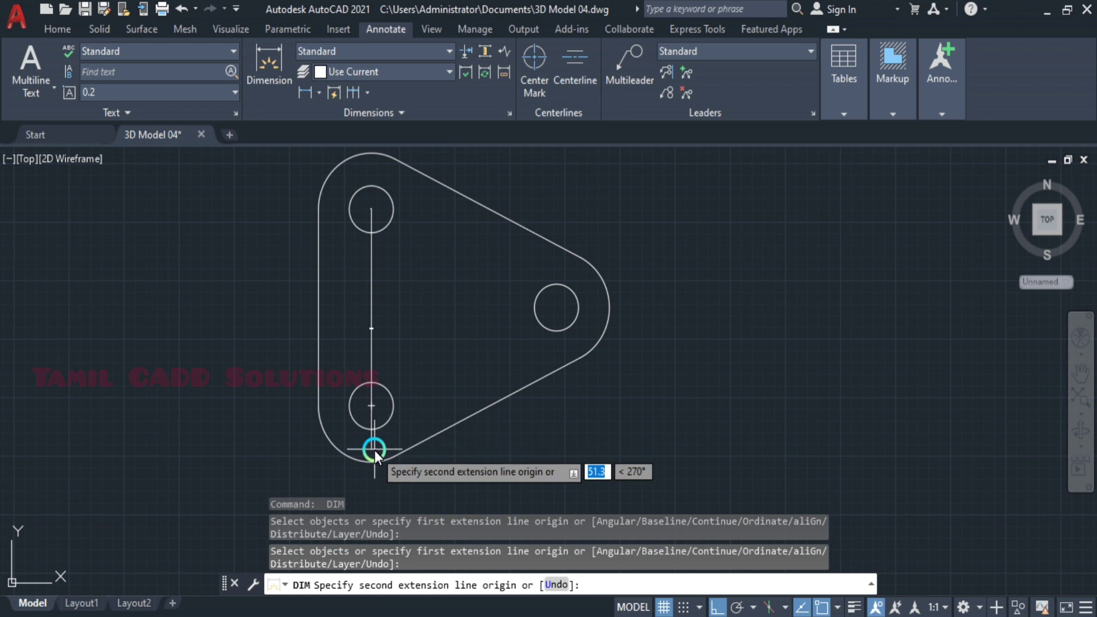
{"action": "left_click", "coordinate": [372, 407]}
{"action": "left_click", "coordinate": [349, 335]}
{"action": "key", "text": "Escape"}
{"action": "scroll", "coordinate": [363, 362], "scroll_direction": "down", "scroll_amount": 8}
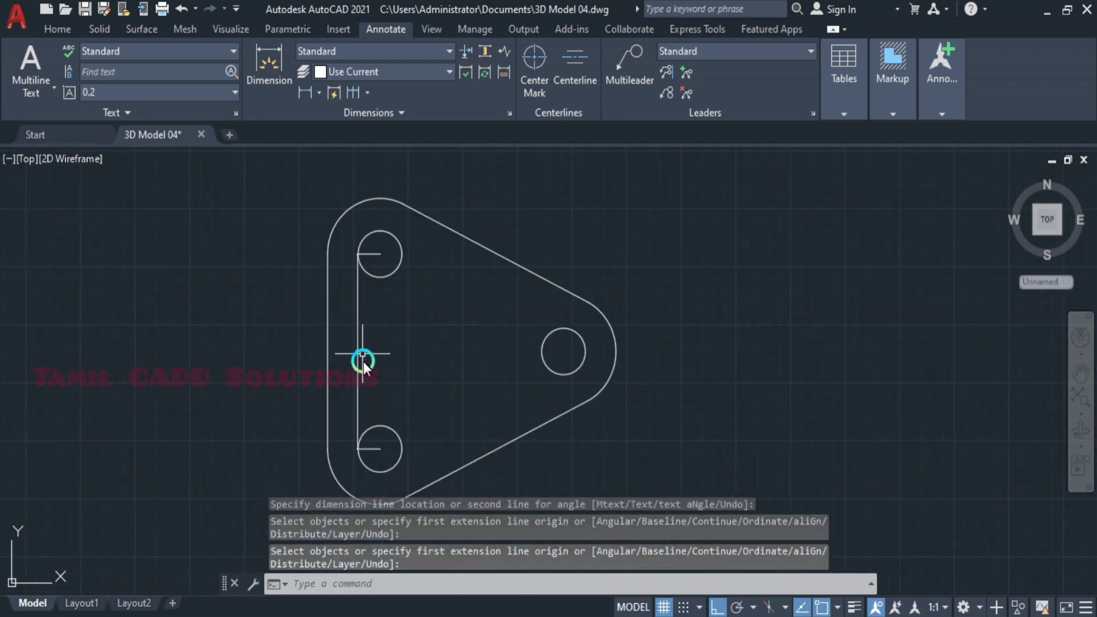
Give the Standard dimension style overall scale 20 and linear precision 0.0.
{"action": "type", "text": "d"}
{"action": "key", "text": "Return"}
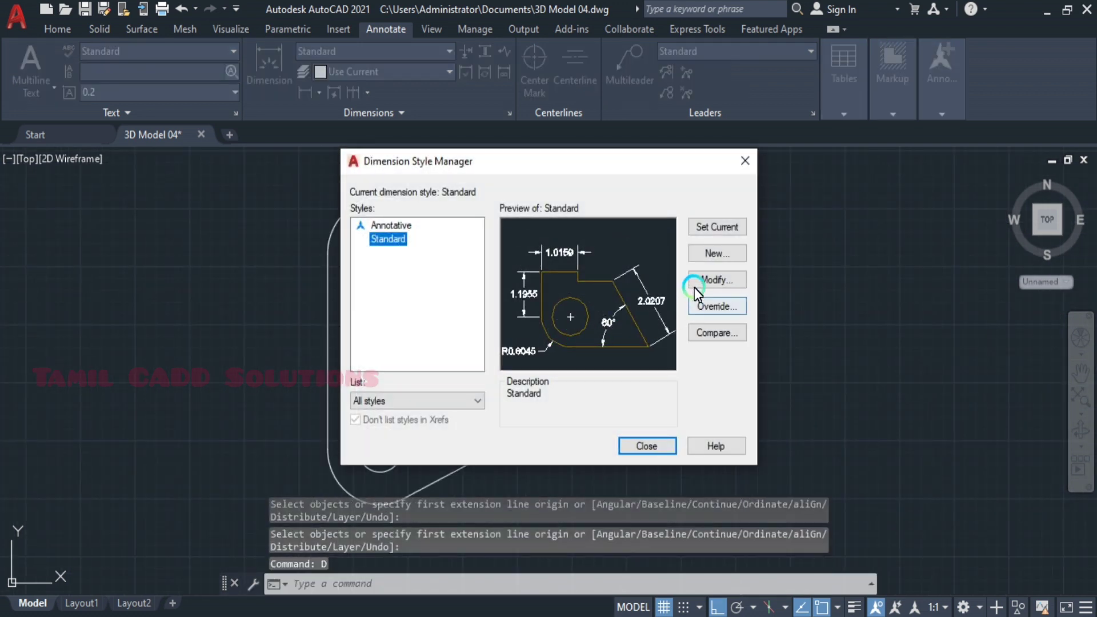
{"action": "left_click", "coordinate": [707, 284]}
{"action": "left_click", "coordinate": [594, 200]}
{"action": "double_click", "coordinate": [713, 361]}
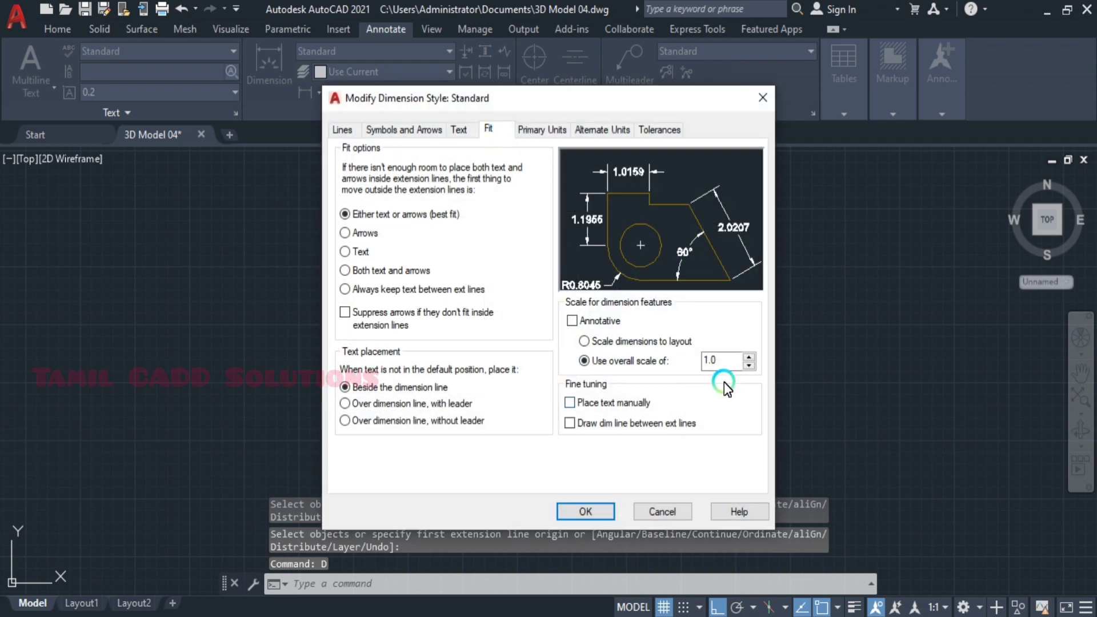
{"action": "type", "text": "20"}
{"action": "left_click", "coordinate": [541, 129]}
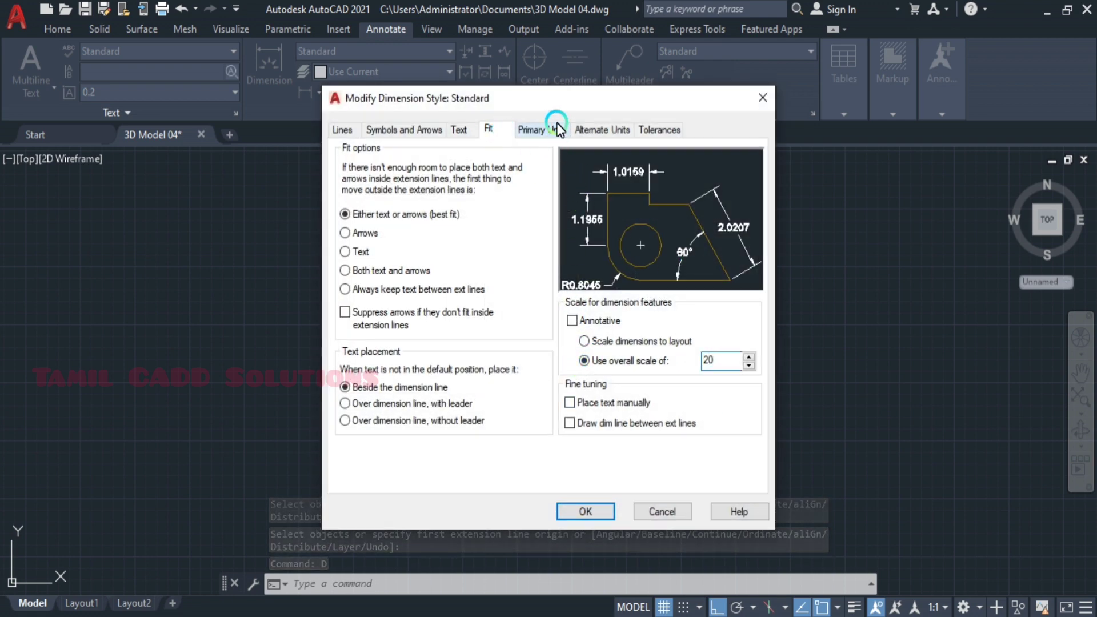
{"action": "left_click", "coordinate": [483, 189]}
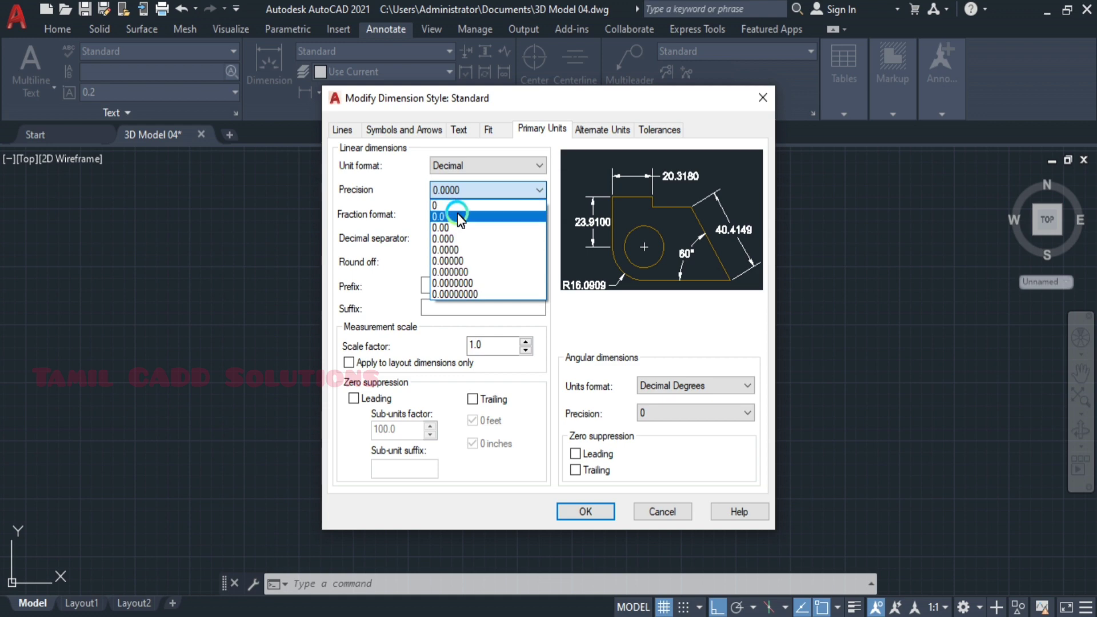
{"action": "left_click", "coordinate": [459, 217]}
{"action": "left_click", "coordinate": [587, 512]}
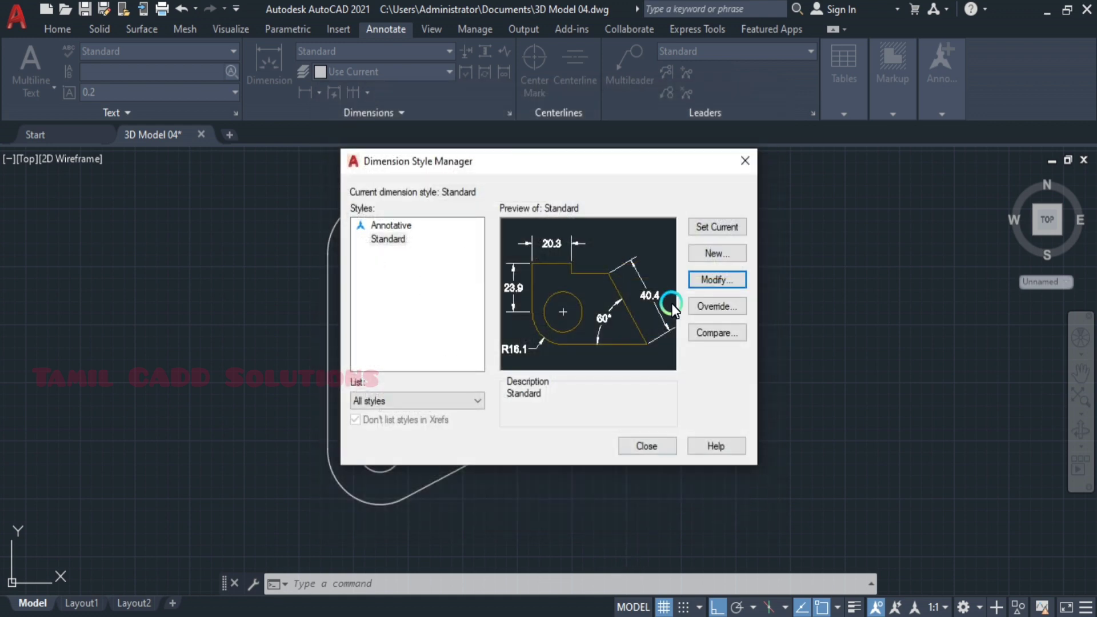
{"action": "left_click", "coordinate": [713, 247]}
{"action": "left_click", "coordinate": [650, 445]}
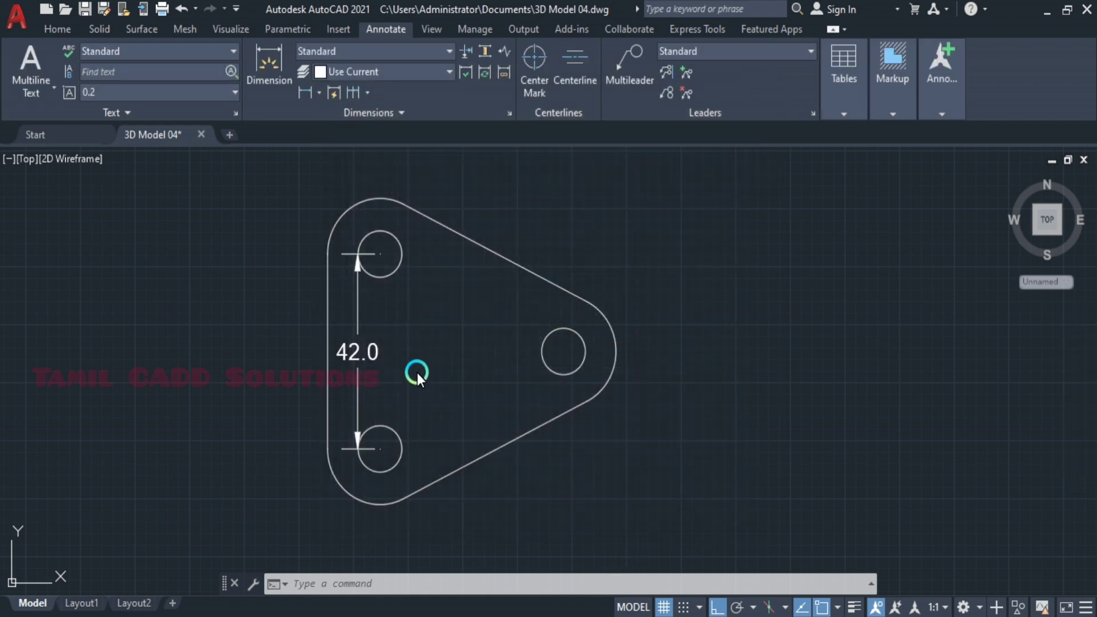
Move the vertical 42.0 dimension further left of the plate.
{"action": "left_click", "coordinate": [374, 347]}
{"action": "left_click", "coordinate": [355, 353]}
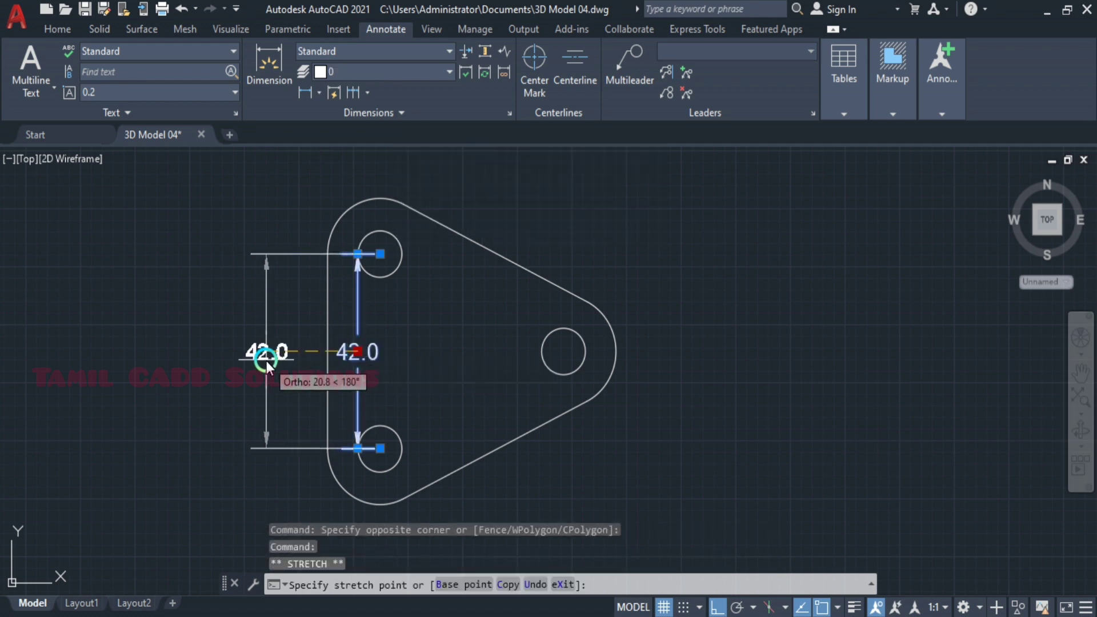
{"action": "left_click", "coordinate": [255, 360]}
{"action": "key", "text": "Escape"}
Add a horizontal 42.0 linear dimension between the lower-left and right hole centres, below the plate.
{"action": "type", "text": "dli"}
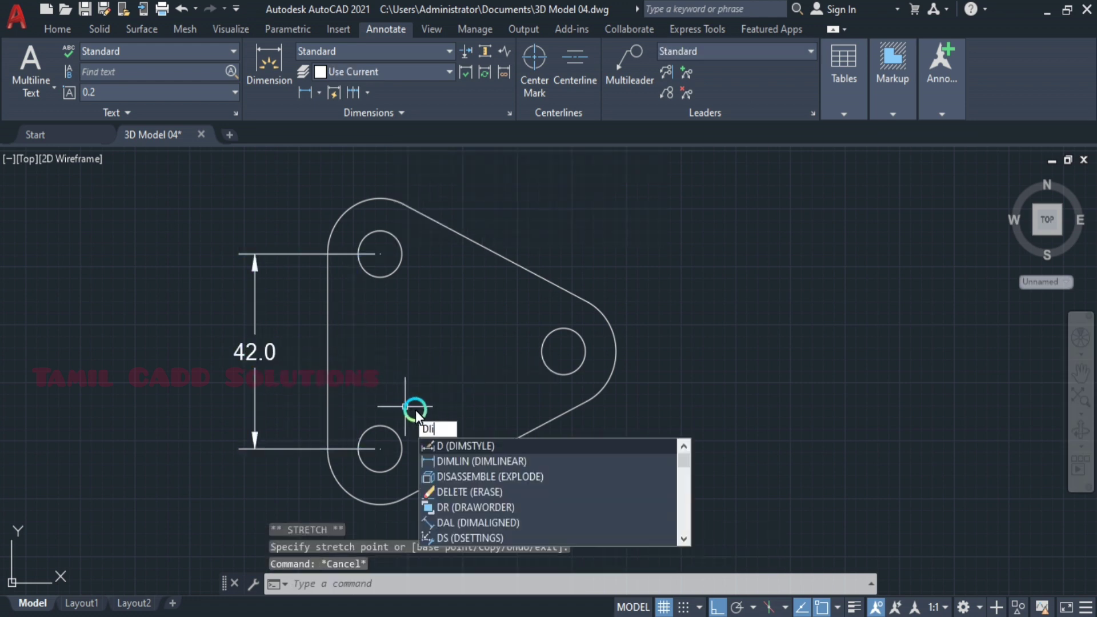
{"action": "key", "text": "Return"}
{"action": "left_click", "coordinate": [380, 448]}
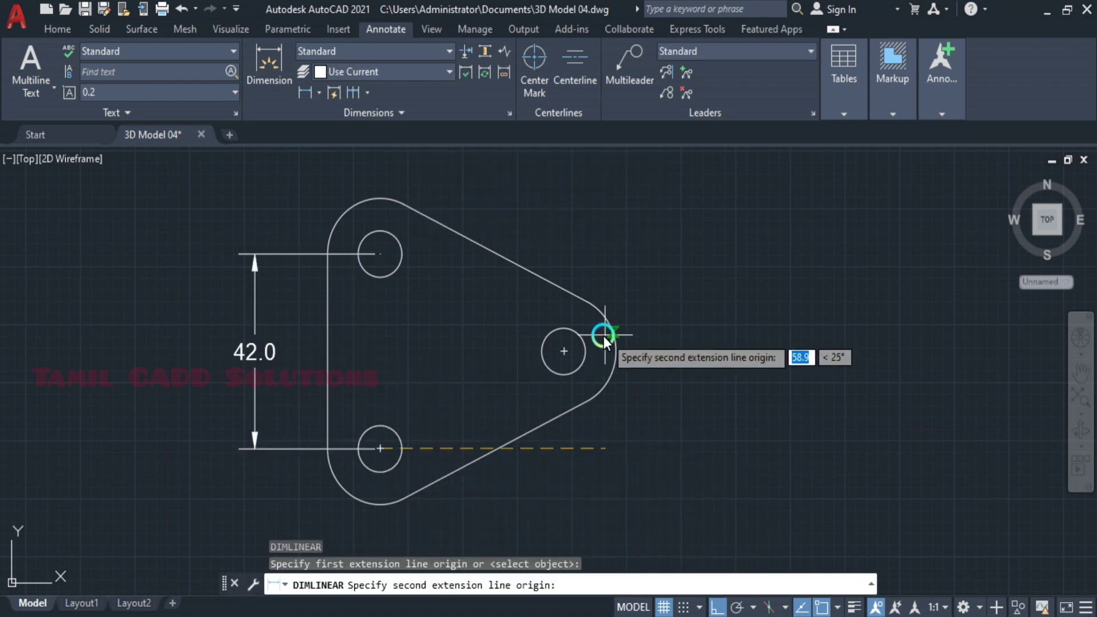
{"action": "left_click", "coordinate": [563, 352]}
{"action": "mouse_move", "coordinate": [484, 511]}
{"action": "middle_mouse_down"}
{"action": "mouse_move", "coordinate": [495, 394]}
{"action": "mouse_move", "coordinate": [485, 439]}
{"action": "middle_mouse_up"}
{"action": "left_click", "coordinate": [490, 466]}
{"action": "key", "text": "Escape"}
{"action": "key", "text": "Return"}
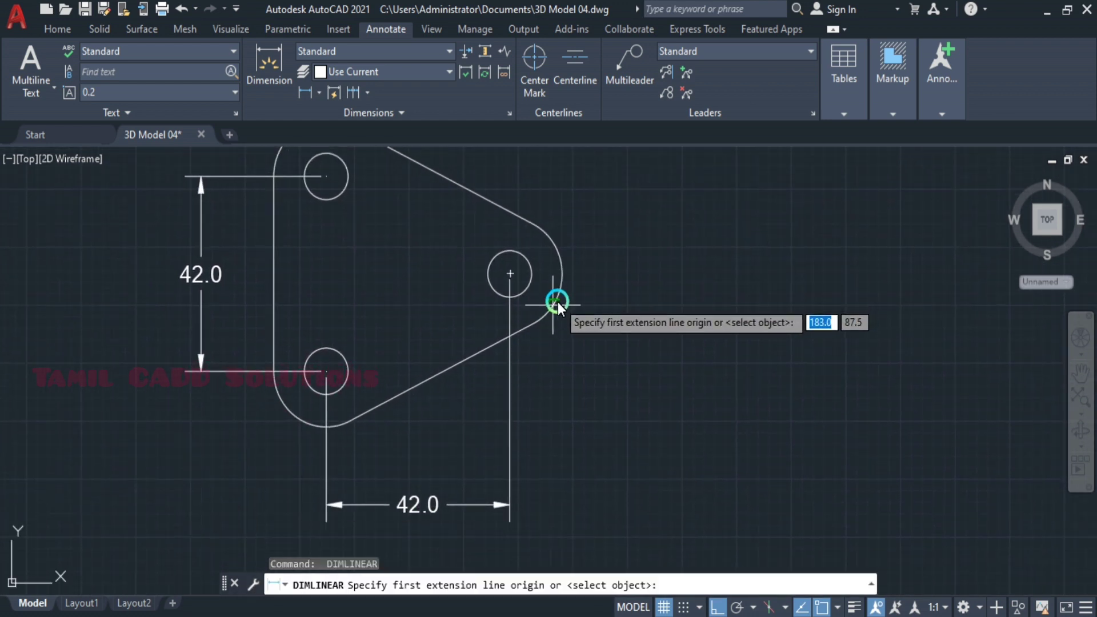
{"action": "key", "text": "Escape"}
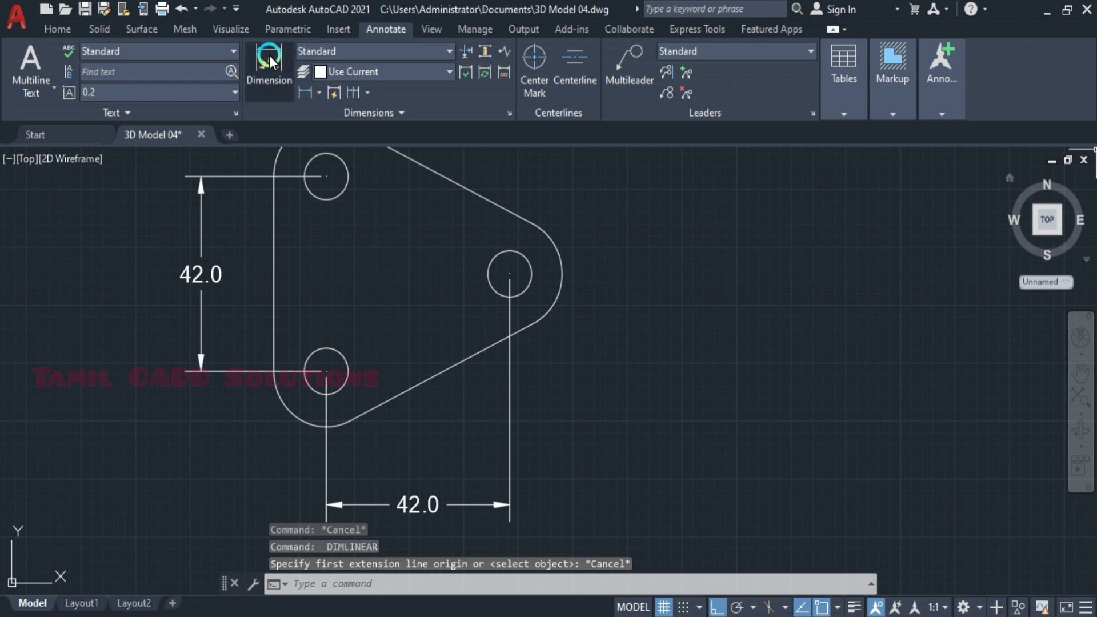
Dimension the rounded right end with an R12.0 radius placed right of the plate.
{"action": "left_click", "coordinate": [268, 65]}
{"action": "left_click", "coordinate": [560, 288]}
{"action": "key", "text": "Escape"}
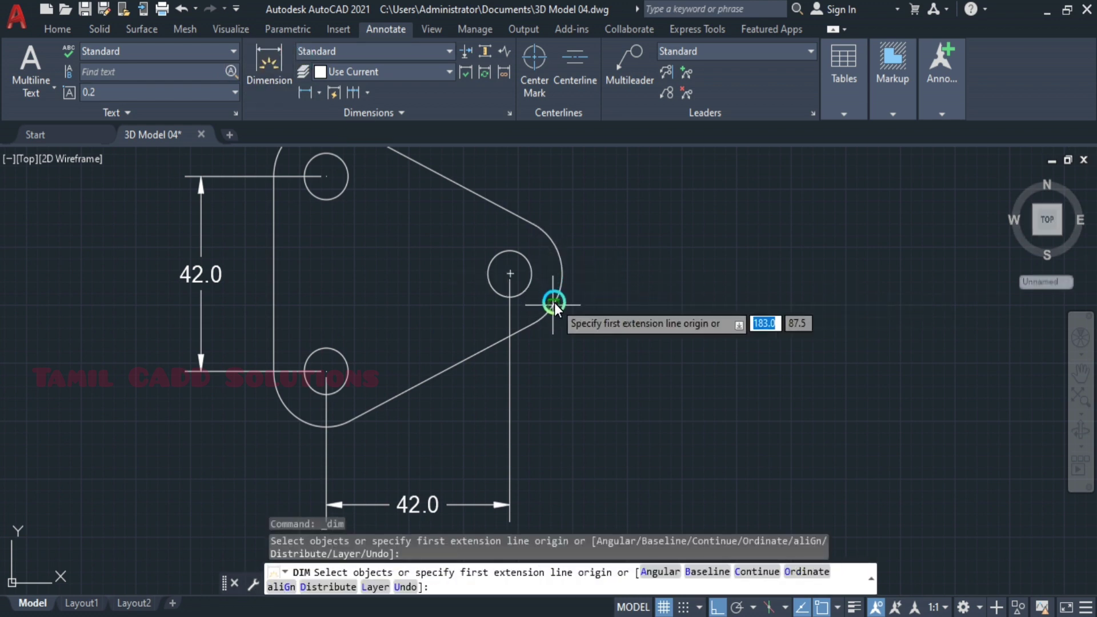
{"action": "right_click", "coordinate": [568, 304]}
{"action": "left_click", "coordinate": [583, 297]}
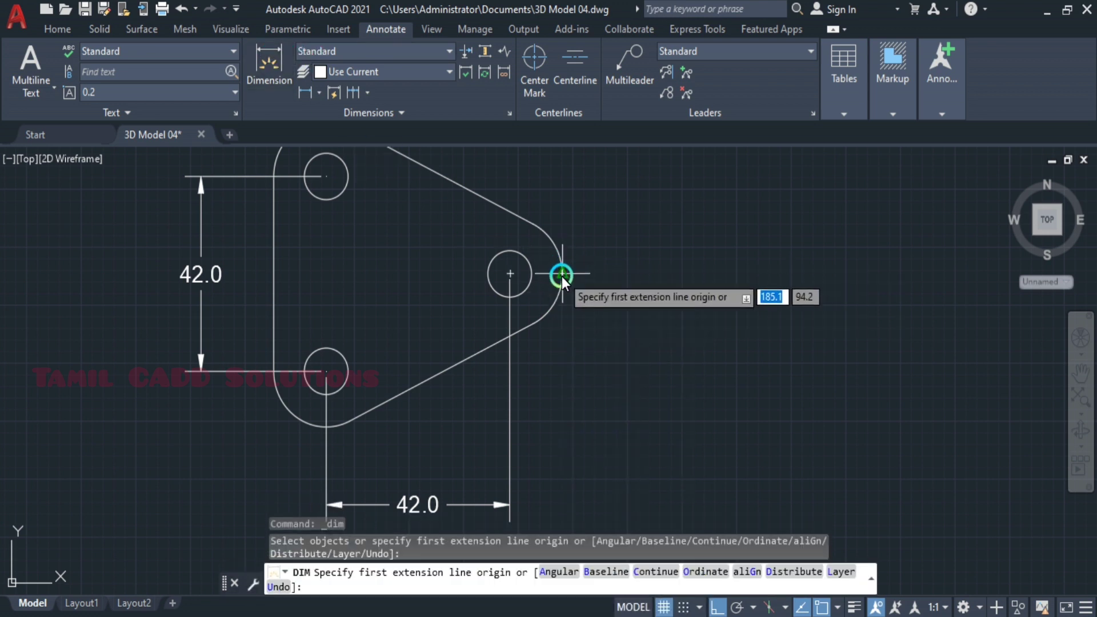
{"action": "scroll", "coordinate": [552, 300], "scroll_direction": "up", "scroll_amount": 2}
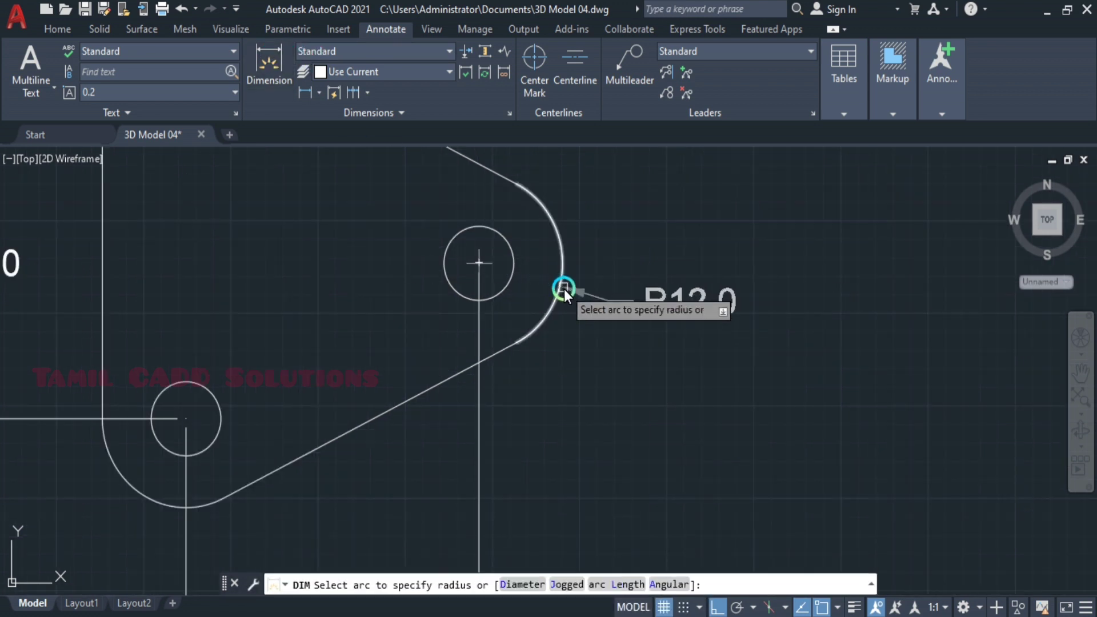
{"action": "left_click", "coordinate": [556, 286]}
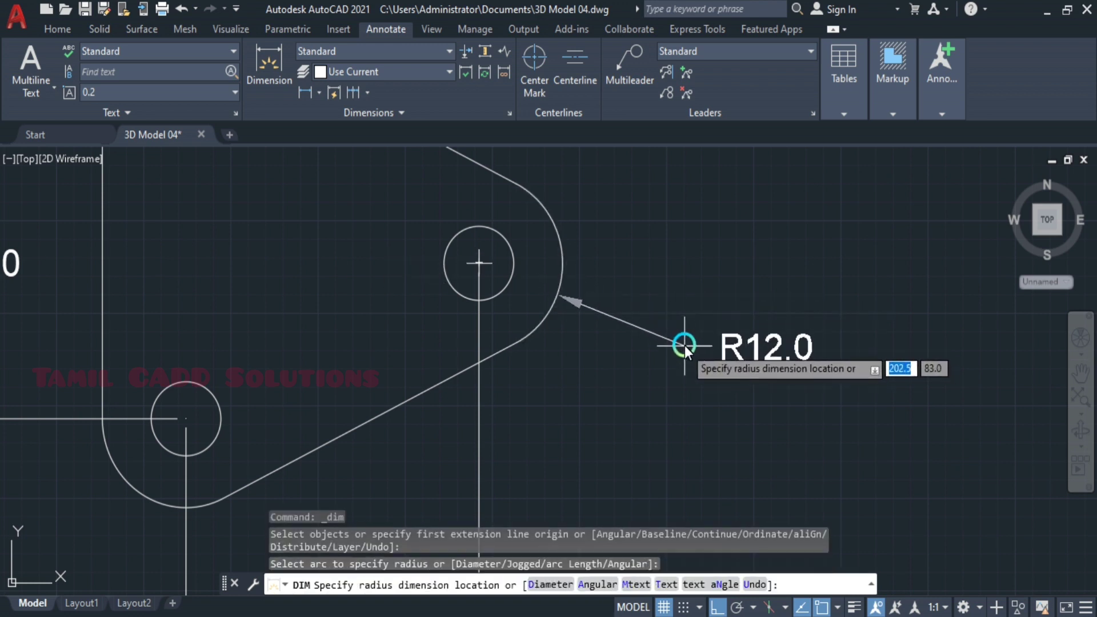
{"action": "left_click", "coordinate": [685, 345]}
{"action": "key", "text": "Return"}
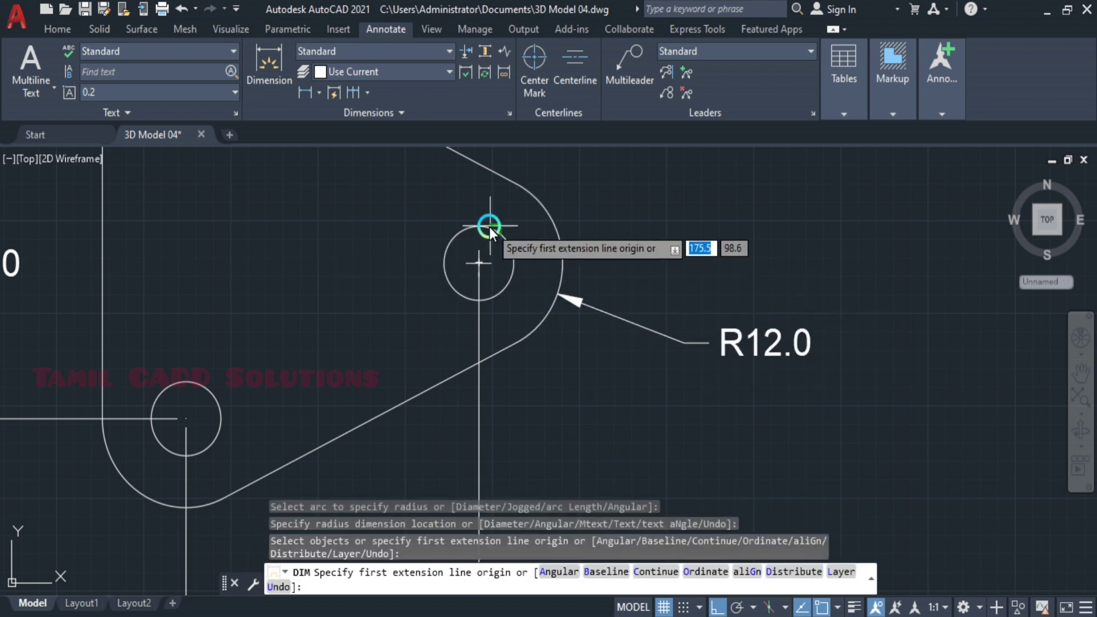
Add a Ø10.0 diameter dimension to the right hole, labelled above right.
{"action": "scroll", "coordinate": [509, 240], "scroll_direction": "up", "scroll_amount": 2}
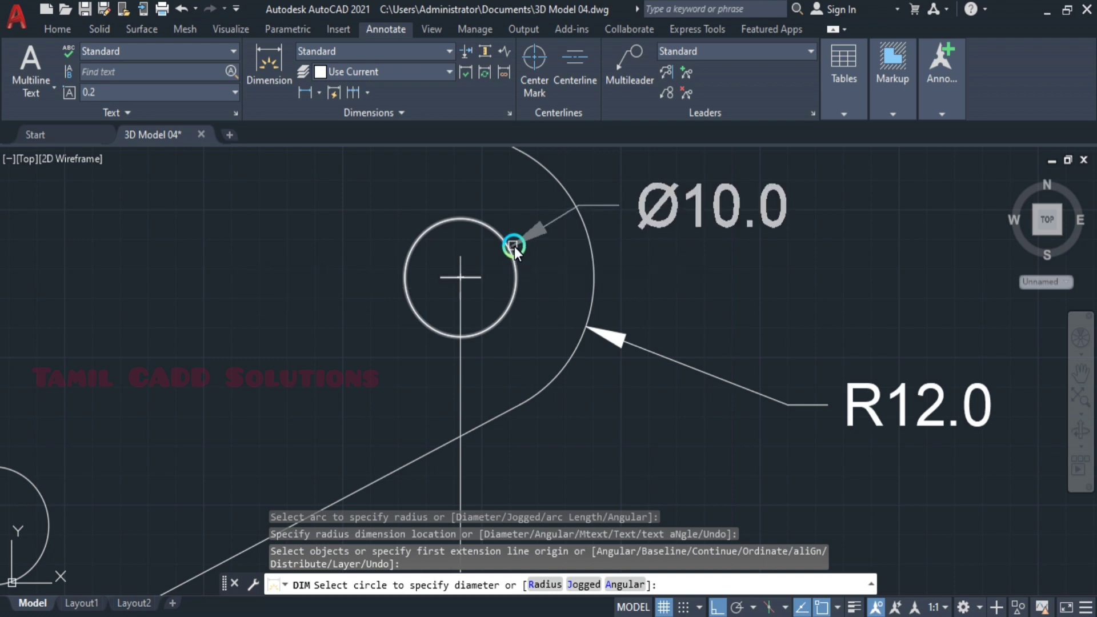
{"action": "left_click", "coordinate": [509, 250]}
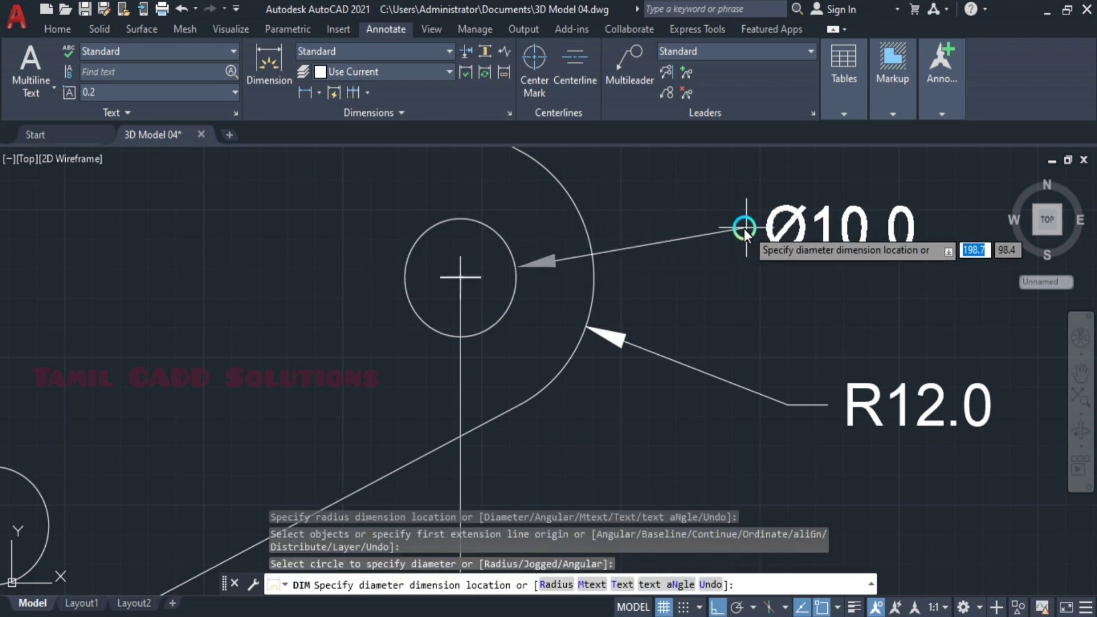
{"action": "middle_click_drag", "start_coordinate": [744, 229], "coordinate": [668, 330]}
{"action": "left_click", "coordinate": [614, 244]}
{"action": "scroll", "coordinate": [628, 257], "scroll_direction": "down", "scroll_amount": 5}
{"action": "scroll", "coordinate": [654, 251], "scroll_direction": "up", "scroll_amount": 2}
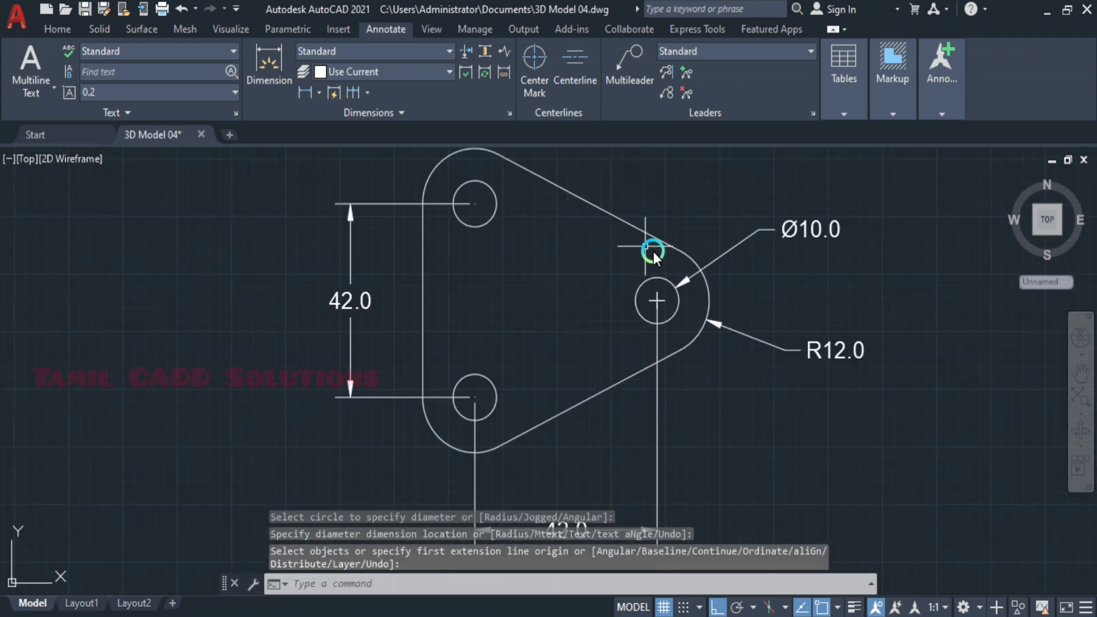
{"action": "scroll", "coordinate": [697, 327], "scroll_direction": "down", "scroll_amount": 2}
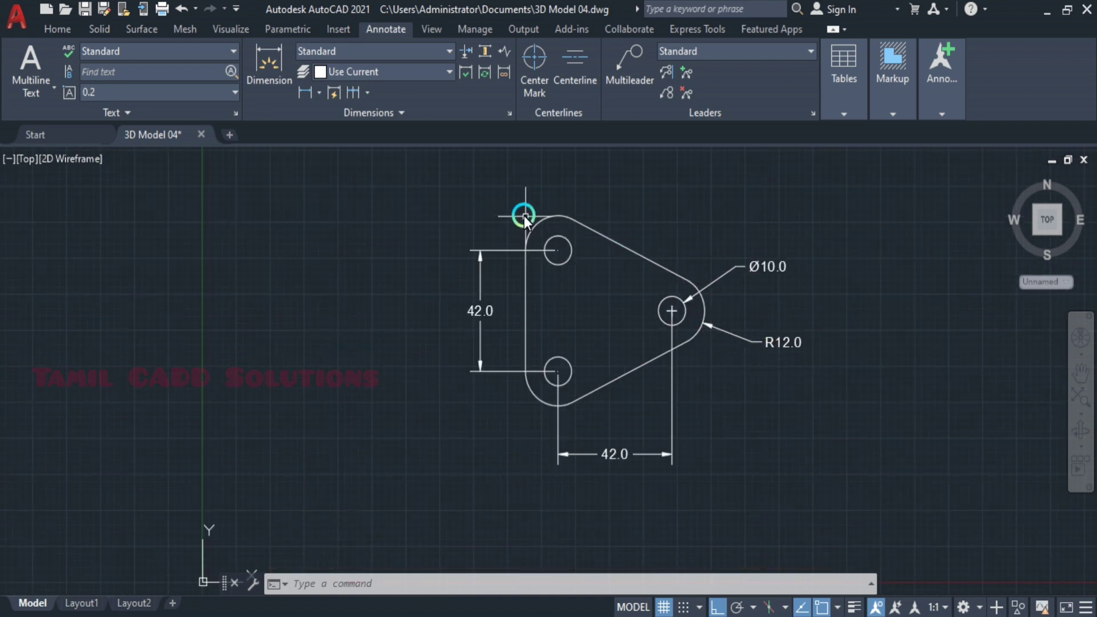
Copy the whole plate with its dimensions to the right of the original.
{"action": "left_click", "coordinate": [523, 216]}
{"action": "left_click", "coordinate": [729, 416]}
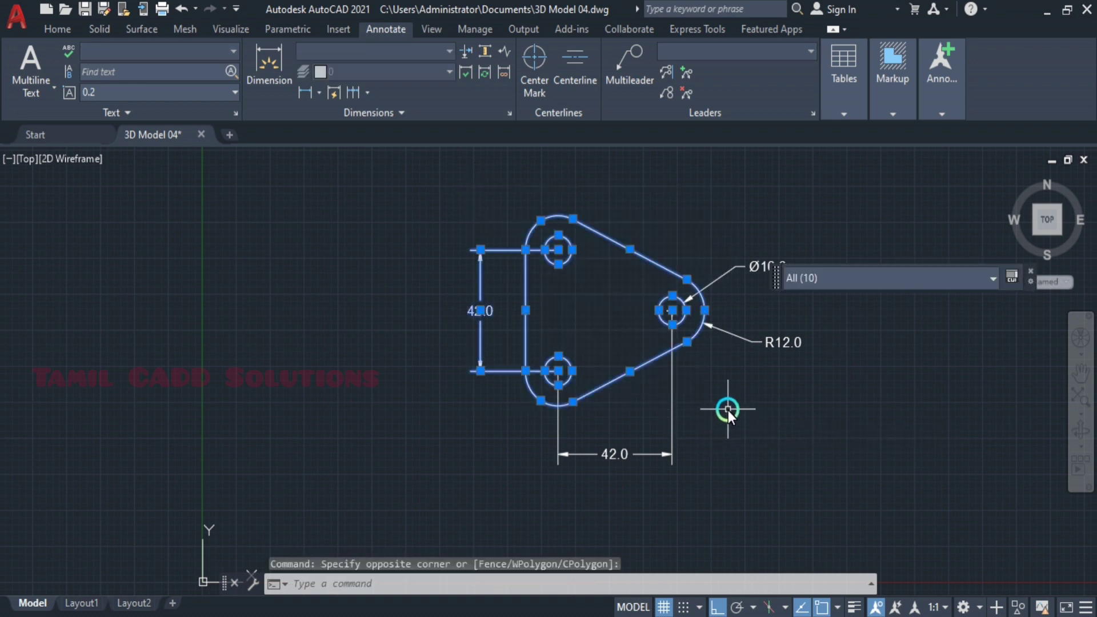
{"action": "type", "text": "co"}
{"action": "key", "text": "Return"}
{"action": "left_click", "coordinate": [725, 415]}
{"action": "middle_click_drag", "start_coordinate": [723, 431], "coordinate": [268, 422]}
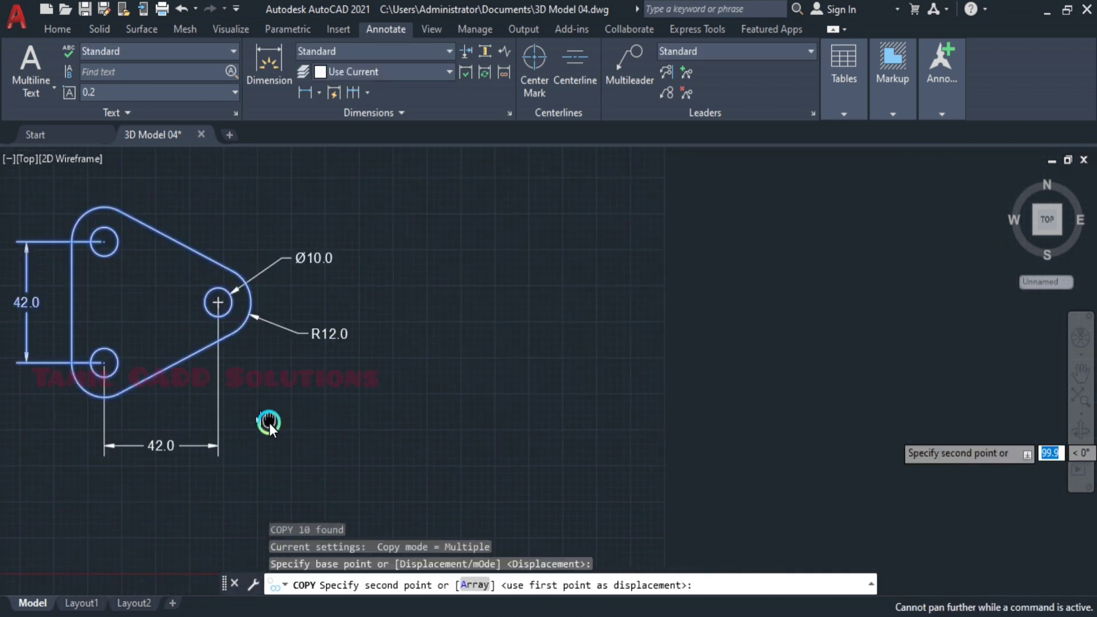
{"action": "left_click", "coordinate": [835, 426]}
{"action": "key", "text": "Escape"}
Erase the stray dimension from the copy and centre the copied plate.
{"action": "left_click", "coordinate": [628, 397]}
{"action": "left_click", "coordinate": [550, 294]}
{"action": "key", "text": "Delete"}
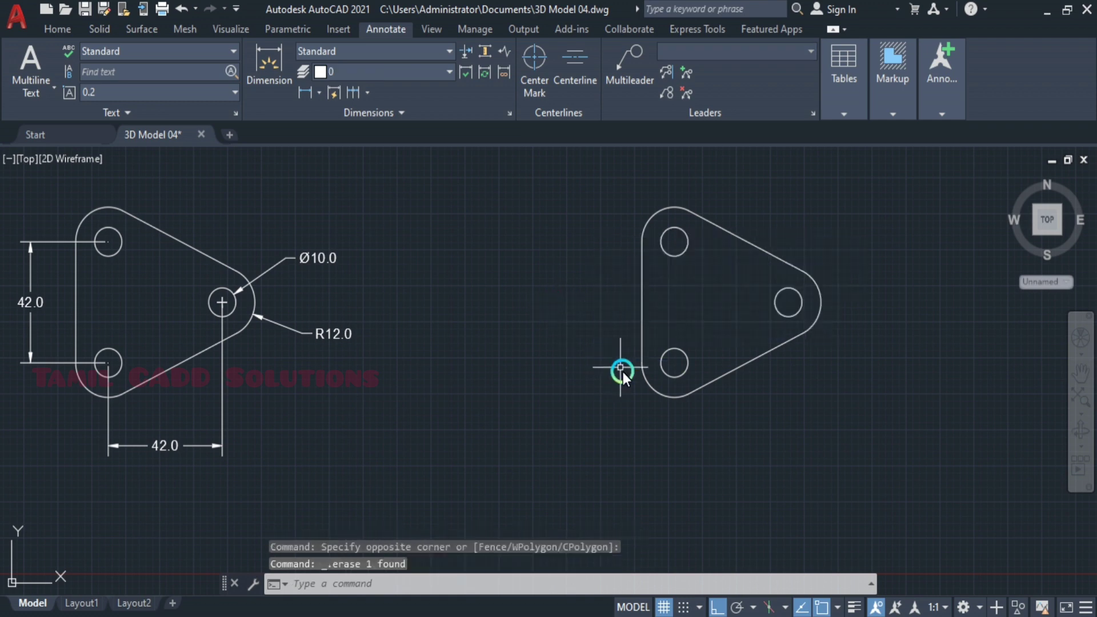
{"action": "middle_click_drag", "start_coordinate": [621, 368], "coordinate": [535, 432]}
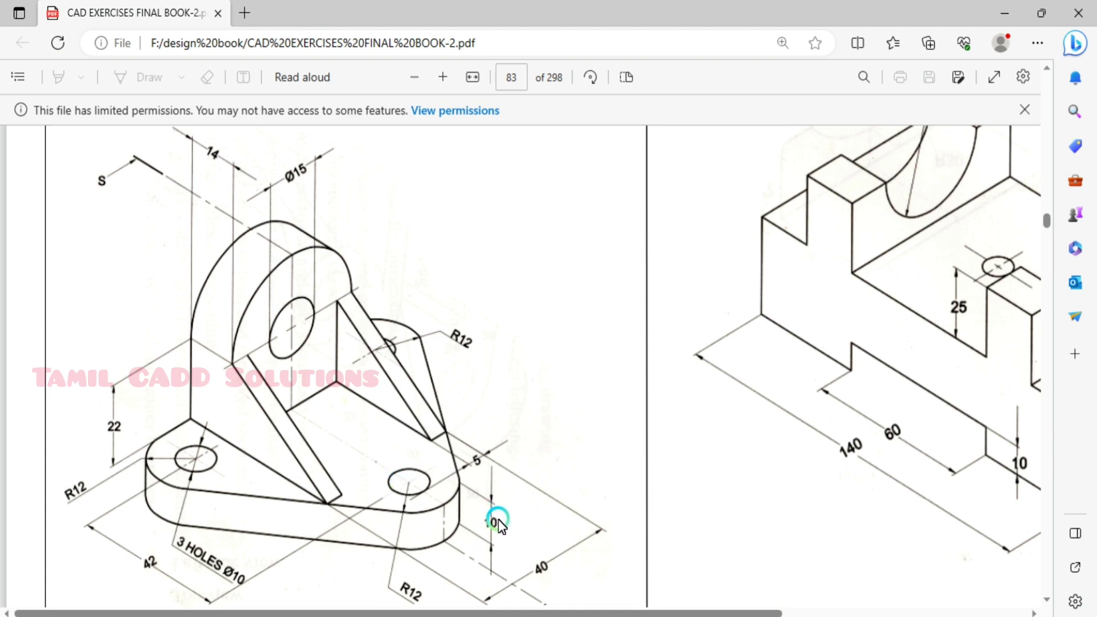
Switch to the south-west isometric view with the plate copy centred.
{"action": "left_click", "coordinate": [1005, 13]}
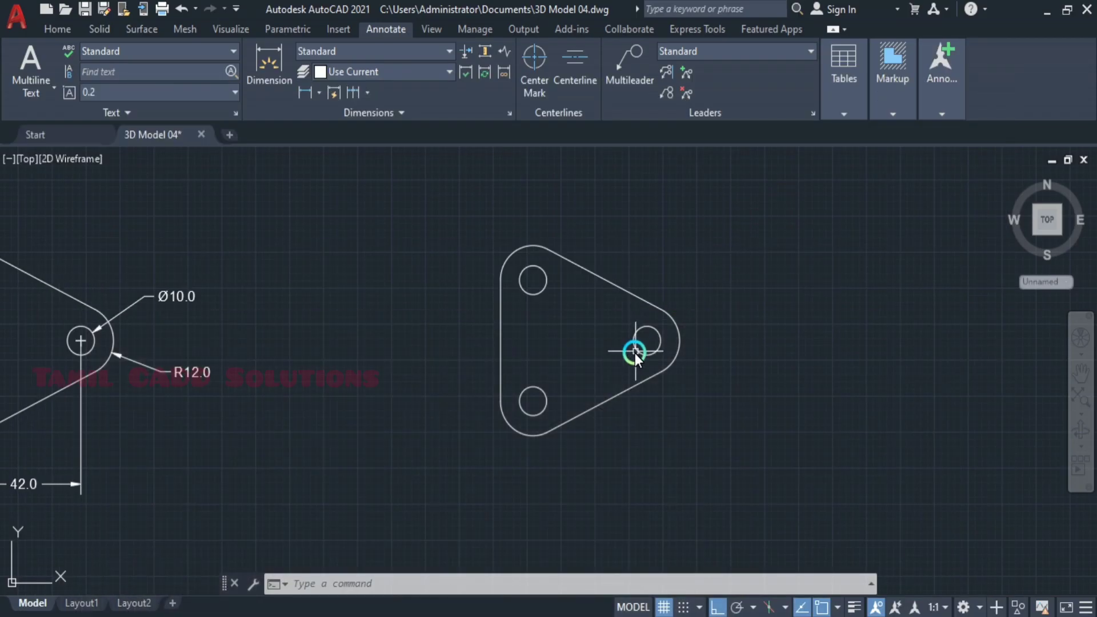
{"action": "left_click", "coordinate": [25, 159]}
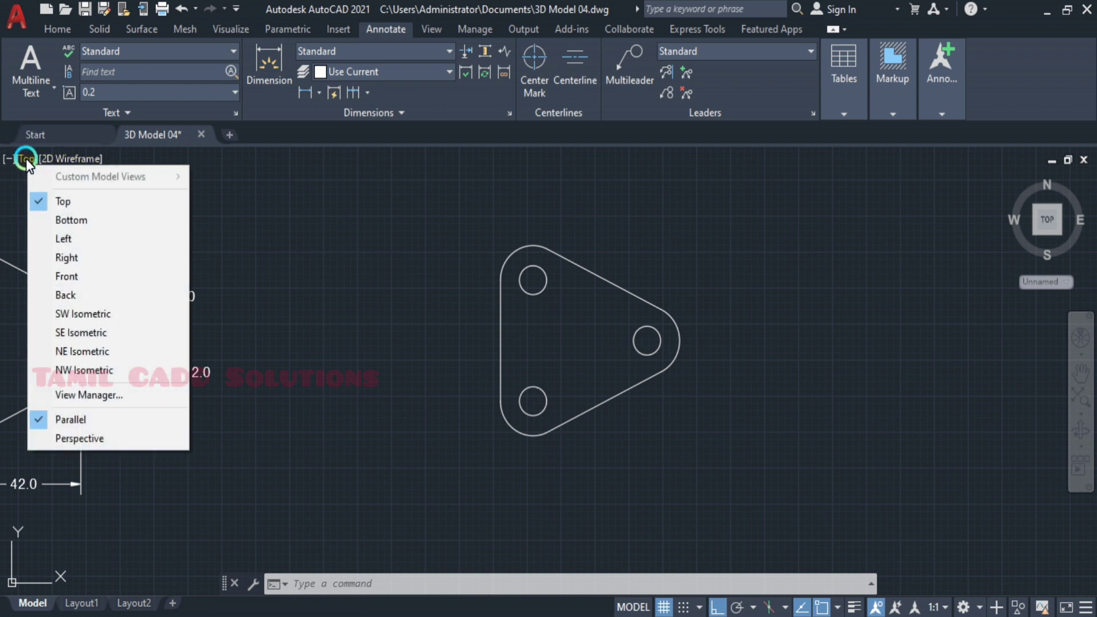
{"action": "left_click", "coordinate": [83, 317]}
{"action": "middle_click_drag", "start_coordinate": [693, 309], "coordinate": [433, 395]}
Select the undimensioned plate copy and run EXTRUDE on it.
{"action": "left_click", "coordinate": [323, 260]}
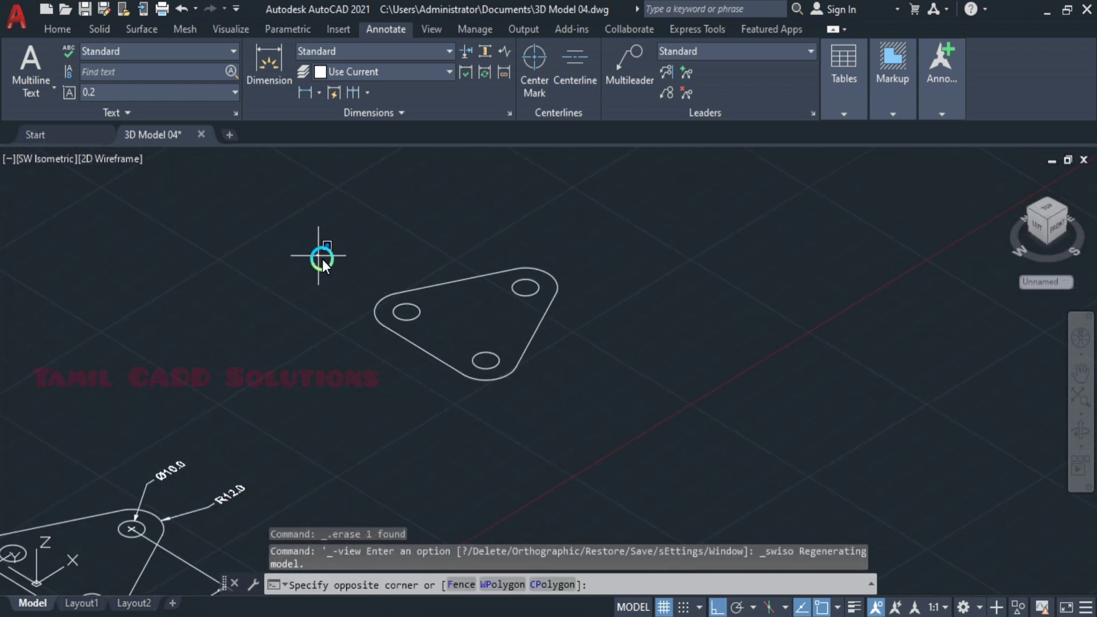
{"action": "left_click", "coordinate": [690, 439]}
{"action": "type", "text": "ext"}
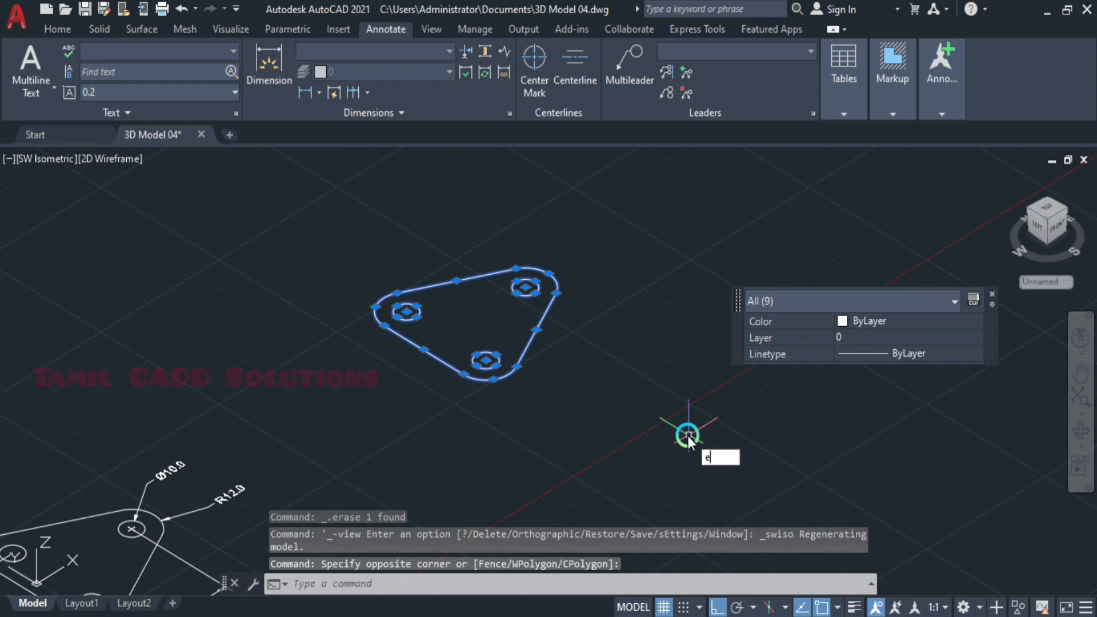
{"action": "key", "text": "Return"}
{"action": "key", "text": "Escape"}
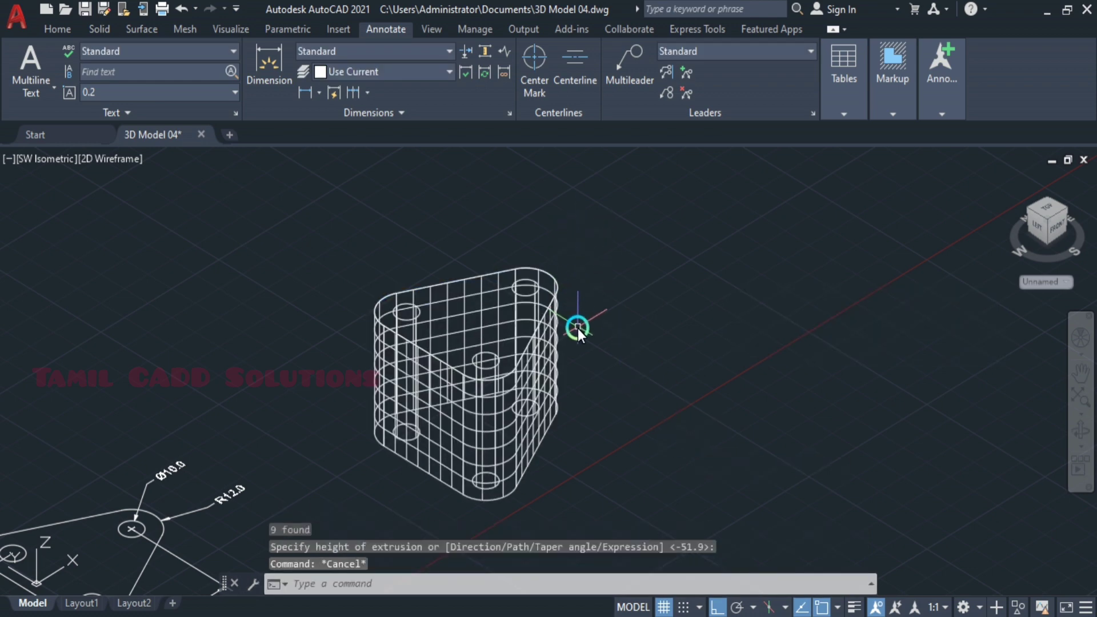
{"action": "scroll", "coordinate": [484, 394], "scroll_direction": "up", "scroll_amount": 2}
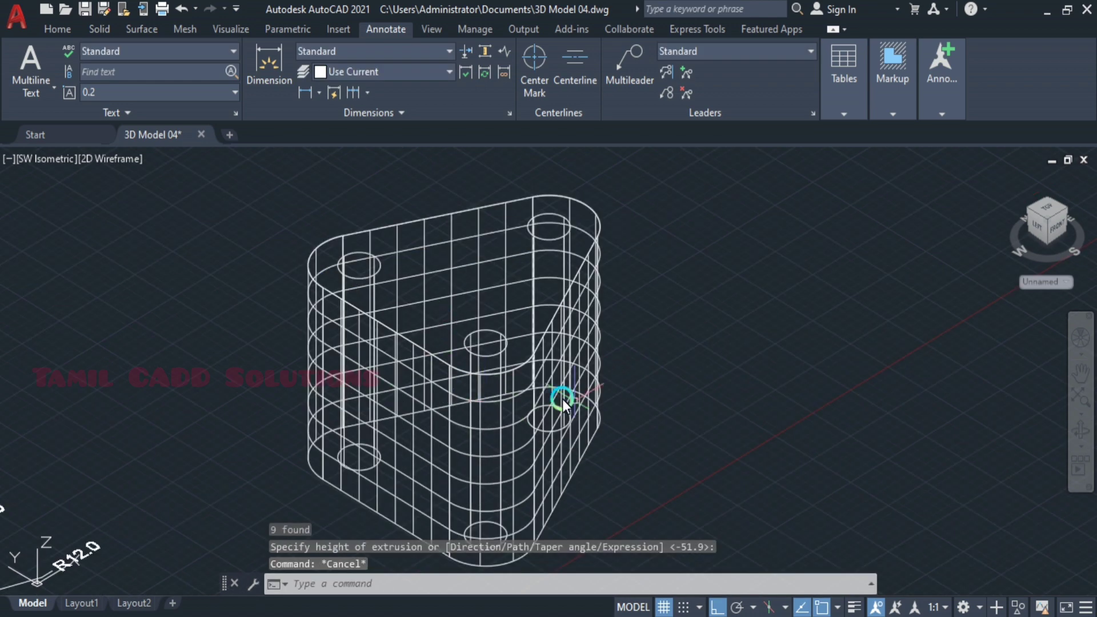
{"action": "scroll", "coordinate": [563, 398], "scroll_direction": "down", "scroll_amount": 2}
Show the model in Realistic style, orbit it, then undo back to before the extrusion.
{"action": "left_click", "coordinate": [111, 160]}
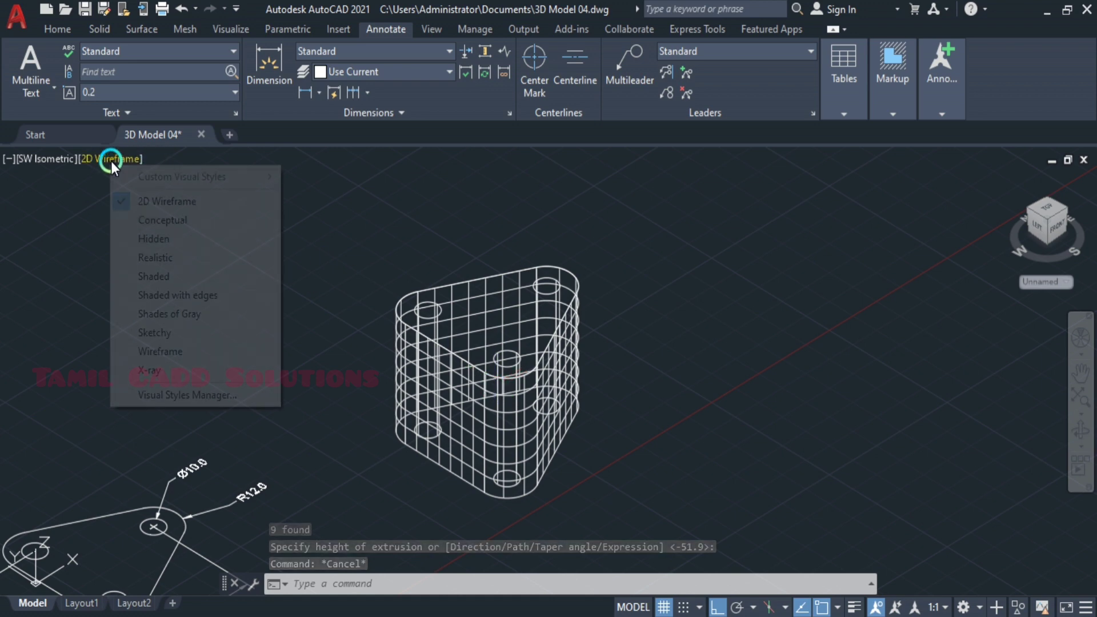
{"action": "left_click", "coordinate": [166, 260]}
{"action": "mouse_move", "coordinate": [544, 412]}
{"action": "middle_mouse_down", "text": "shift"}
{"action": "mouse_move", "coordinate": [475, 457]}
{"action": "mouse_move", "coordinate": [490, 540]}
{"action": "mouse_move", "coordinate": [554, 364]}
{"action": "mouse_move", "coordinate": [485, 460]}
{"action": "middle_mouse_up", "text": "shift"}
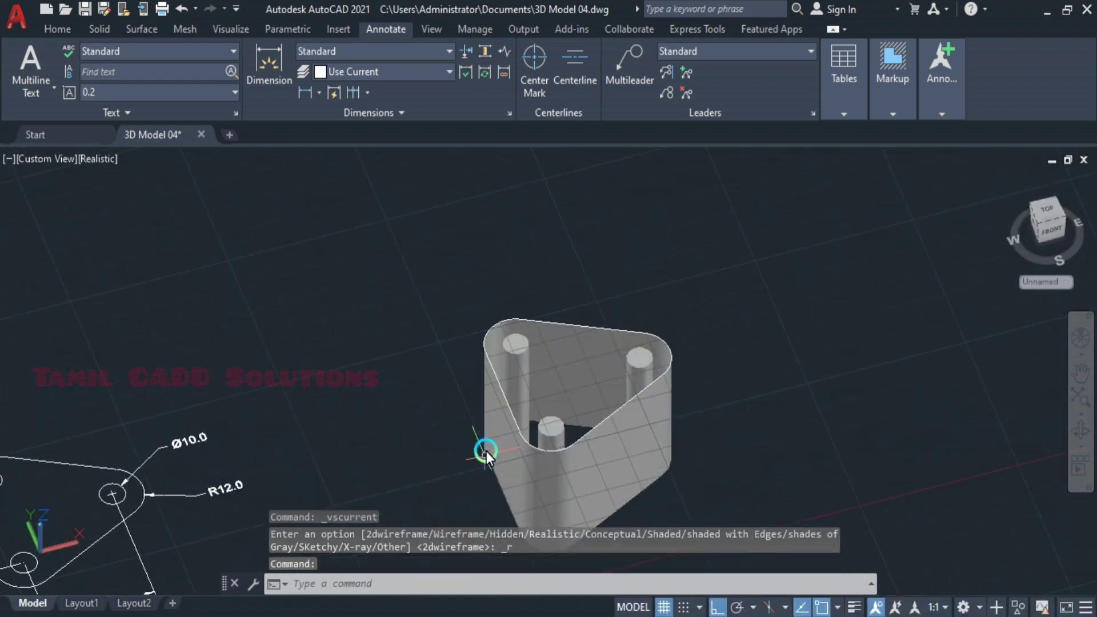
{"action": "key", "text": "ctrl+z"}
{"action": "key", "text": "ctrl+z"}
{"action": "key", "text": "ctrl+z"}
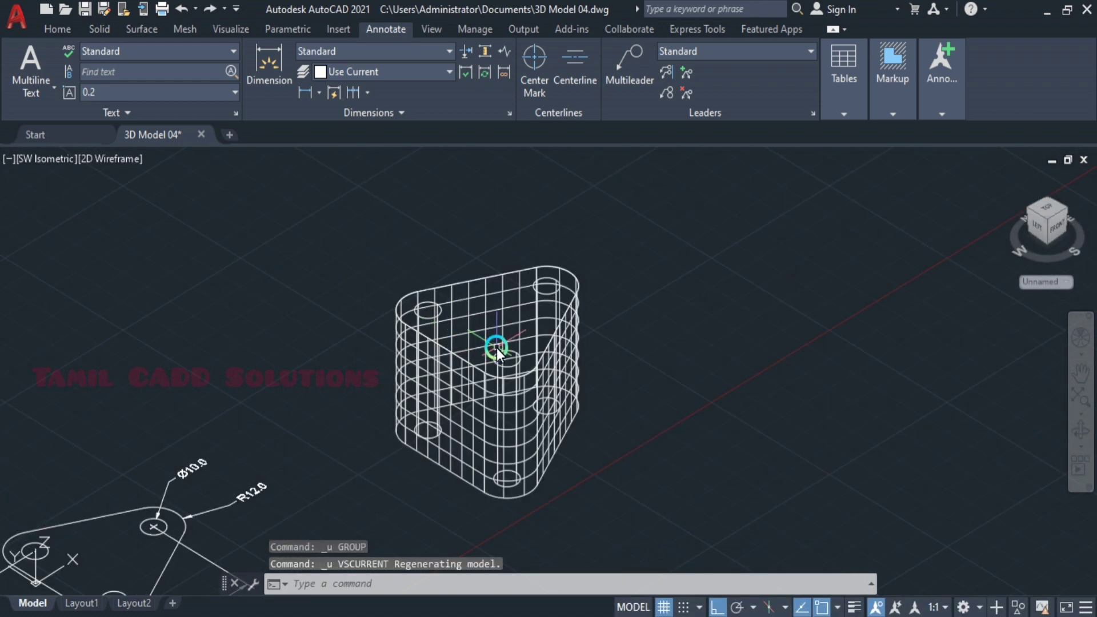
{"action": "key", "text": "ctrl+z"}
{"action": "key", "text": "ctrl+z"}
Join the triangular outline pieces into a single polyline with JOIN.
{"action": "left_click", "coordinate": [322, 263]}
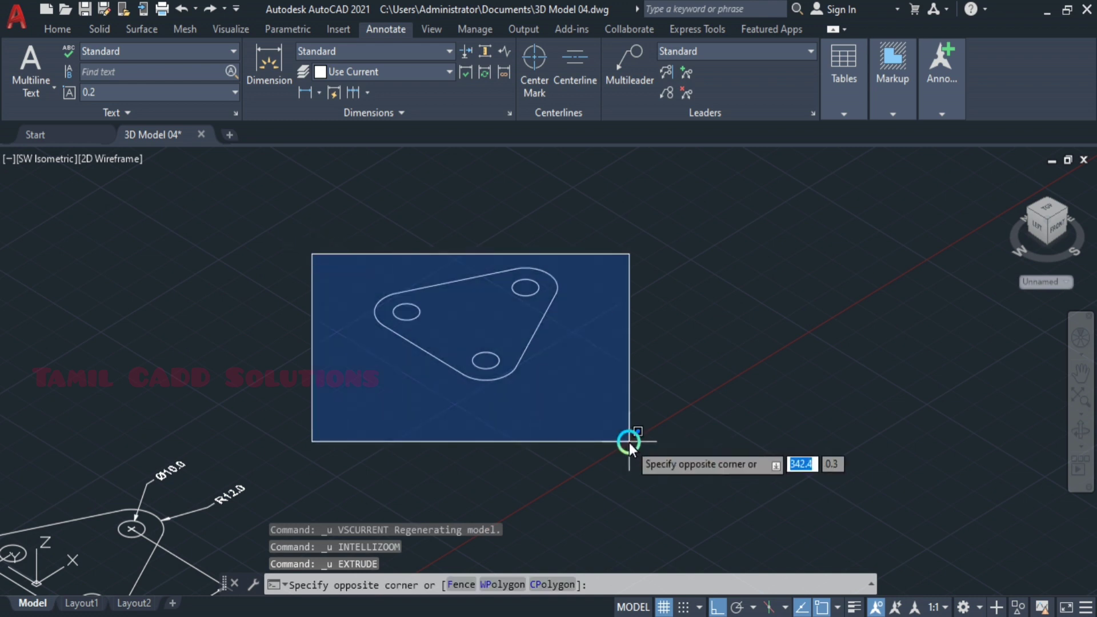
{"action": "left_click", "coordinate": [627, 439]}
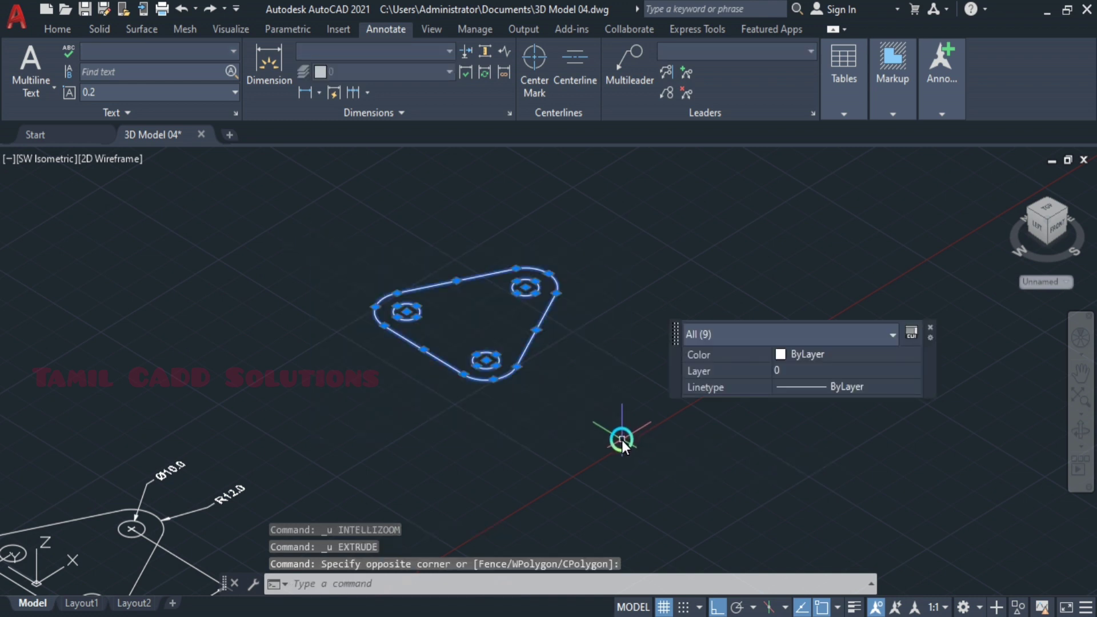
{"action": "type", "text": "j"}
{"action": "key", "text": "Return"}
{"action": "left_click", "coordinate": [485, 376]}
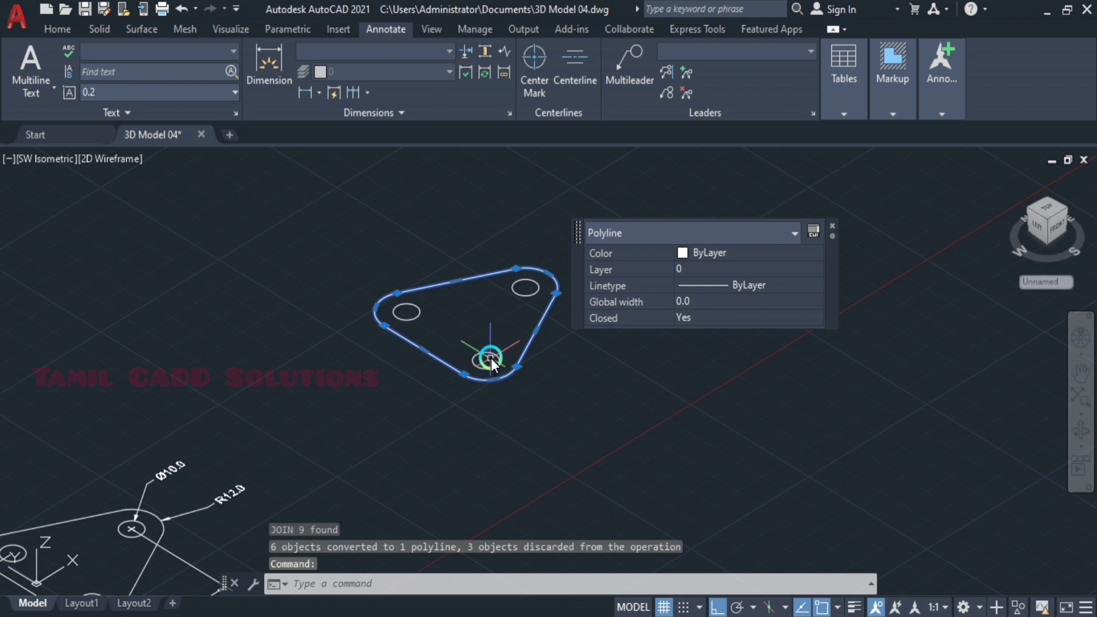
{"action": "key", "text": "Escape"}
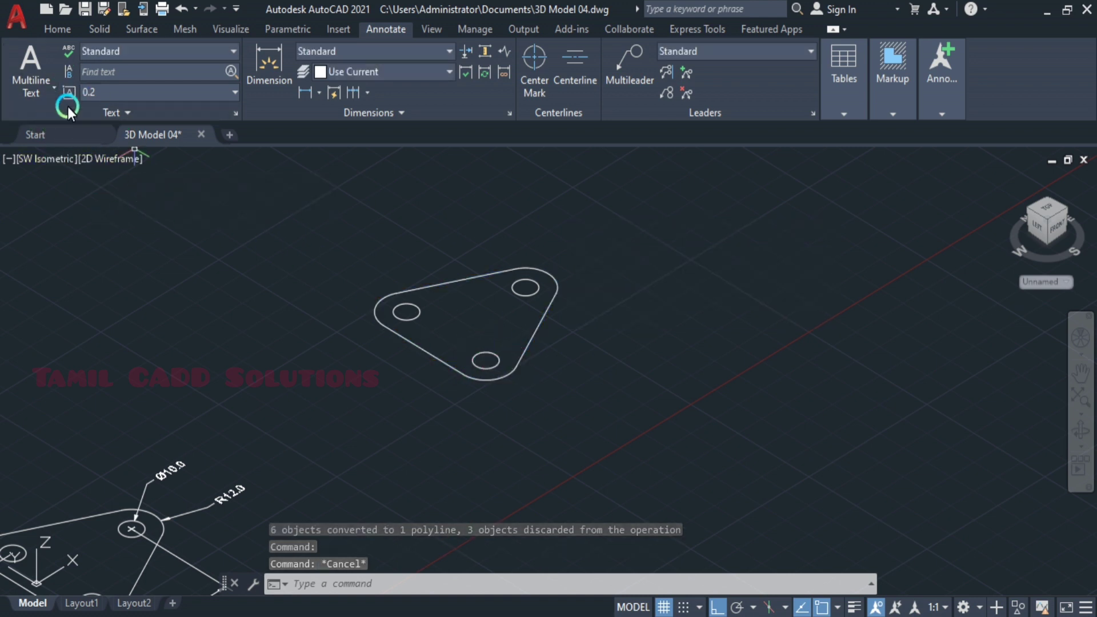
Extrude the joined triangular outline to a height of 10.
{"action": "left_click", "coordinate": [64, 29]}
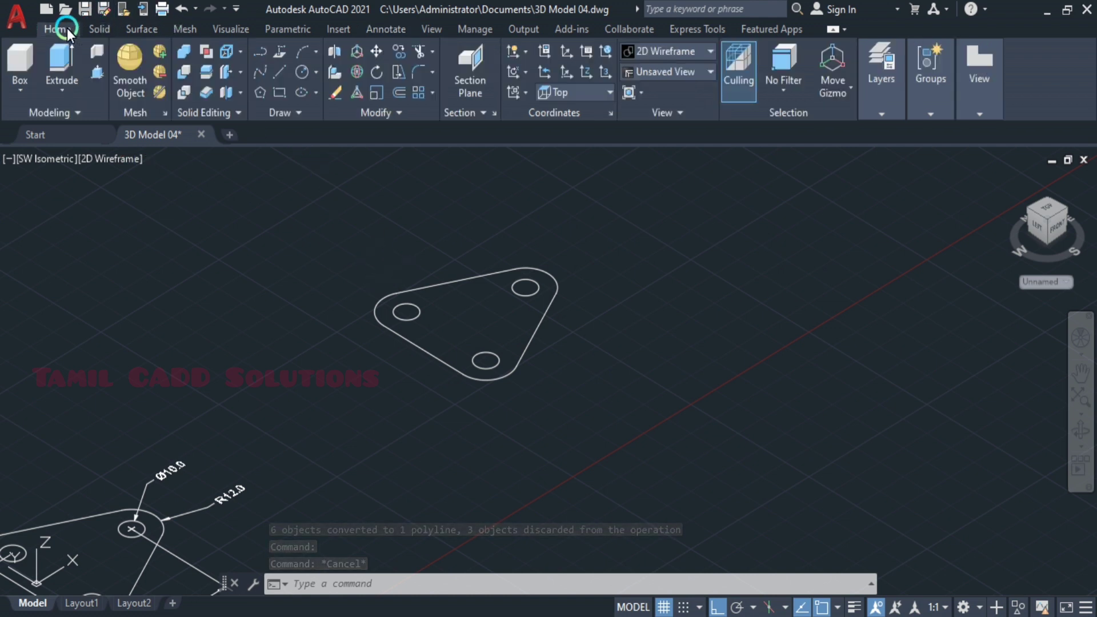
{"action": "left_click", "coordinate": [55, 62]}
{"action": "left_click", "coordinate": [429, 350]}
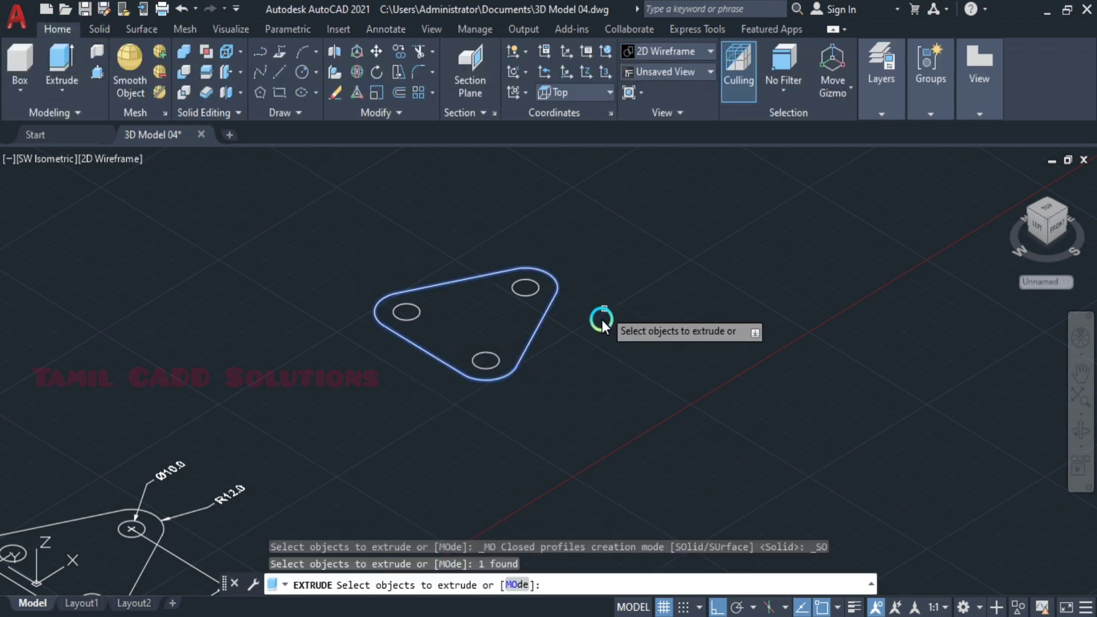
{"action": "key", "text": "Return"}
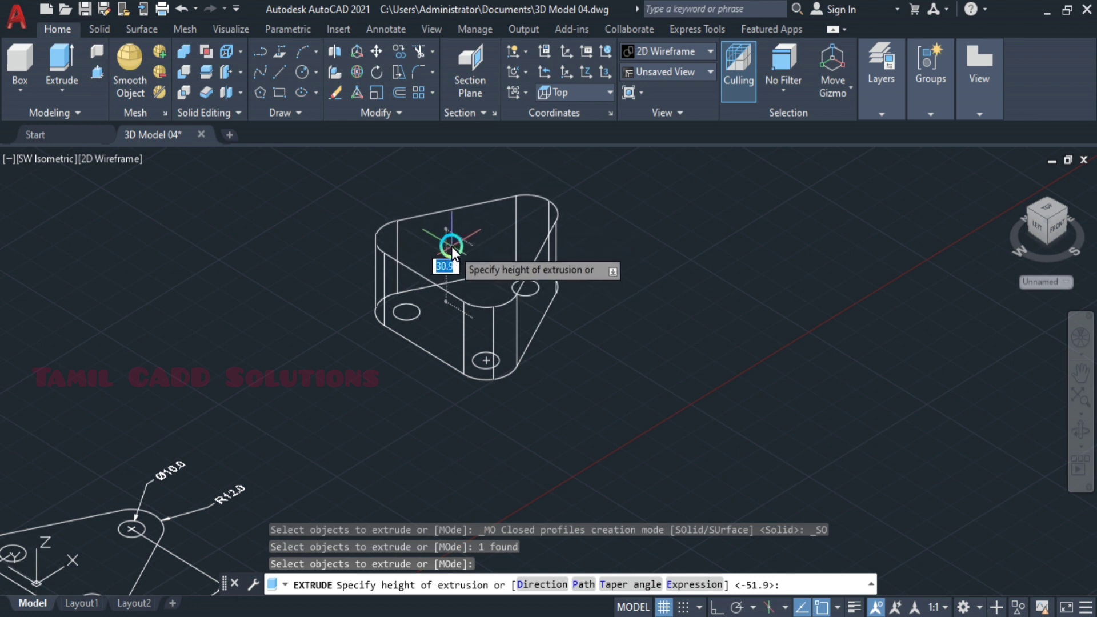
{"action": "type", "text": "10"}
{"action": "key", "text": "Return"}
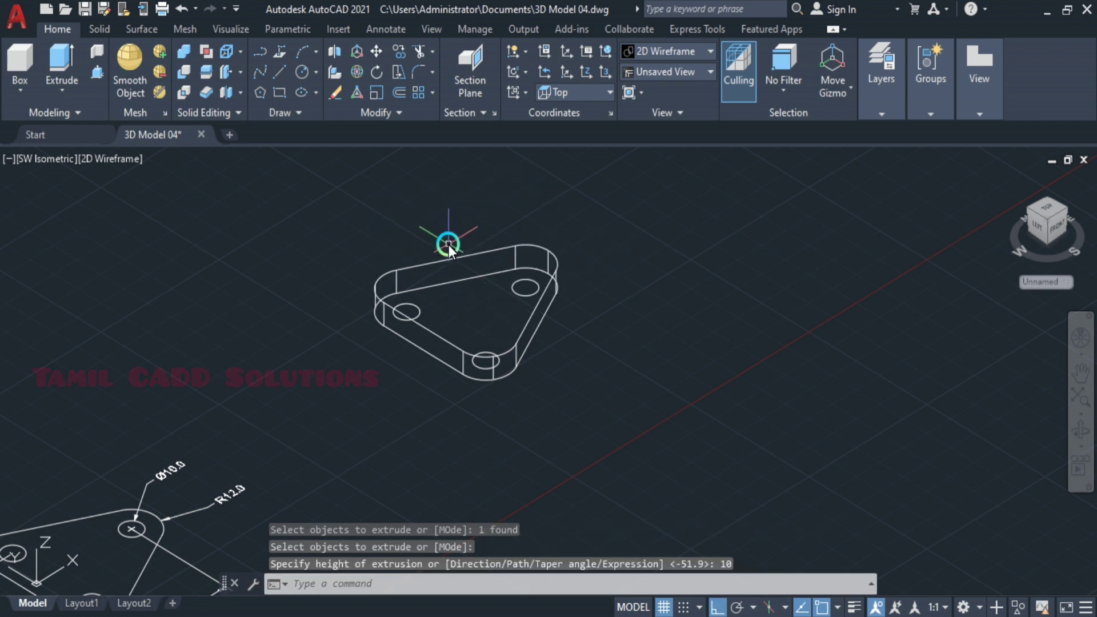
{"action": "key", "text": "Escape"}
Display the extruded slab in the Realistic visual style.
{"action": "scroll", "coordinate": [439, 428], "scroll_direction": "down", "scroll_amount": 2}
{"action": "scroll", "coordinate": [444, 323], "scroll_direction": "up", "scroll_amount": 2}
{"action": "scroll", "coordinate": [438, 329], "scroll_direction": "up", "scroll_amount": 2}
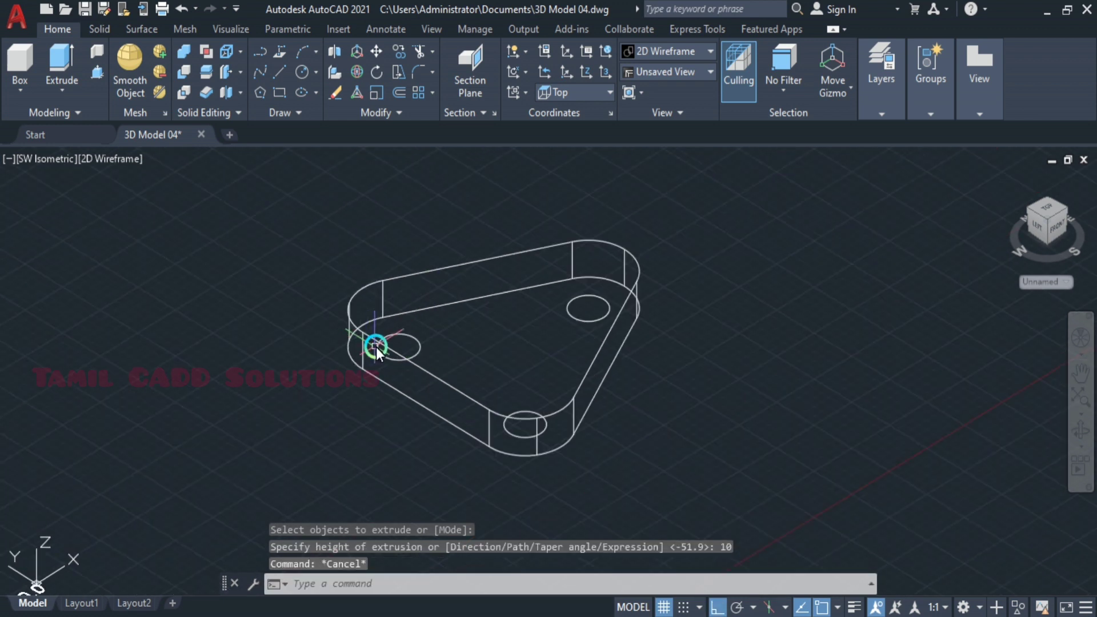
{"action": "left_click", "coordinate": [118, 160]}
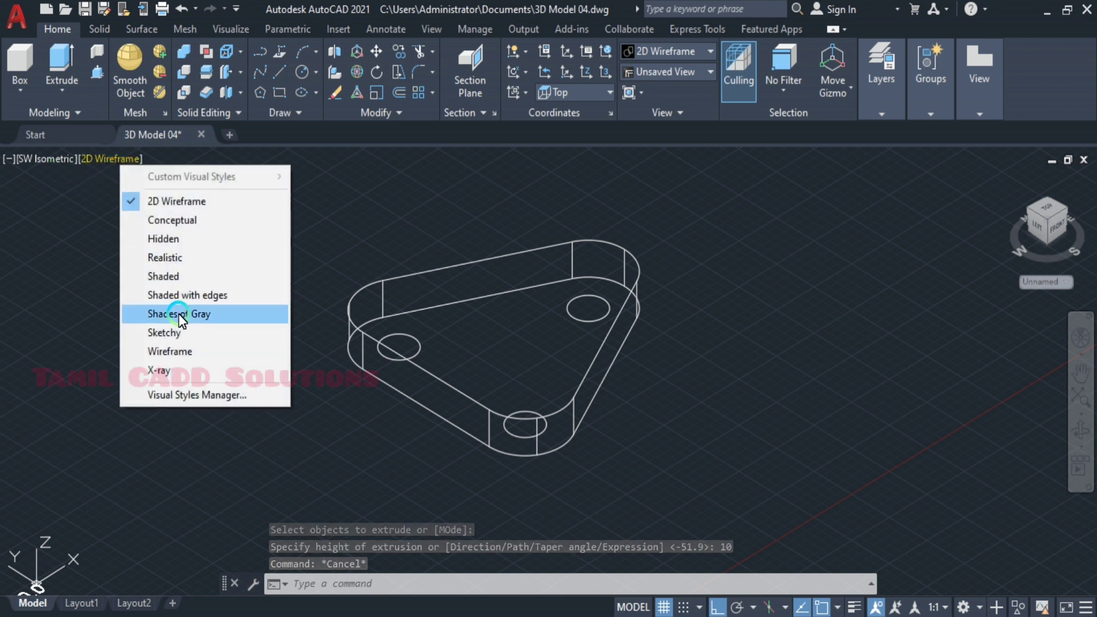
{"action": "left_click", "coordinate": [174, 261]}
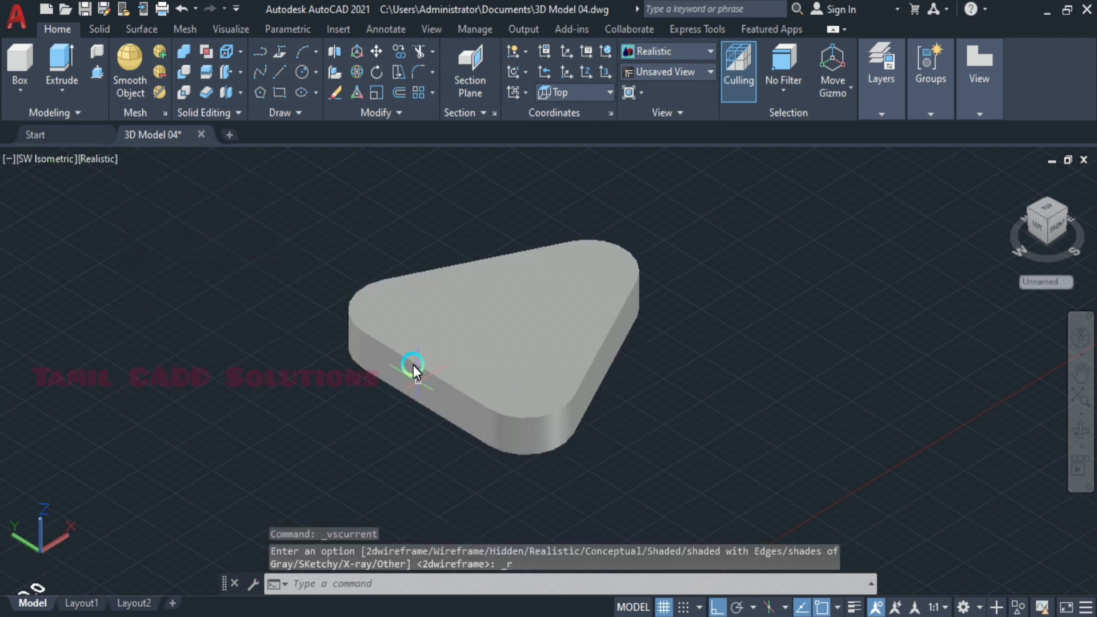
Copy the dimensioned plate sketch up and to the right.
{"action": "scroll", "coordinate": [445, 377], "scroll_direction": "down", "scroll_amount": 2}
{"action": "middle_click_drag", "start_coordinate": [445, 382], "coordinate": [487, 284]}
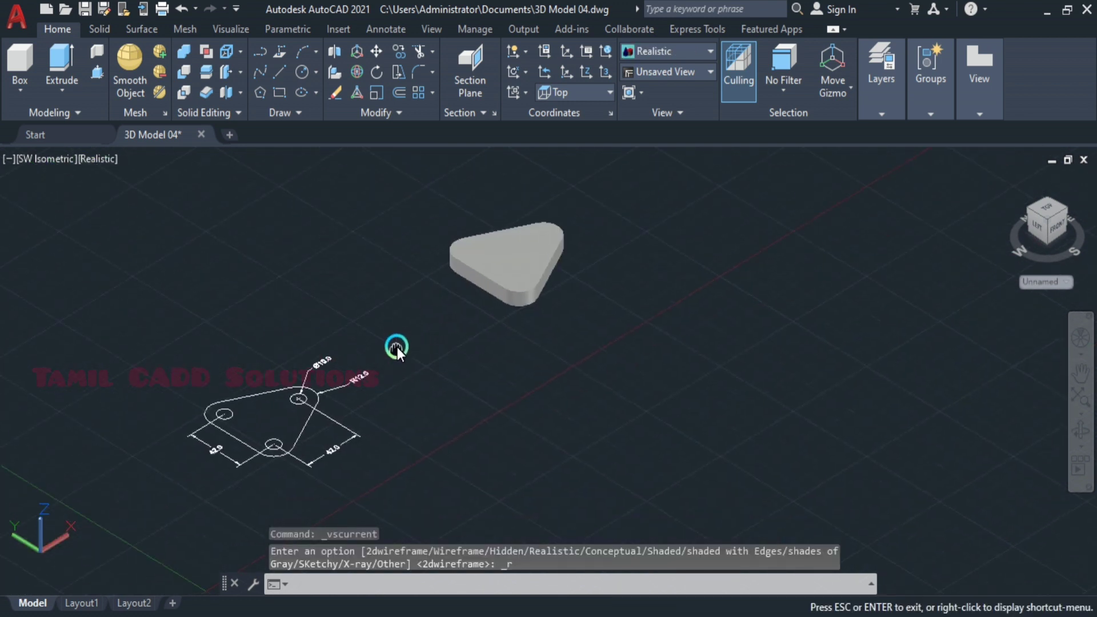
{"action": "left_click", "coordinate": [150, 367]}
{"action": "left_click", "coordinate": [415, 499]}
{"action": "type", "text": "V"}
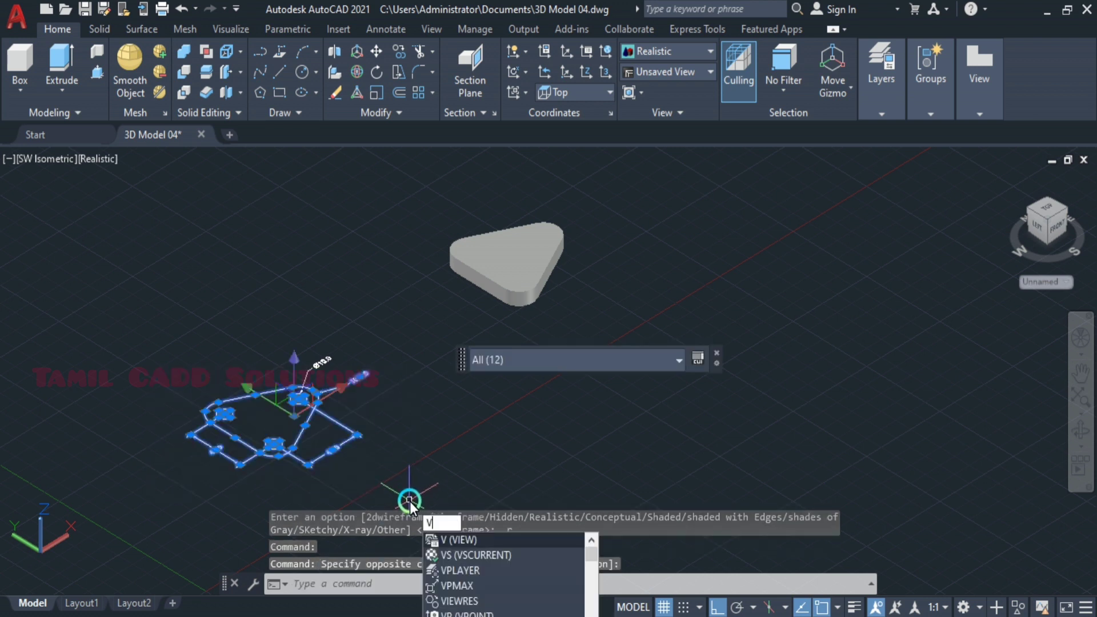
{"action": "key", "text": "Escape"}
{"action": "left_click", "coordinate": [91, 307]}
{"action": "left_click", "coordinate": [394, 482]}
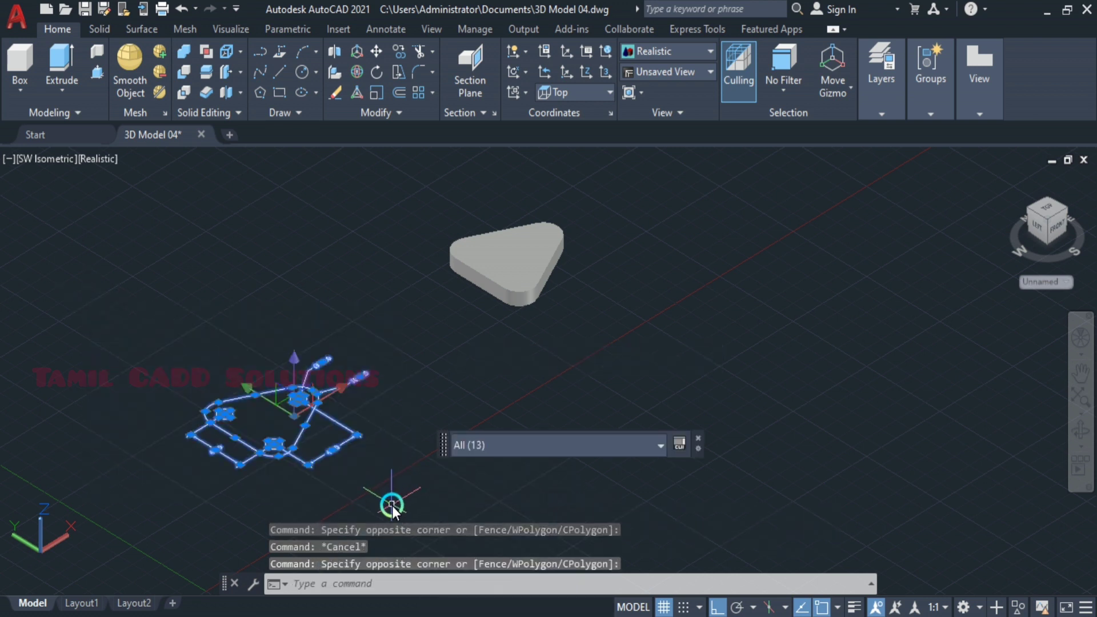
{"action": "type", "text": "co"}
{"action": "key", "text": "Return"}
{"action": "left_click", "coordinate": [412, 467]}
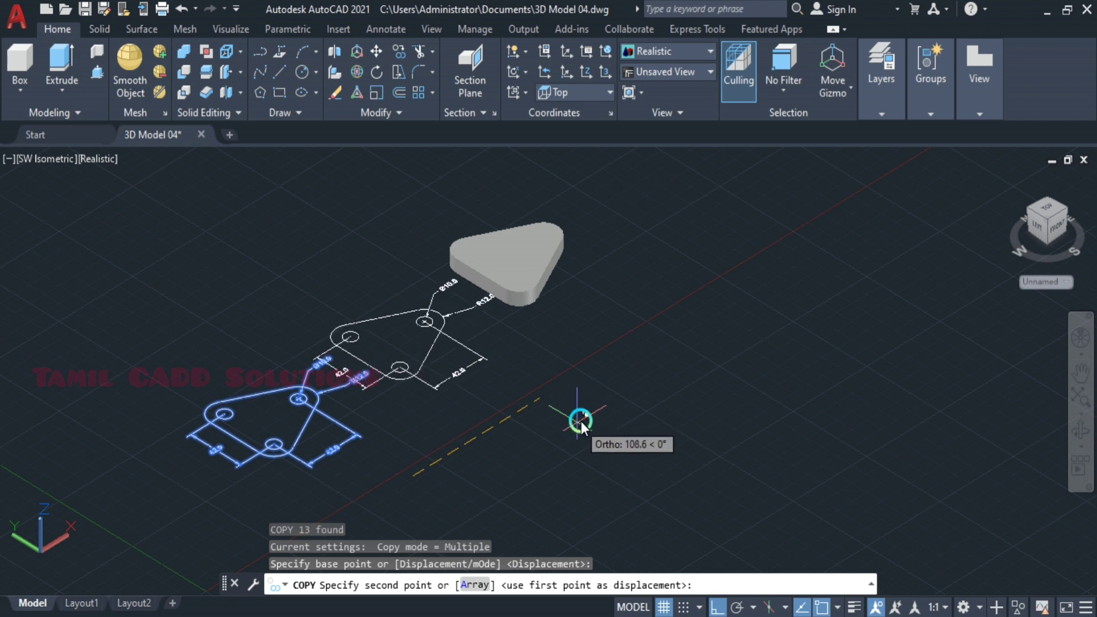
{"action": "left_click", "coordinate": [577, 412]}
{"action": "key", "text": "Escape"}
Delete the two 42.0, radius and diameter dimensions from the copy.
{"action": "scroll", "coordinate": [575, 412], "scroll_direction": "up", "scroll_amount": 2}
{"action": "left_click", "coordinate": [520, 389]}
{"action": "left_click", "coordinate": [491, 378]}
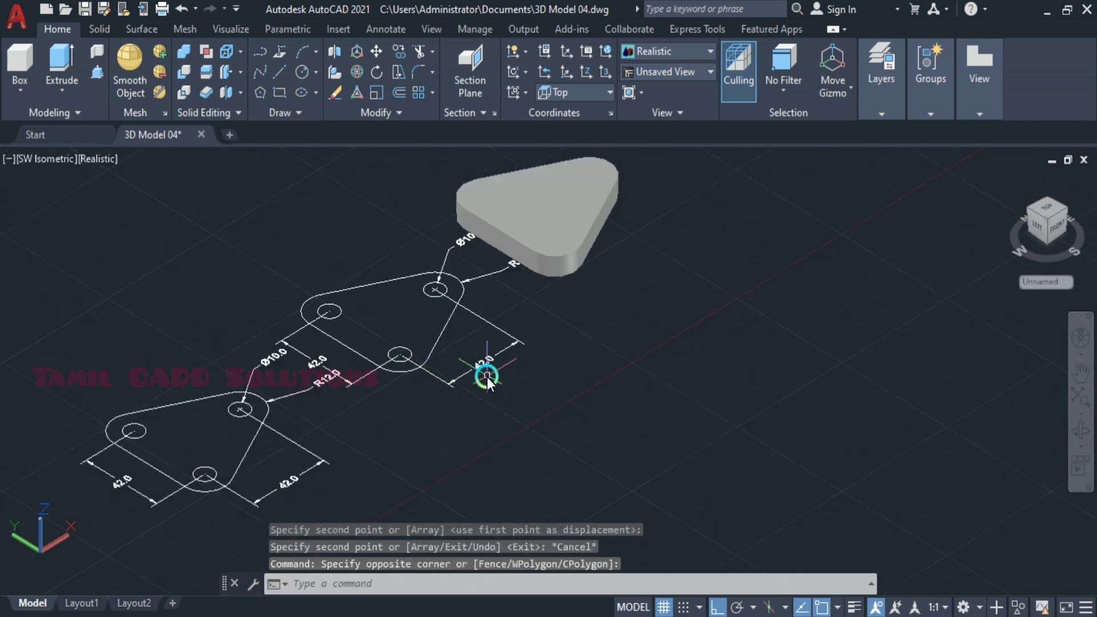
{"action": "left_click", "coordinate": [436, 376]}
{"action": "key", "text": "Delete"}
{"action": "left_click", "coordinate": [345, 380]}
{"action": "key", "text": "Delete"}
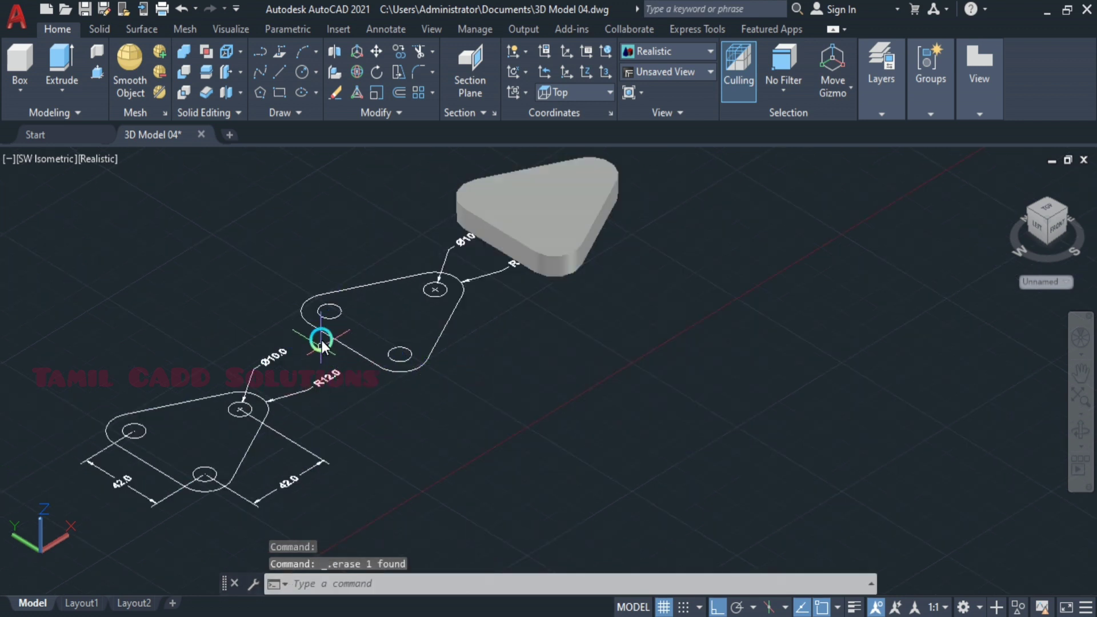
{"action": "left_click", "coordinate": [493, 273]}
{"action": "key", "text": "Delete"}
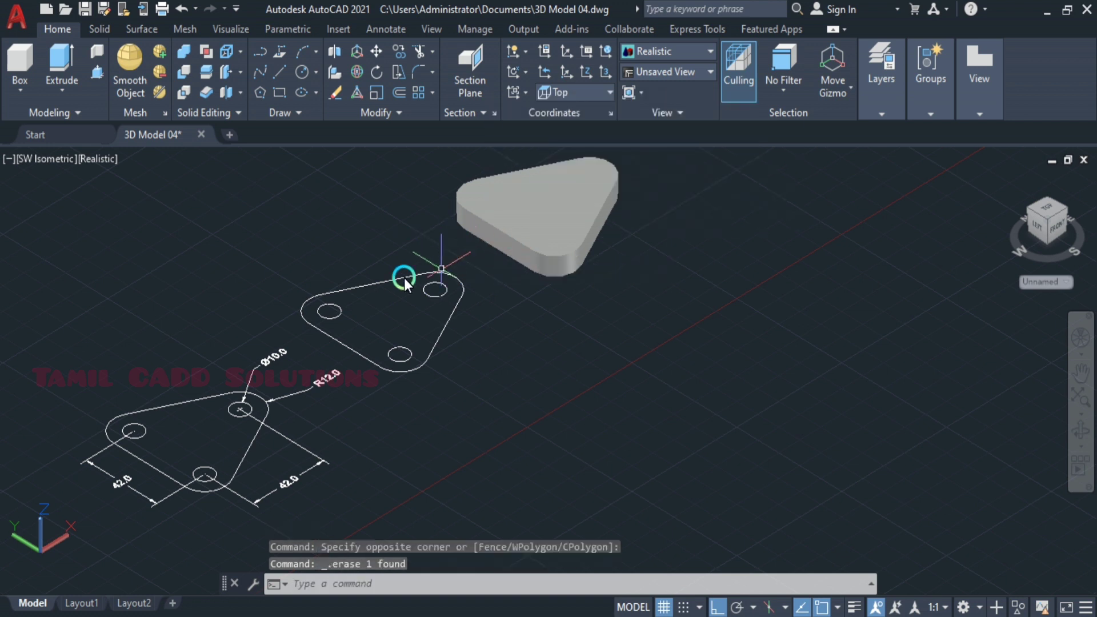
Join the copied outline into one polyline.
{"action": "left_click", "coordinate": [262, 265]}
{"action": "left_click", "coordinate": [545, 388]}
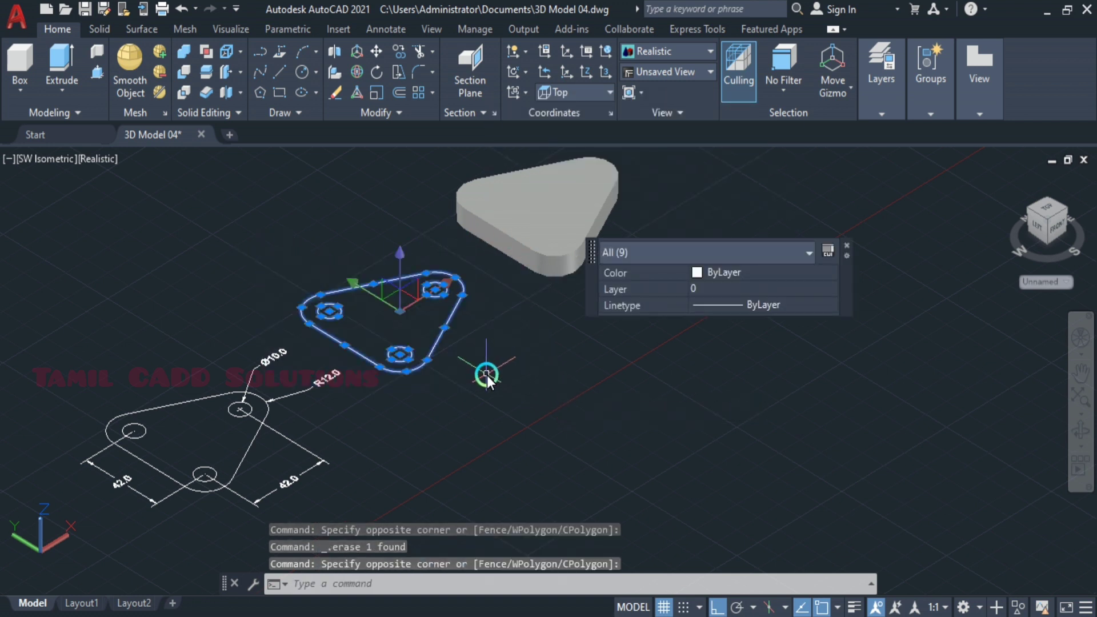
{"action": "type", "text": "j"}
{"action": "key", "text": "Return"}
{"action": "scroll", "coordinate": [385, 356], "scroll_direction": "up", "scroll_amount": 2}
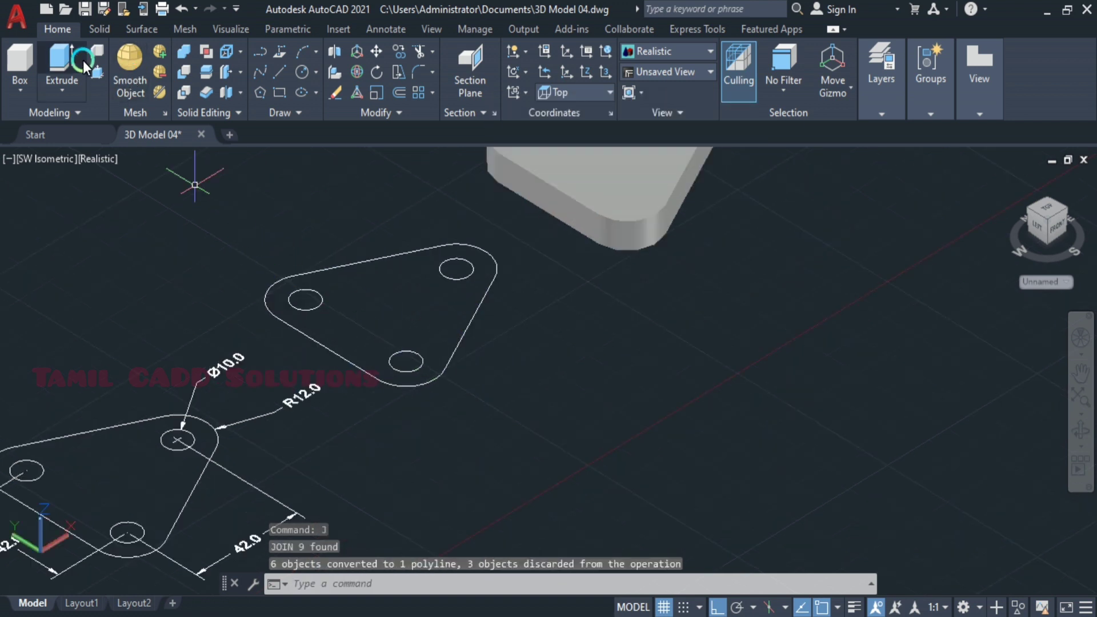
Press-pull the copied triangle area 10 units into a holed solid and pan to show both plates.
{"action": "left_click", "coordinate": [95, 75]}
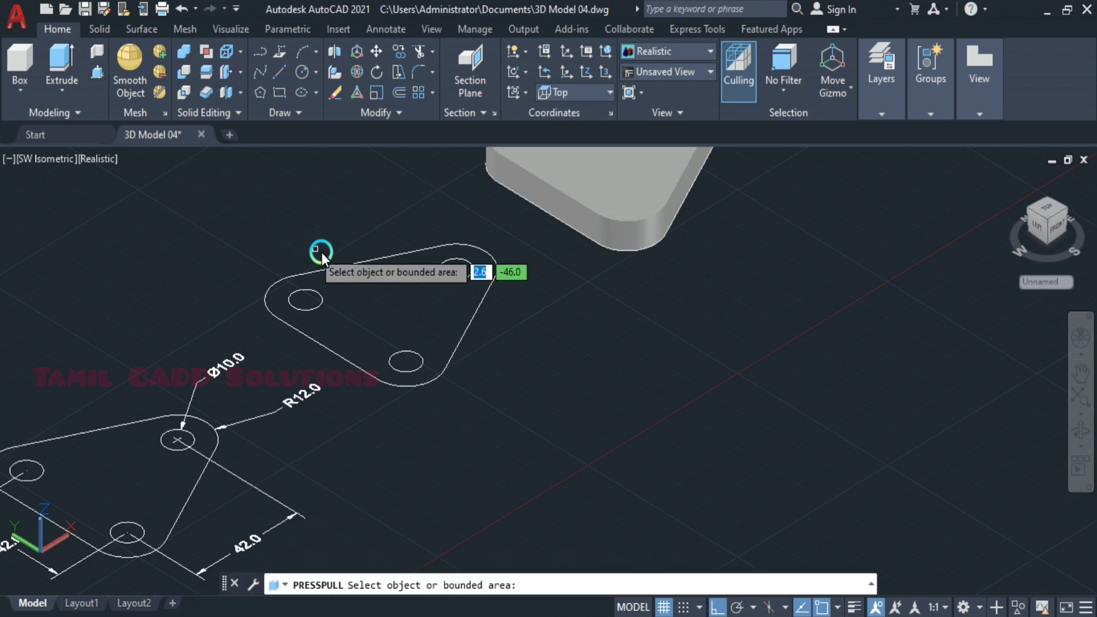
{"action": "left_click", "coordinate": [379, 297]}
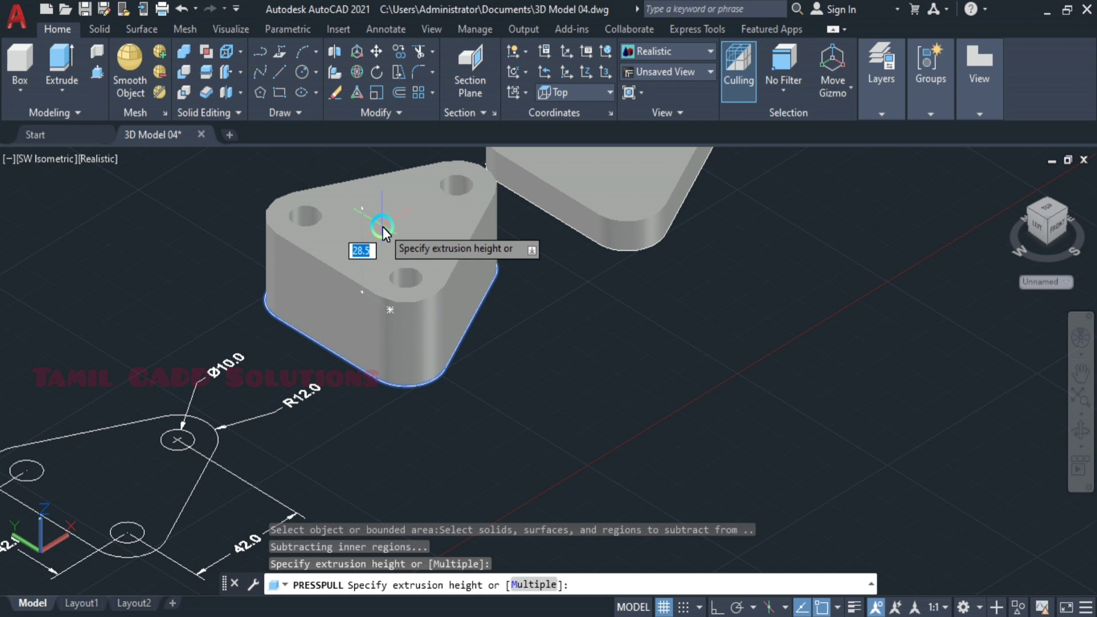
{"action": "type", "text": "10"}
{"action": "key", "text": "Return"}
{"action": "key", "text": "Return"}
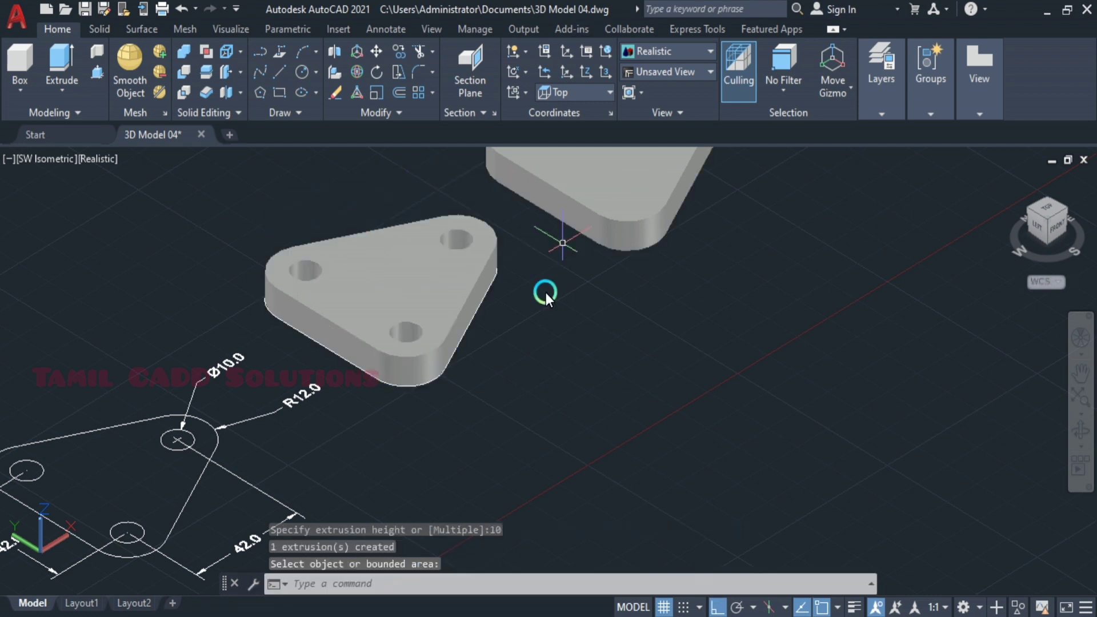
{"action": "middle_click_drag", "start_coordinate": [469, 291], "coordinate": [465, 326]}
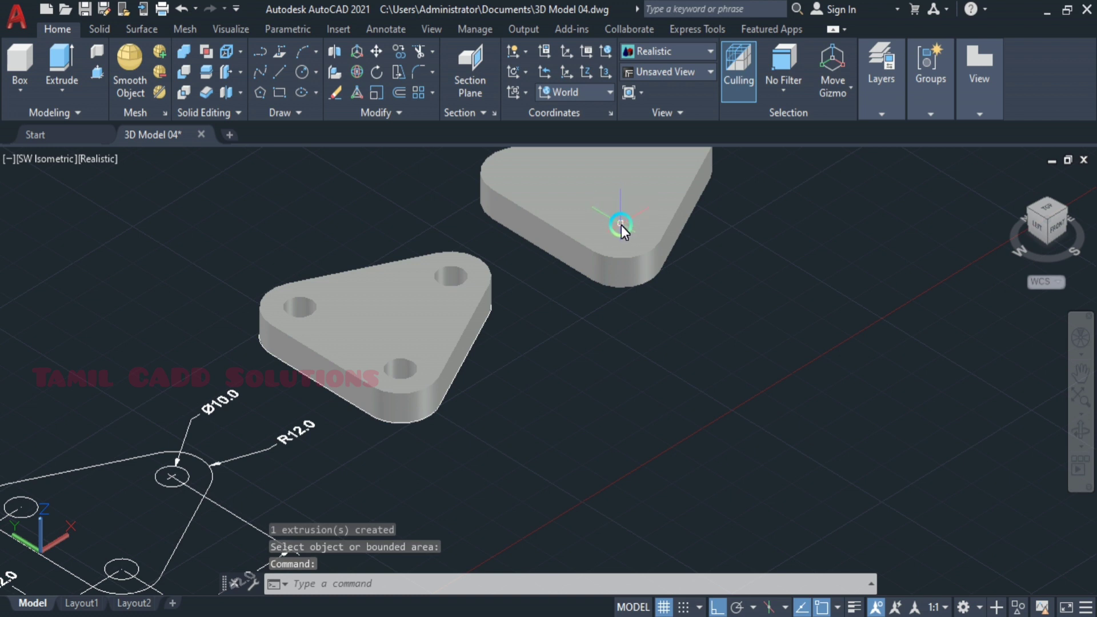
{"action": "middle_click_drag", "start_coordinate": [621, 226], "coordinate": [652, 296]}
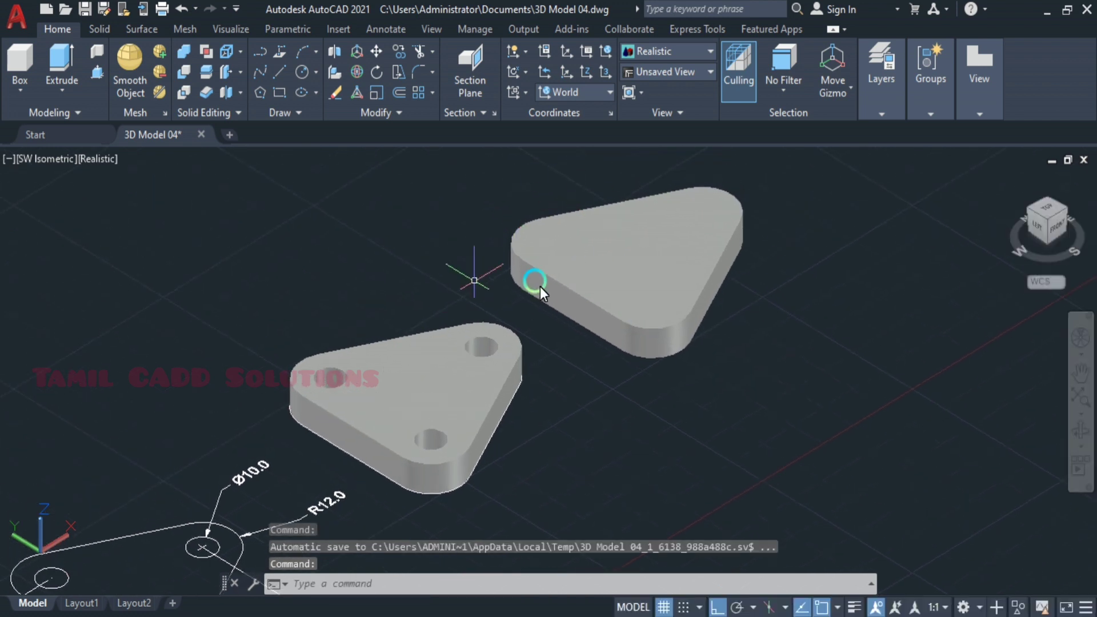
{"action": "left_click", "coordinate": [628, 287]}
{"action": "key", "text": "Delete"}
{"action": "left_click", "coordinate": [521, 214]}
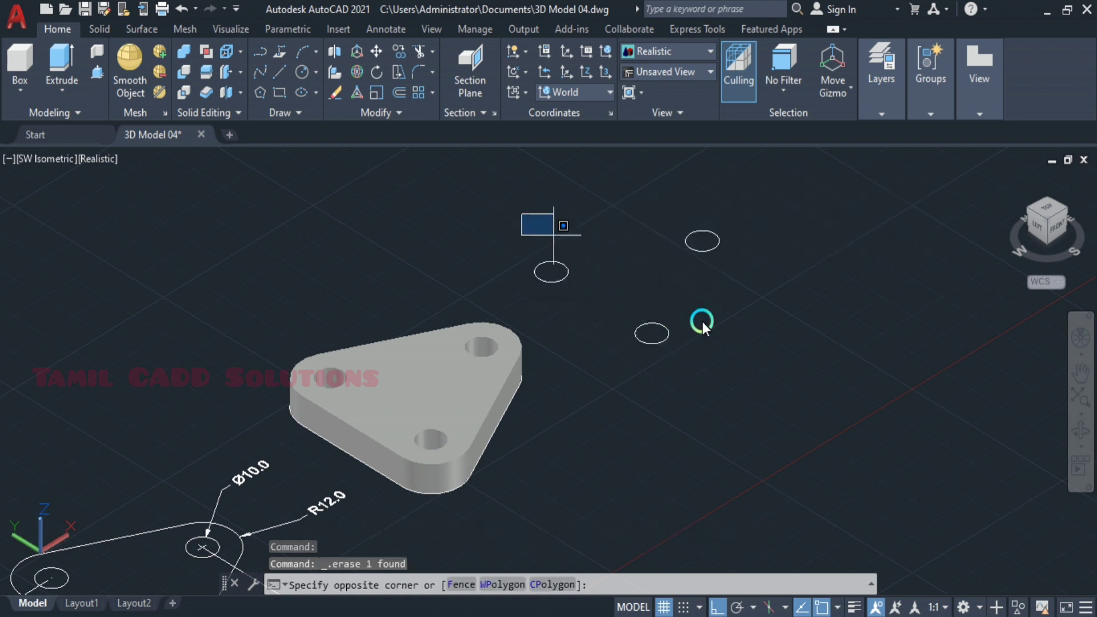
{"action": "left_click", "coordinate": [767, 374]}
{"action": "key", "text": "Delete"}
{"action": "middle_click_drag", "start_coordinate": [632, 441], "coordinate": [683, 367]}
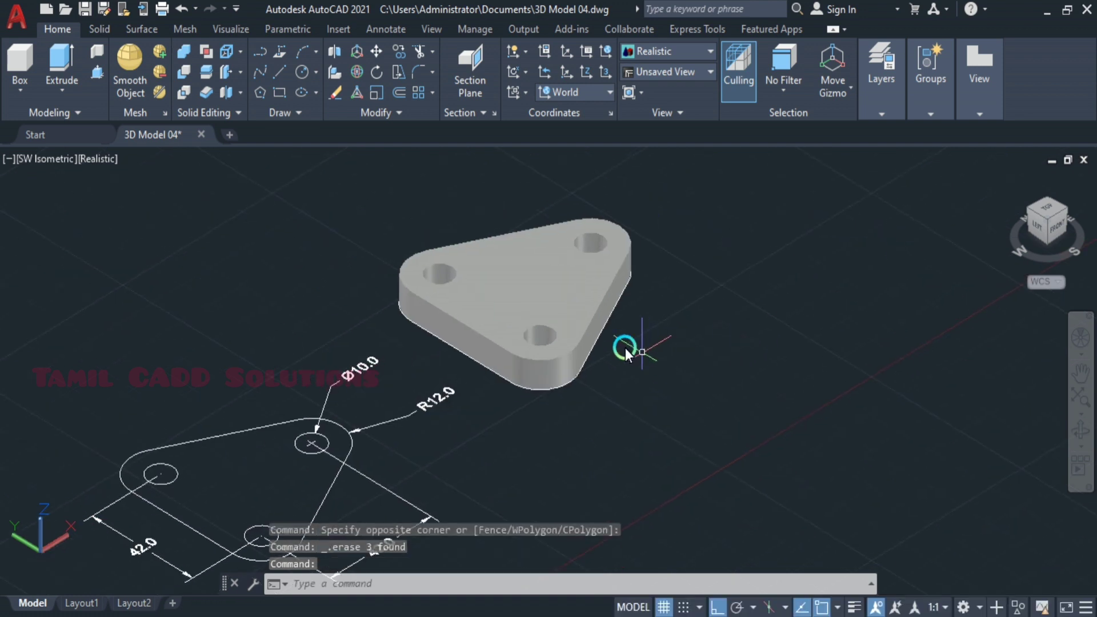
{"action": "left_click", "coordinate": [561, 281]}
{"action": "type", "text": "m"}
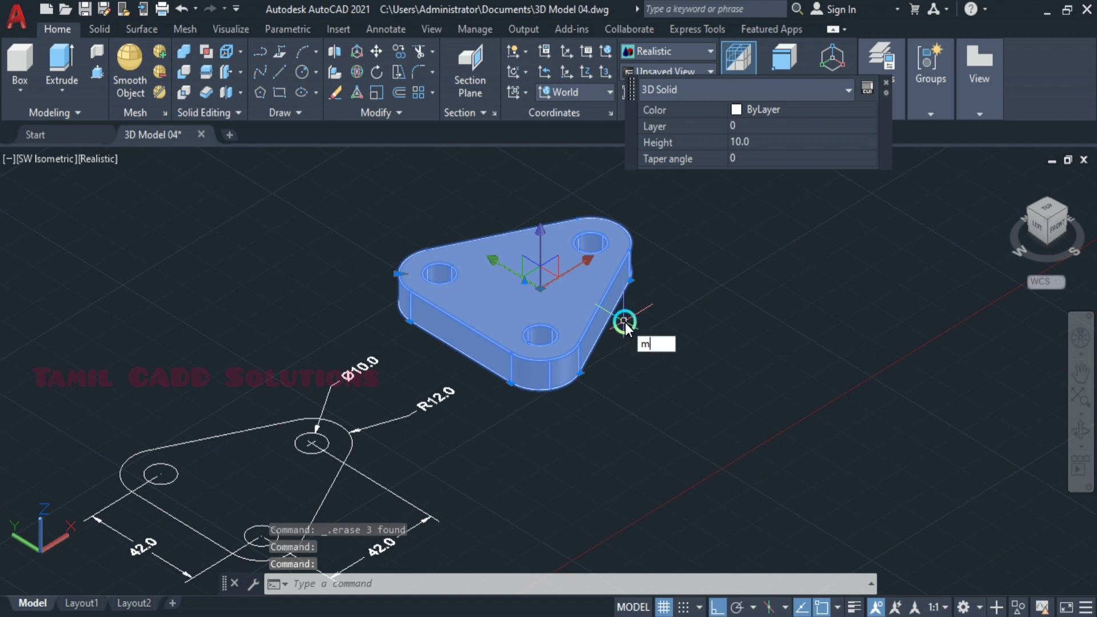
{"action": "key", "text": "Return"}
{"action": "left_click", "coordinate": [631, 385]}
{"action": "middle_click_drag", "start_coordinate": [762, 364], "coordinate": [591, 577]}
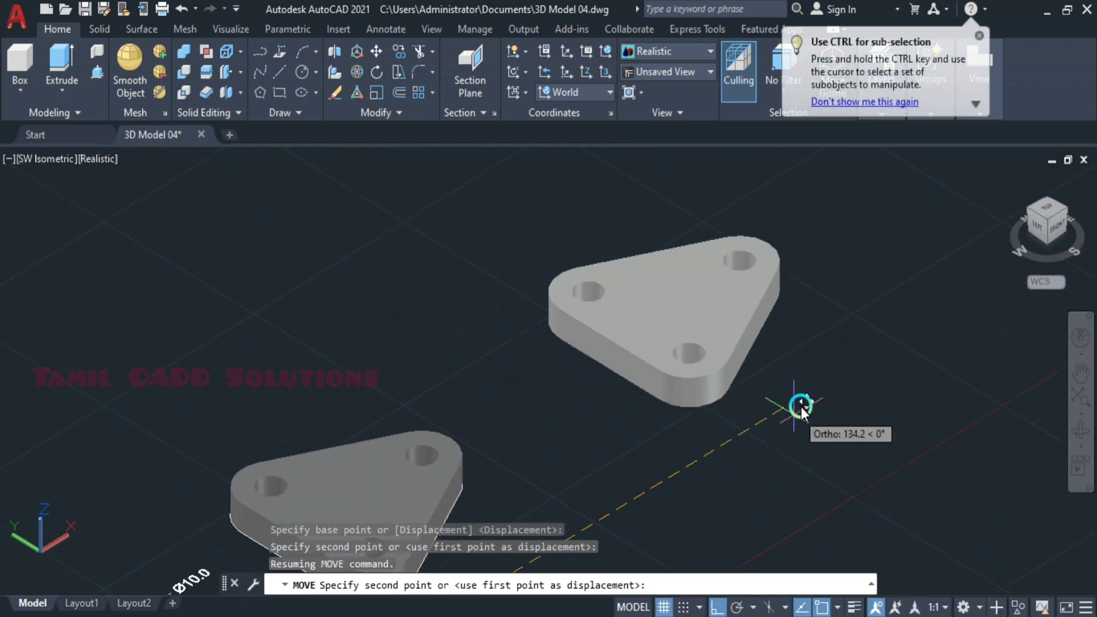
{"action": "key", "text": "Escape"}
{"action": "mouse_move", "coordinate": [475, 427]}
{"action": "middle_mouse_down"}
{"action": "mouse_move", "coordinate": [542, 410]}
{"action": "mouse_move", "coordinate": [530, 419]}
{"action": "middle_mouse_up"}
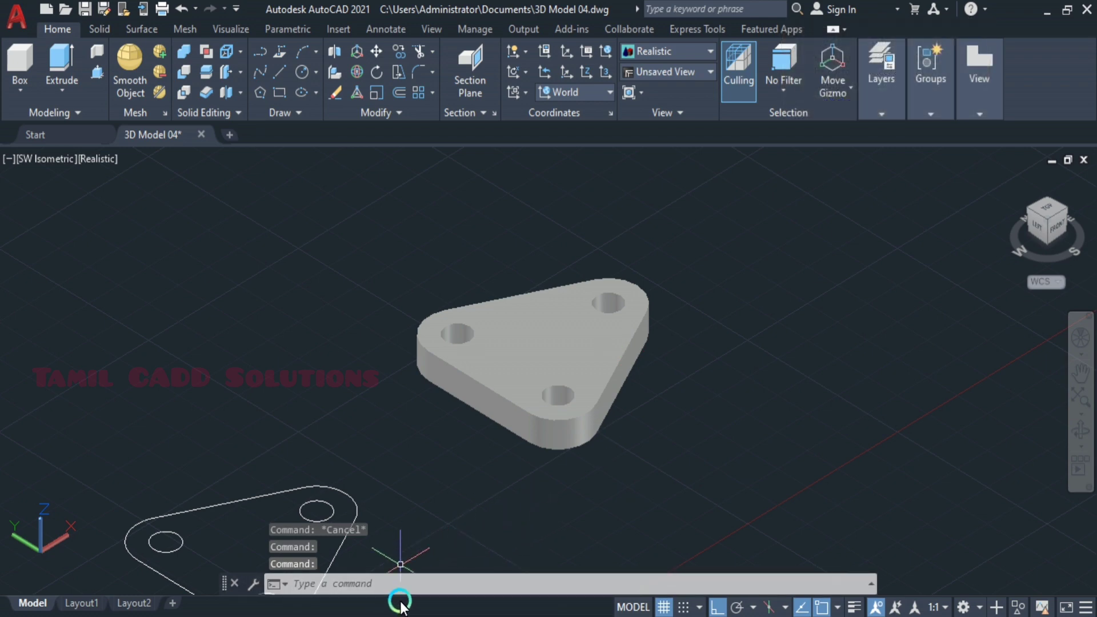
{"action": "key", "text": "alt+Tab"}
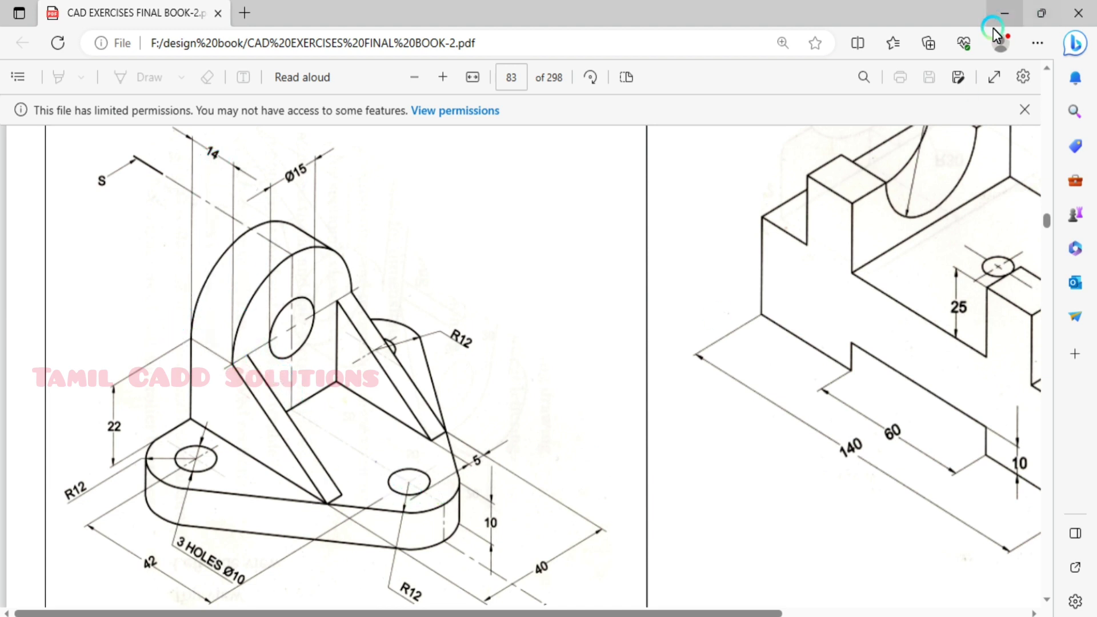
{"action": "left_click", "coordinate": [1005, 13]}
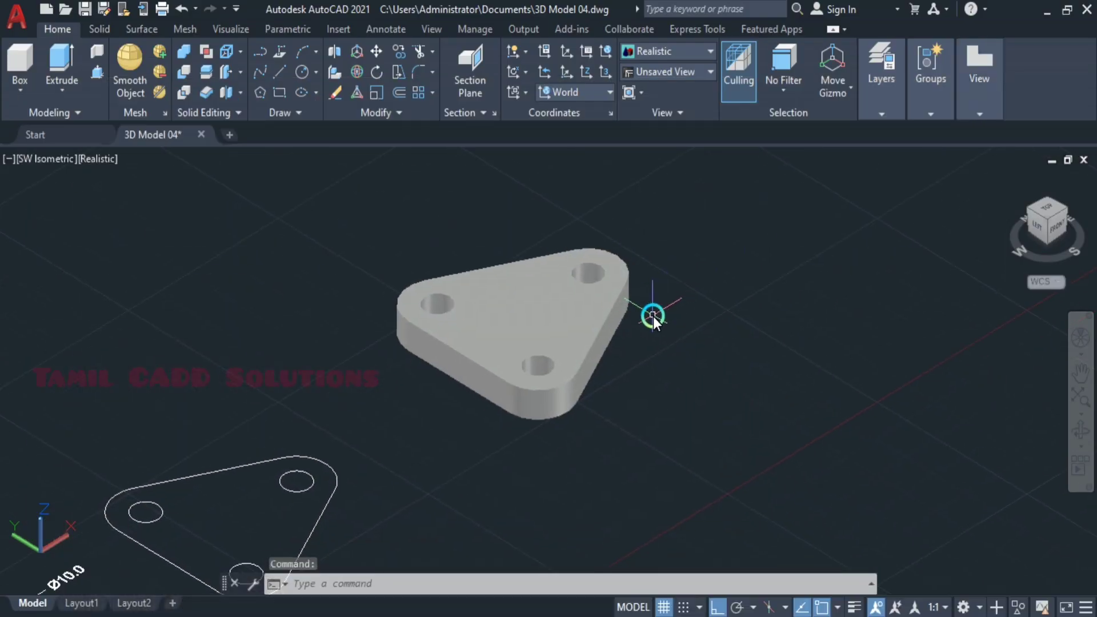
Switch to Front, then to the Left view, and pan the edge-on plate down-left.
{"action": "left_click", "coordinate": [61, 160]}
{"action": "left_click", "coordinate": [99, 278]}
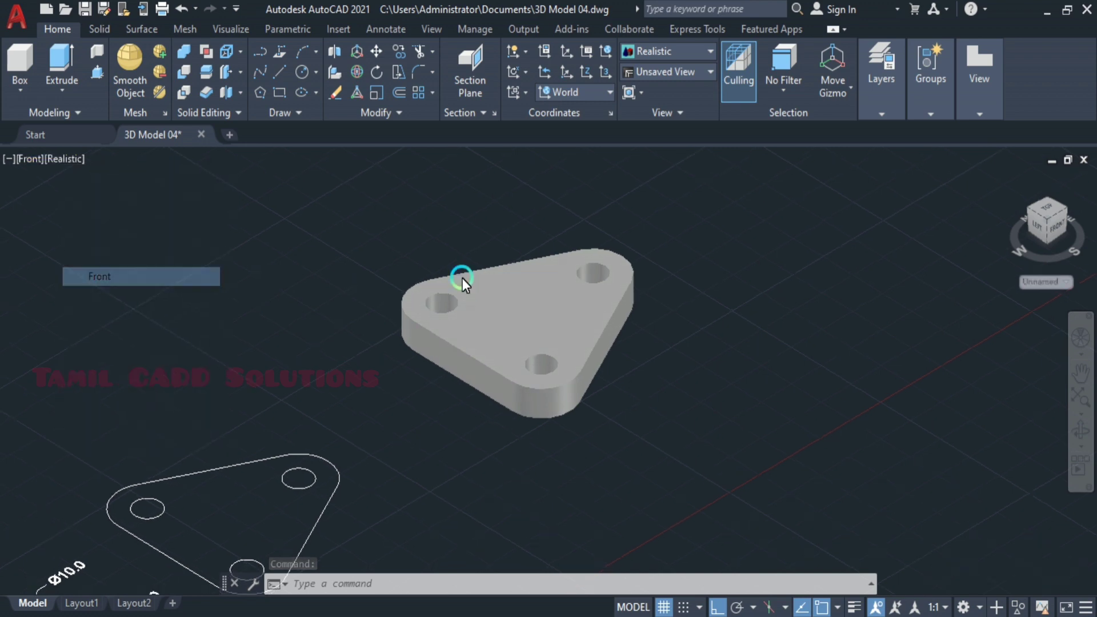
{"action": "middle_click_drag", "start_coordinate": [776, 280], "coordinate": [508, 358]}
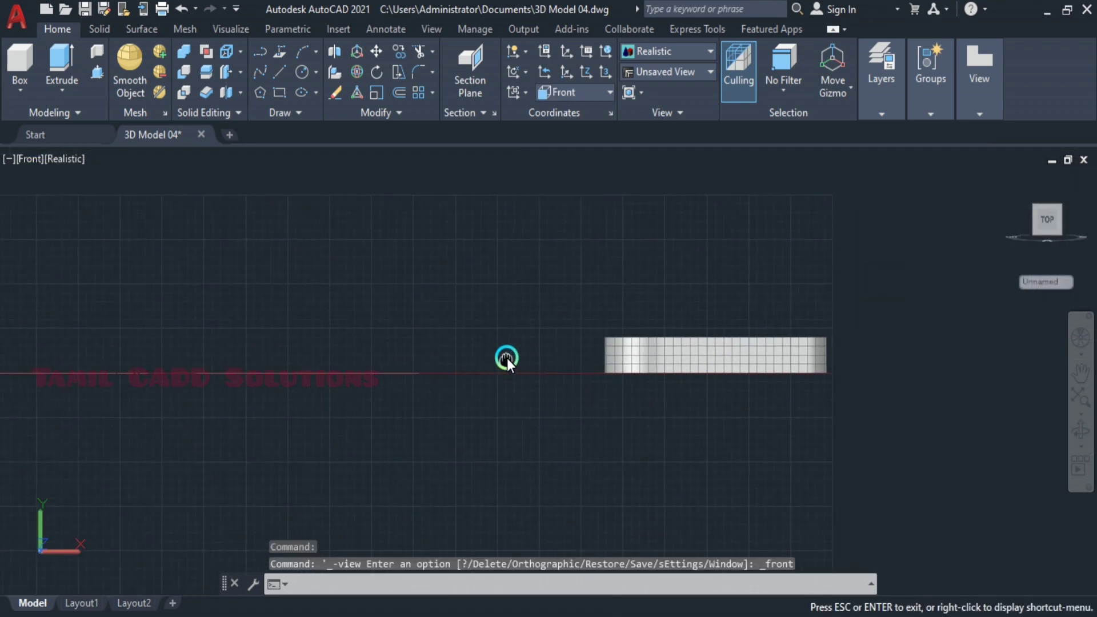
{"action": "key", "text": "Escape"}
{"action": "left_click", "coordinate": [30, 159]}
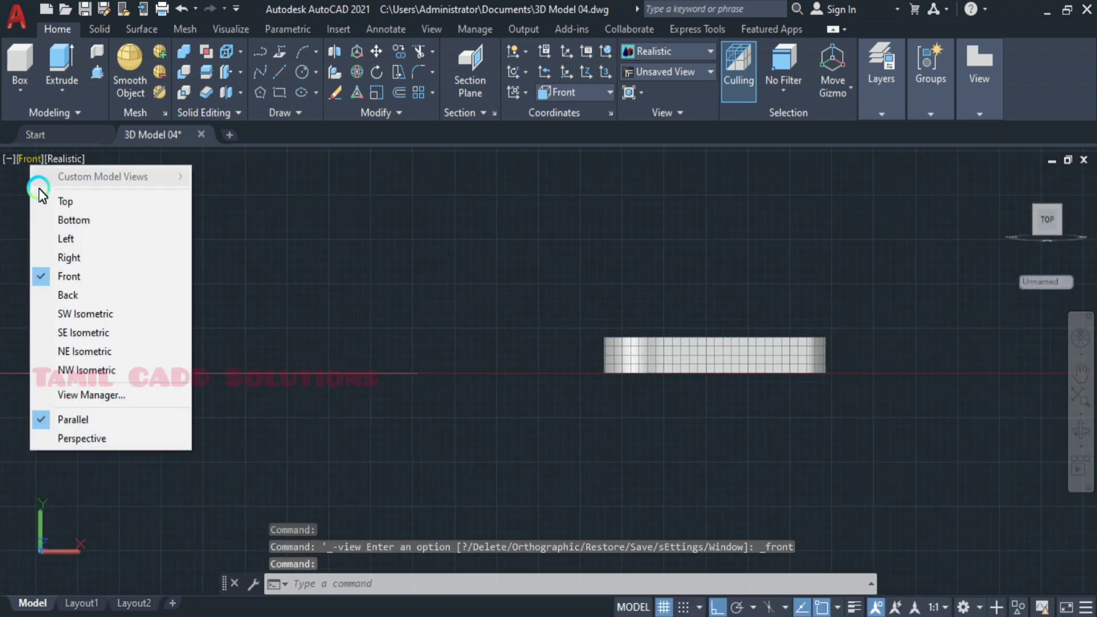
{"action": "left_click", "coordinate": [72, 239]}
{"action": "middle_click_drag", "start_coordinate": [247, 265], "coordinate": [513, 425]}
{"action": "key", "text": "Escape"}
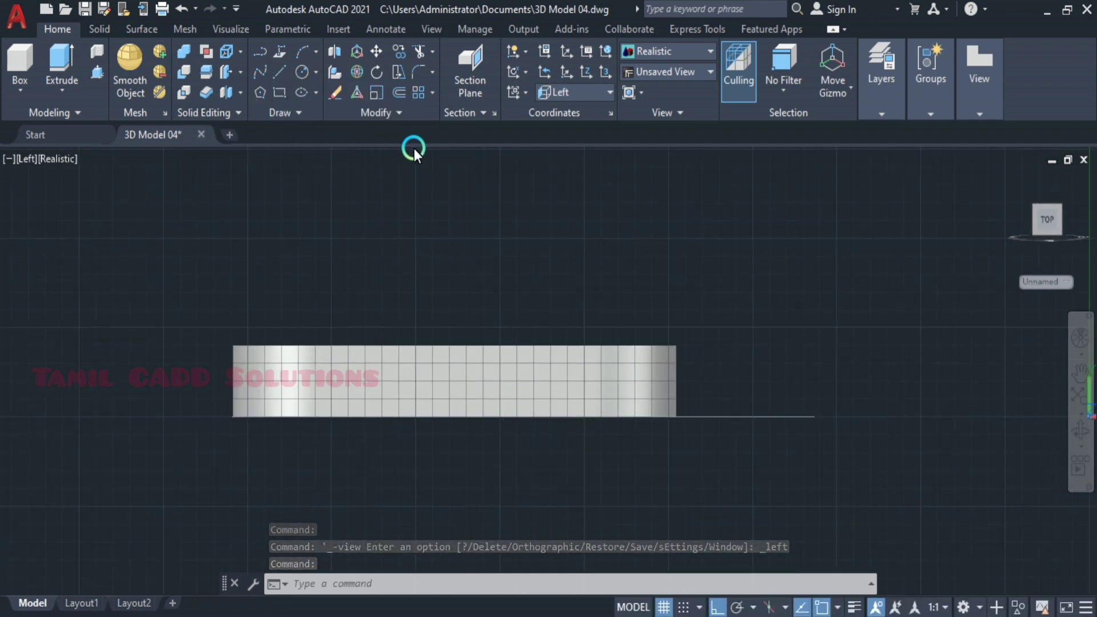
{"action": "middle_click_drag", "start_coordinate": [414, 148], "coordinate": [335, 256]}
{"action": "key", "text": "Escape"}
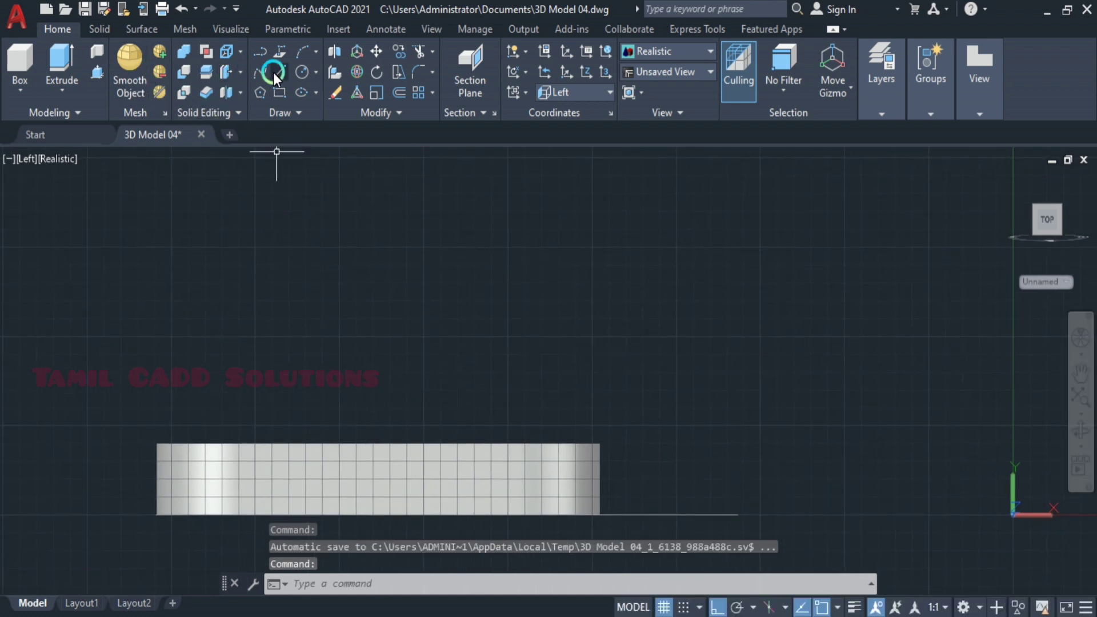
Draw a closed 40-wide, 22-high line rectangle above the edge-on plate.
{"action": "left_click", "coordinate": [275, 71]}
{"action": "left_click", "coordinate": [389, 337]}
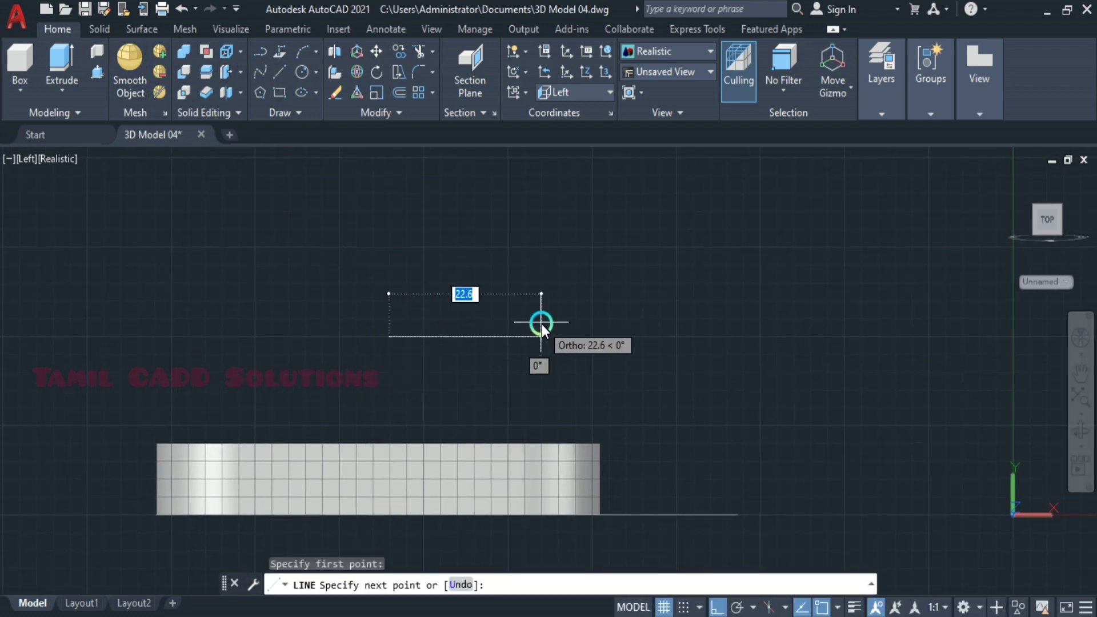
{"action": "type", "text": "4"}
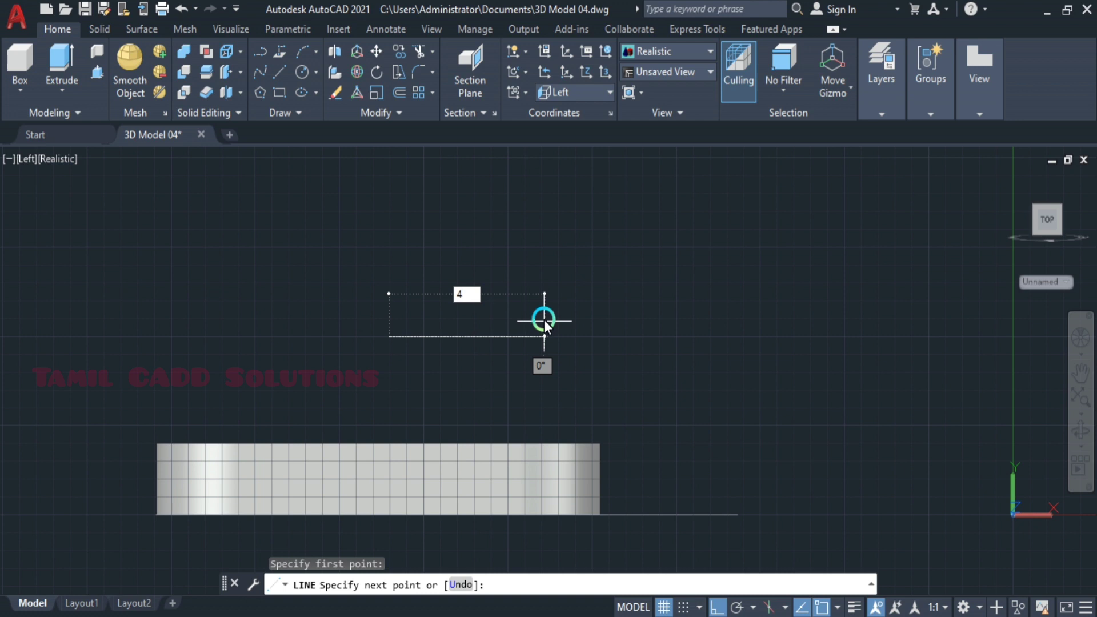
{"action": "type", "text": "0"}
{"action": "key", "text": "Return"}
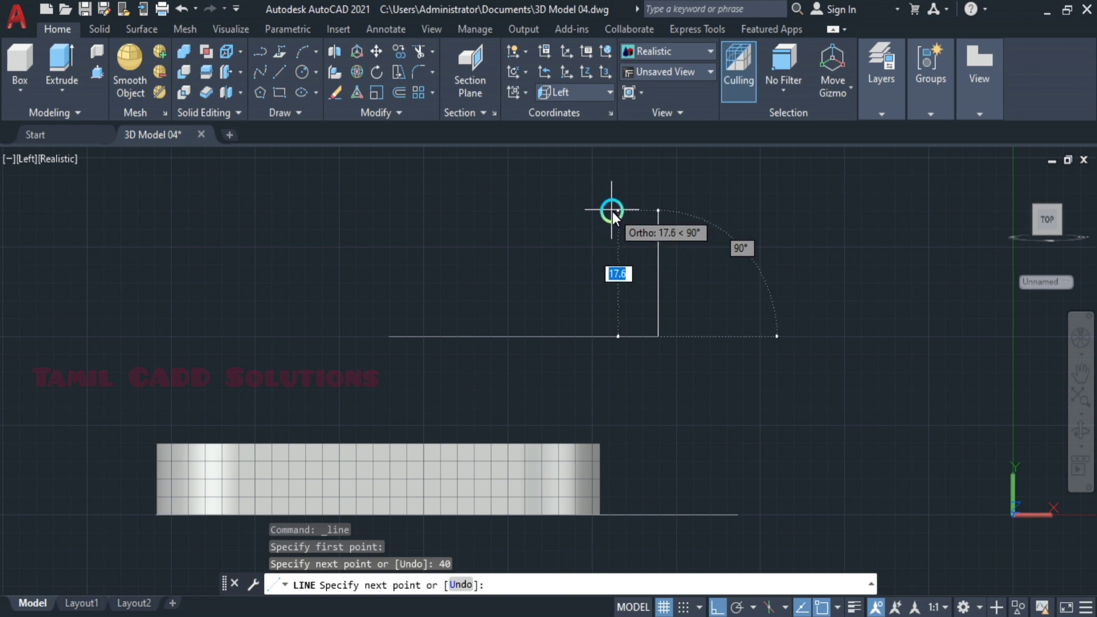
{"action": "type", "text": "22"}
{"action": "key", "text": "Return"}
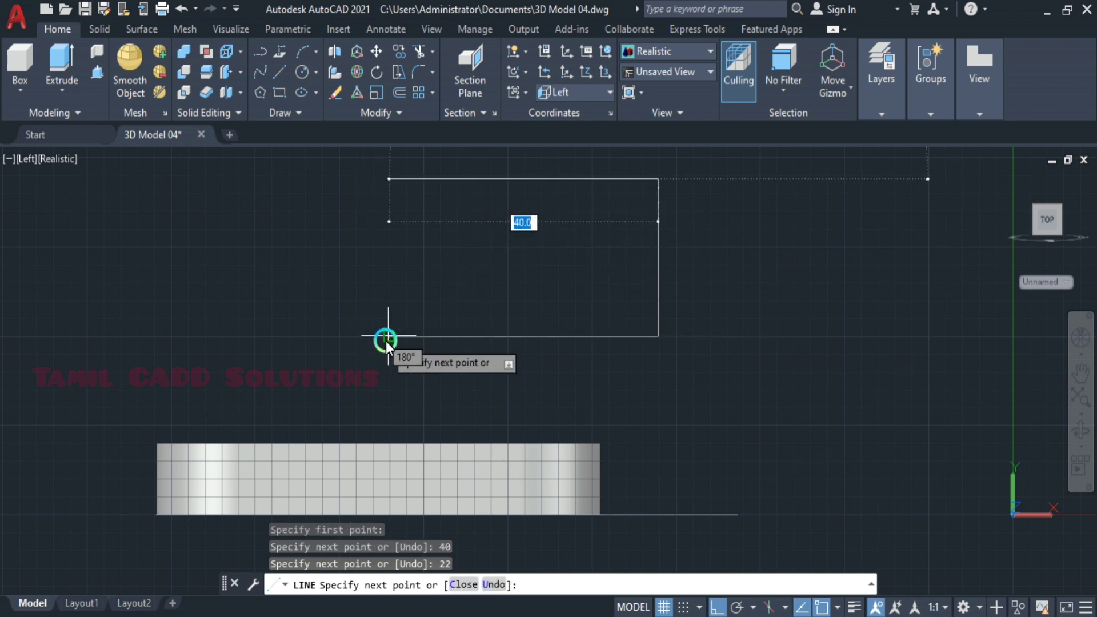
{"action": "left_click", "coordinate": [389, 337]}
{"action": "left_click", "coordinate": [390, 337]}
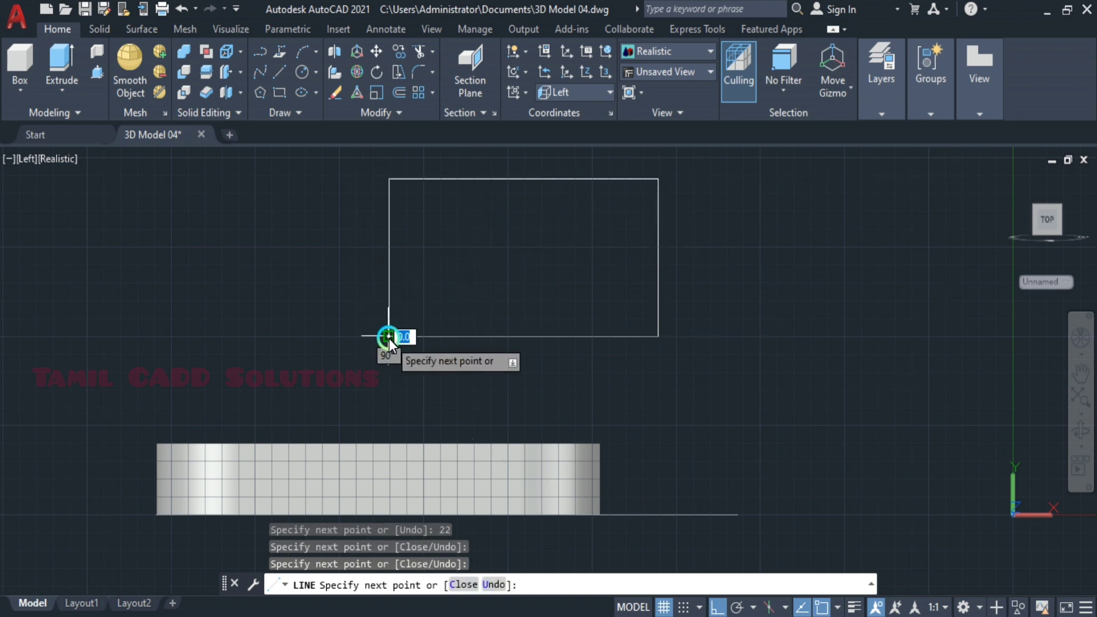
{"action": "key", "text": "Escape"}
{"action": "key", "text": "Escape"}
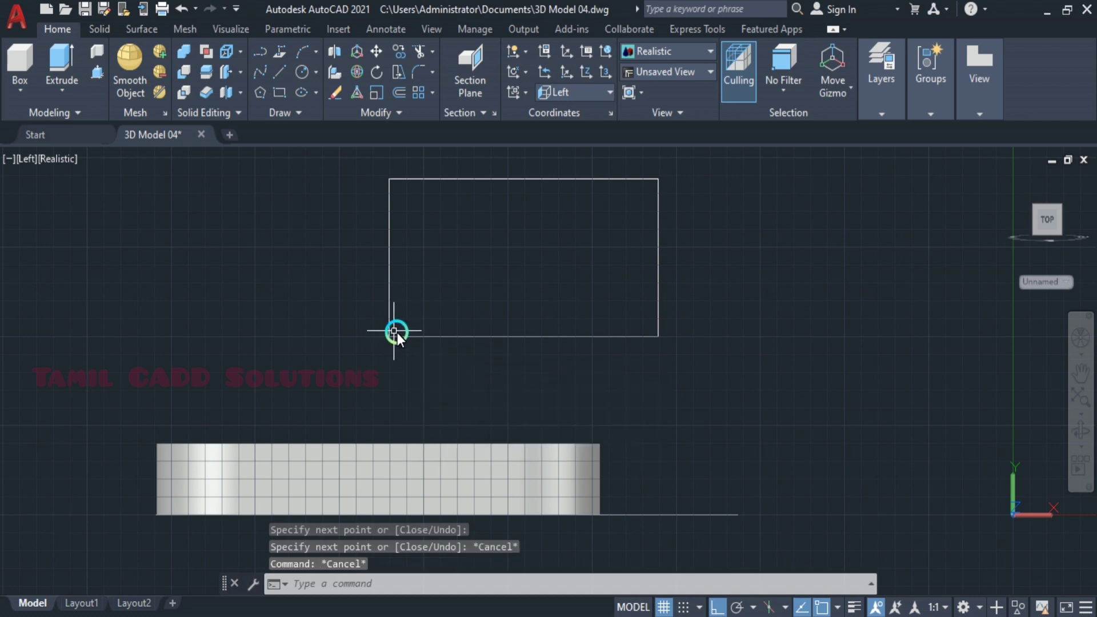
Draw a circle centred on the rectangle's top-edge midpoint, reaching its top corner.
{"action": "type", "text": "c"}
{"action": "key", "text": "Return"}
{"action": "left_click", "coordinate": [523, 179]}
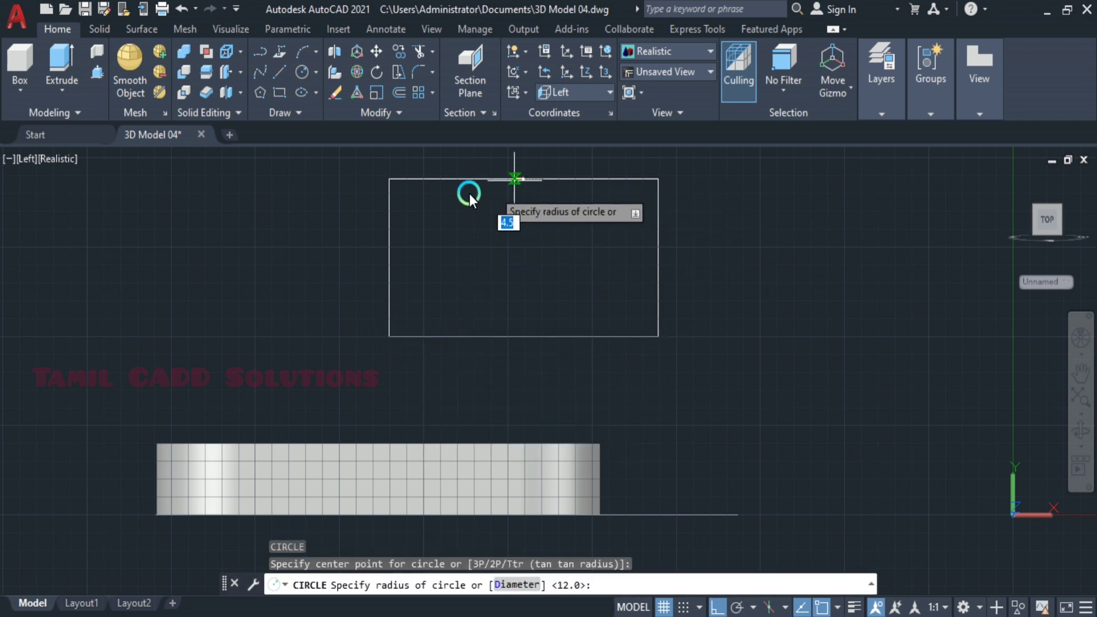
{"action": "left_click", "coordinate": [393, 184]}
{"action": "middle_click_drag", "start_coordinate": [487, 240], "coordinate": [510, 334]}
Add a concentric diameter-15 hole circle at the same centre.
{"action": "key", "text": "Return"}
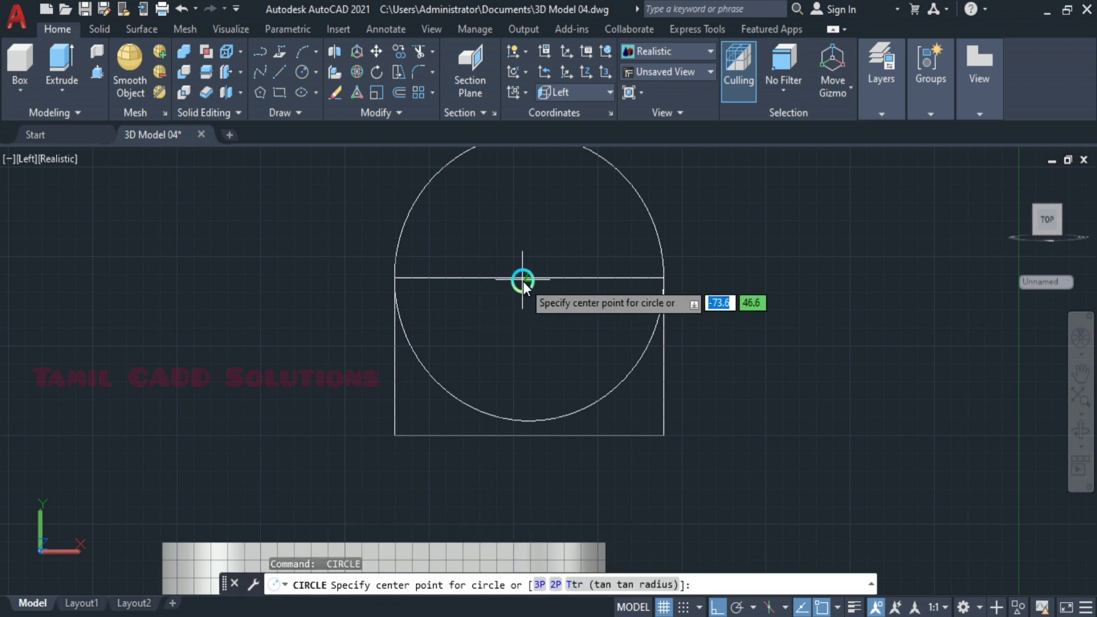
{"action": "left_click", "coordinate": [526, 280]}
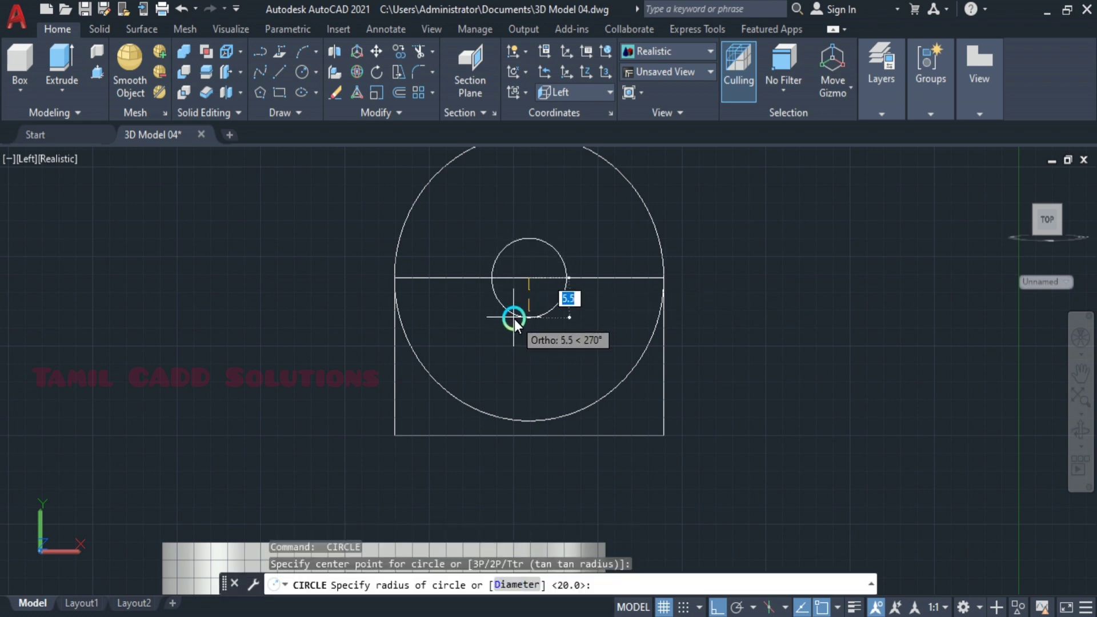
{"action": "type", "text": "d"}
{"action": "key", "text": "Return"}
{"action": "type", "text": "15"}
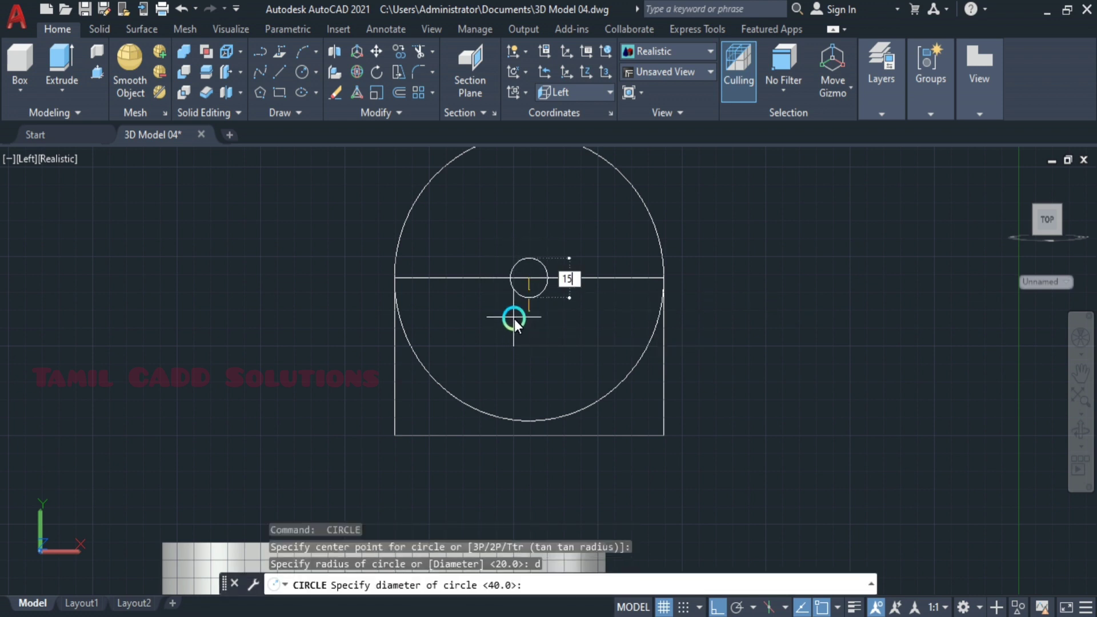
{"action": "key", "text": "Return"}
{"action": "key", "text": "Escape"}
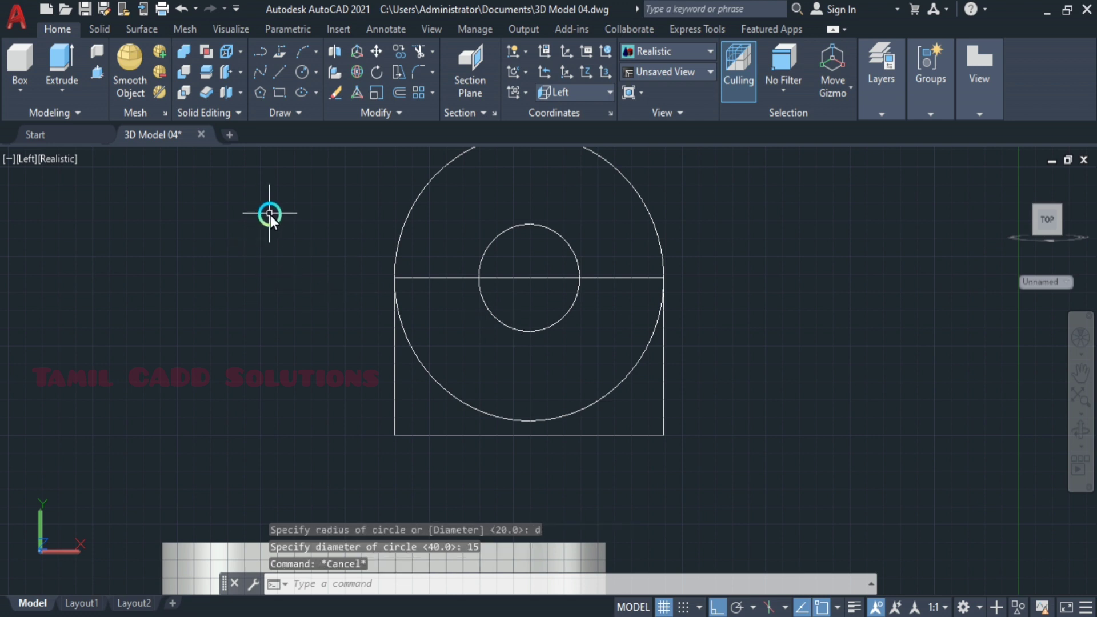
{"action": "type", "text": "tr"}
{"action": "key", "text": "Return"}
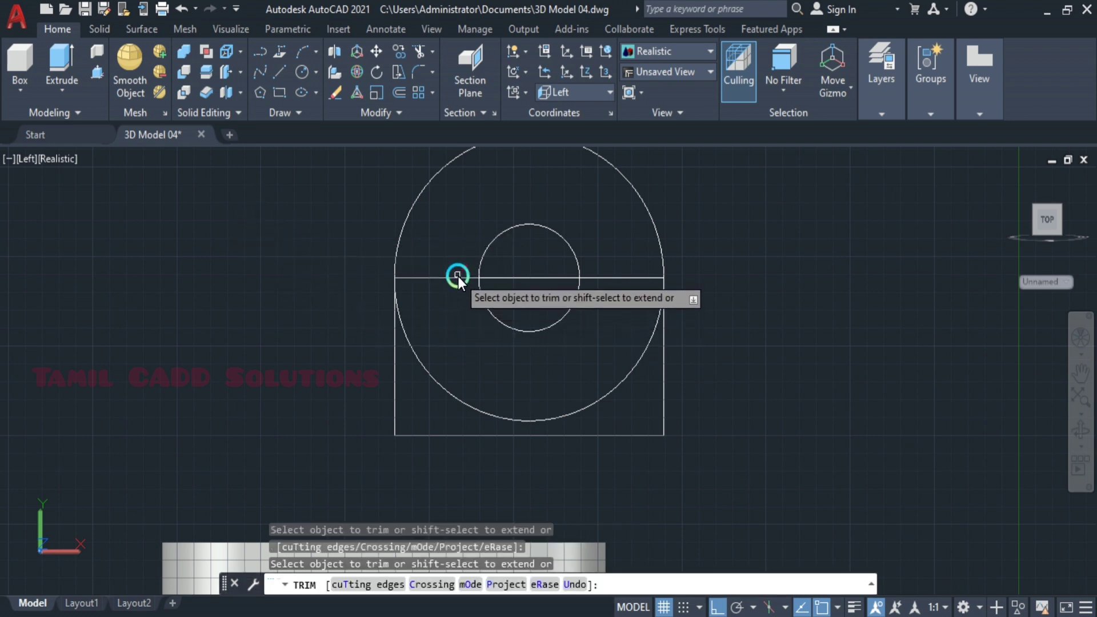
Trim the lower half of the big circle and the horizontal line pieces to leave the arched lug.
{"action": "left_click_drag", "start_coordinate": [458, 277], "coordinate": [451, 297]}
{"action": "left_click_drag", "start_coordinate": [456, 343], "coordinate": [466, 402]}
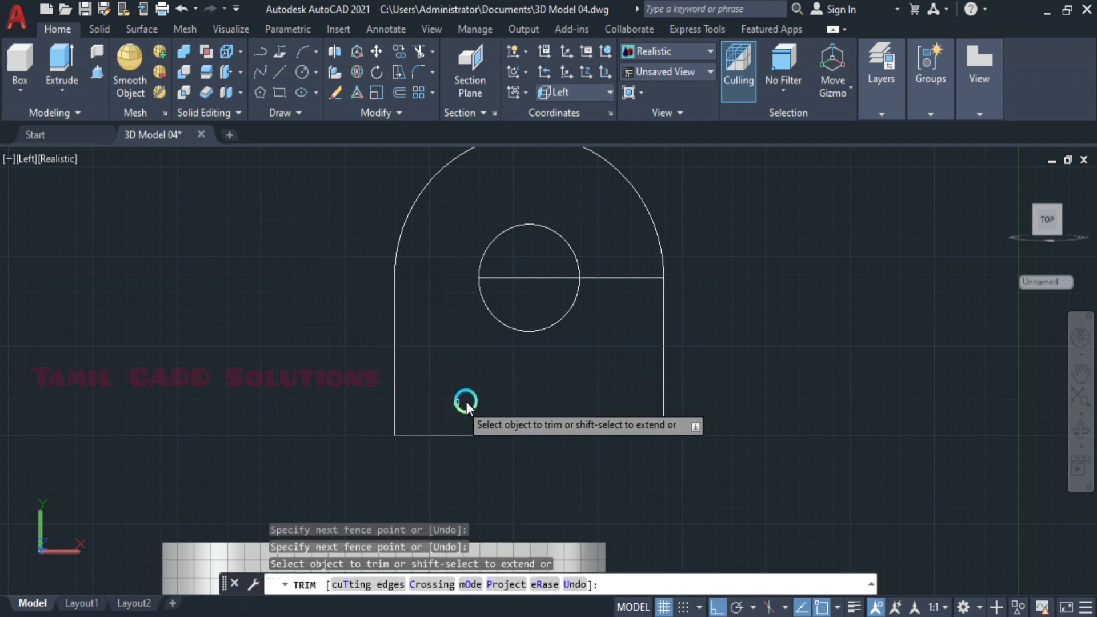
{"action": "left_click", "coordinate": [608, 273]}
{"action": "left_click", "coordinate": [598, 322]}
{"action": "left_click", "coordinate": [543, 279]}
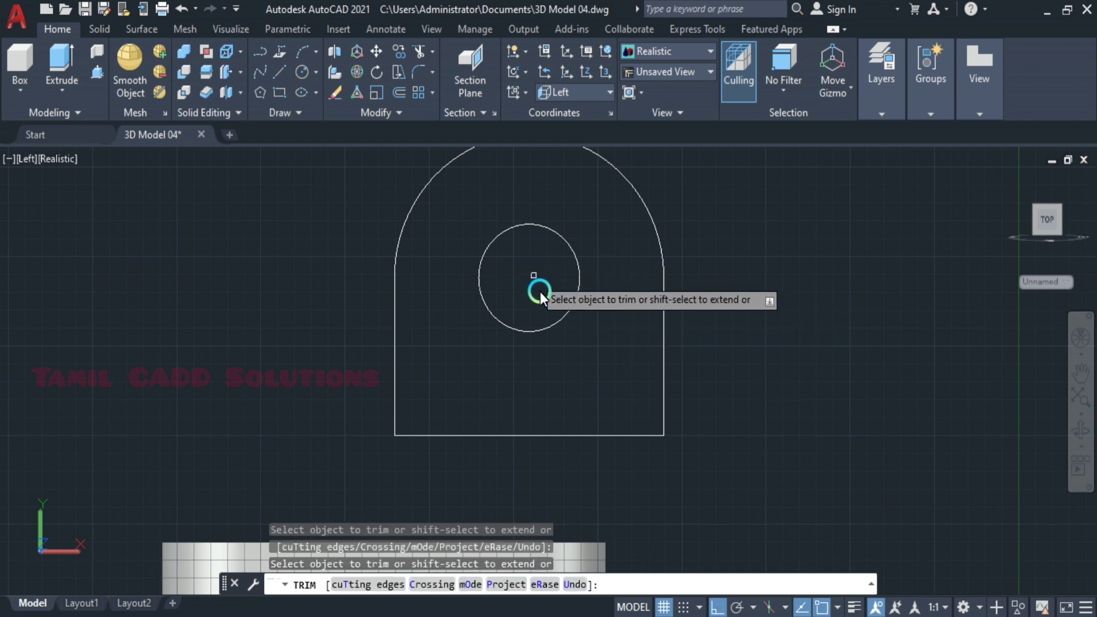
{"action": "scroll", "coordinate": [542, 303], "scroll_direction": "down", "scroll_amount": 2}
{"action": "key", "text": "Escape"}
Window-select the lug outline and JOIN its edges into one polyline.
{"action": "left_click", "coordinate": [411, 186]}
{"action": "left_click", "coordinate": [676, 415]}
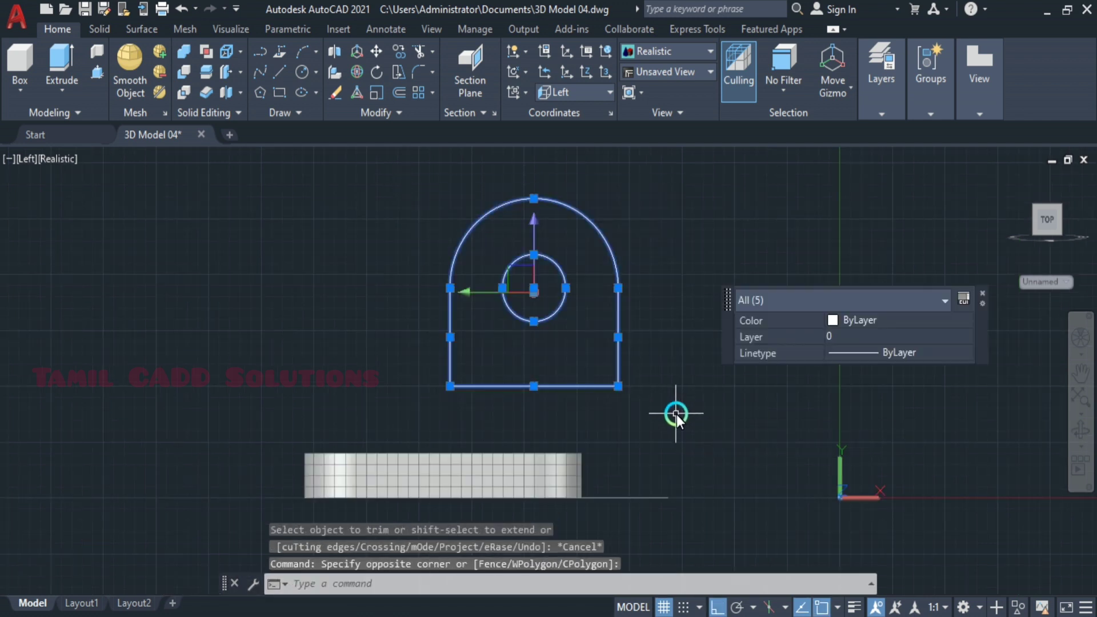
{"action": "type", "text": "j"}
{"action": "key", "text": "Return"}
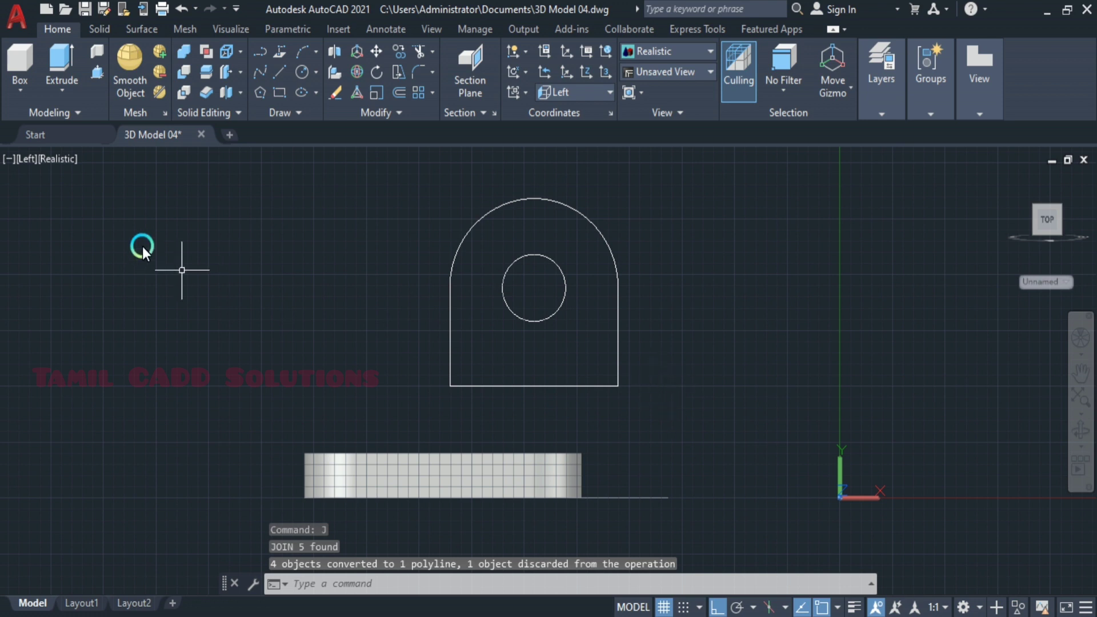
{"action": "left_click", "coordinate": [31, 158]}
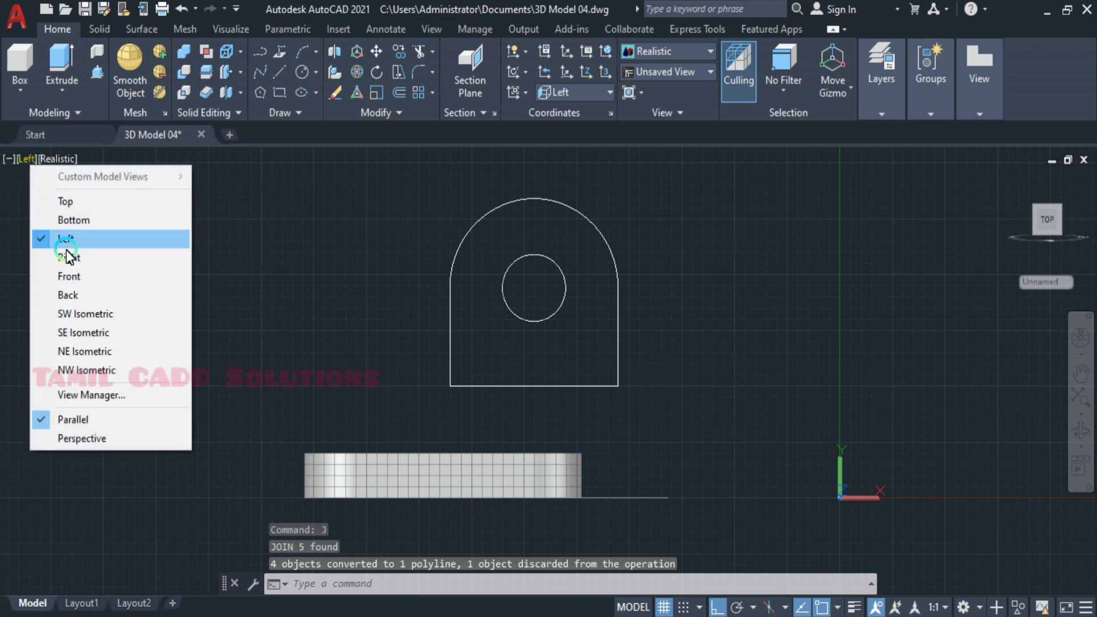
In SW Isometric view, press-pull the lug profile 14 units into a solid.
{"action": "left_click", "coordinate": [85, 313]}
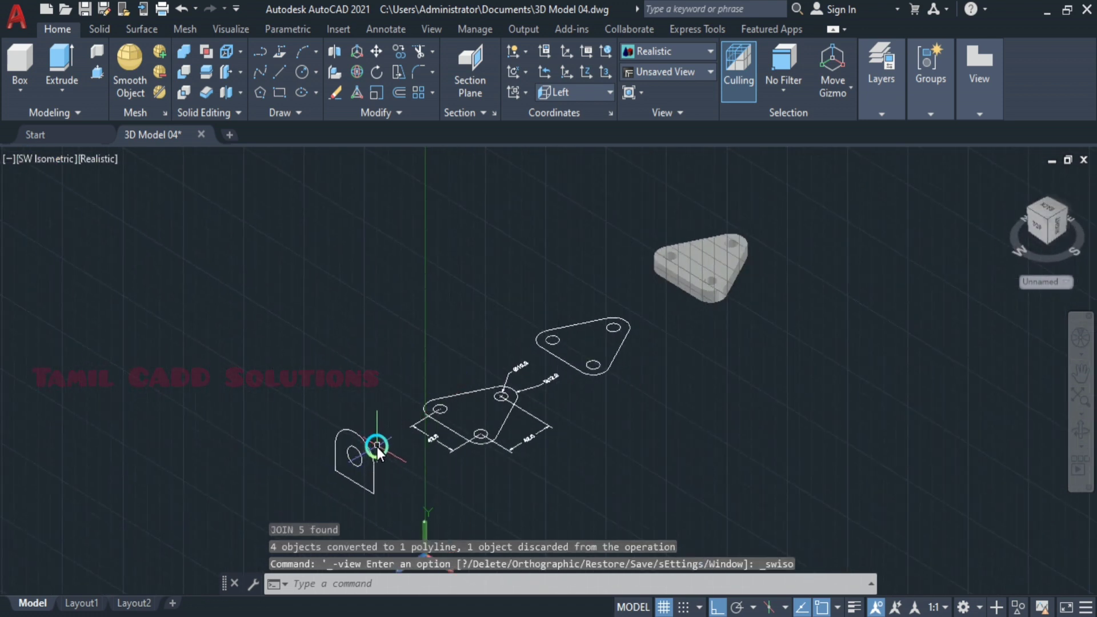
{"action": "scroll", "coordinate": [349, 473], "scroll_direction": "up", "scroll_amount": 2}
{"action": "scroll", "coordinate": [366, 465], "scroll_direction": "down", "scroll_amount": 1}
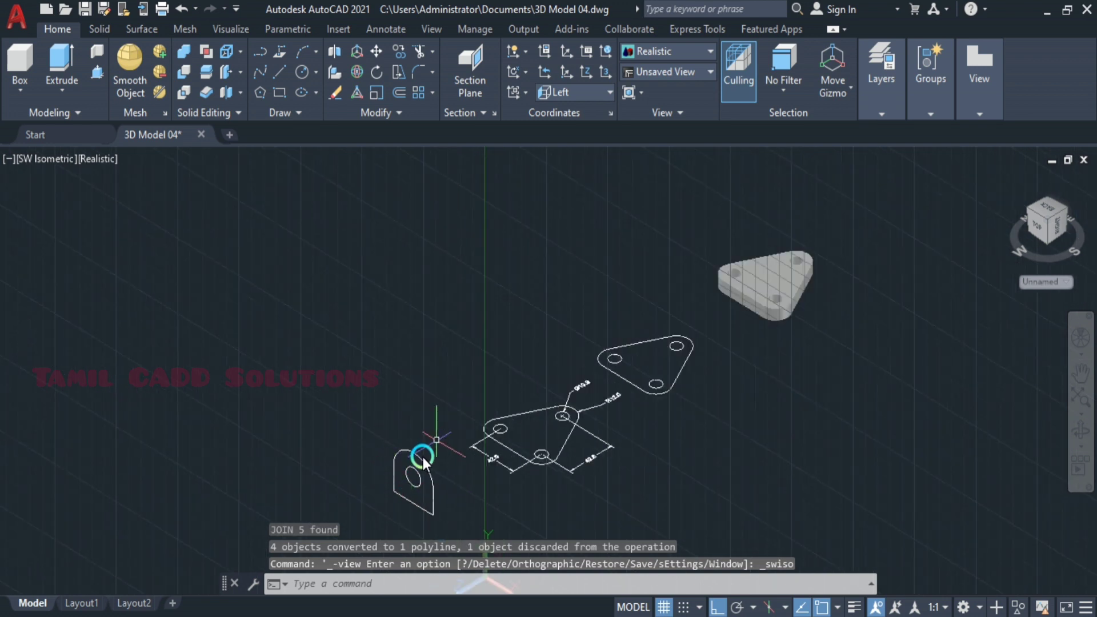
{"action": "scroll", "coordinate": [400, 448], "scroll_direction": "up", "scroll_amount": 1}
{"action": "left_click", "coordinate": [97, 73]}
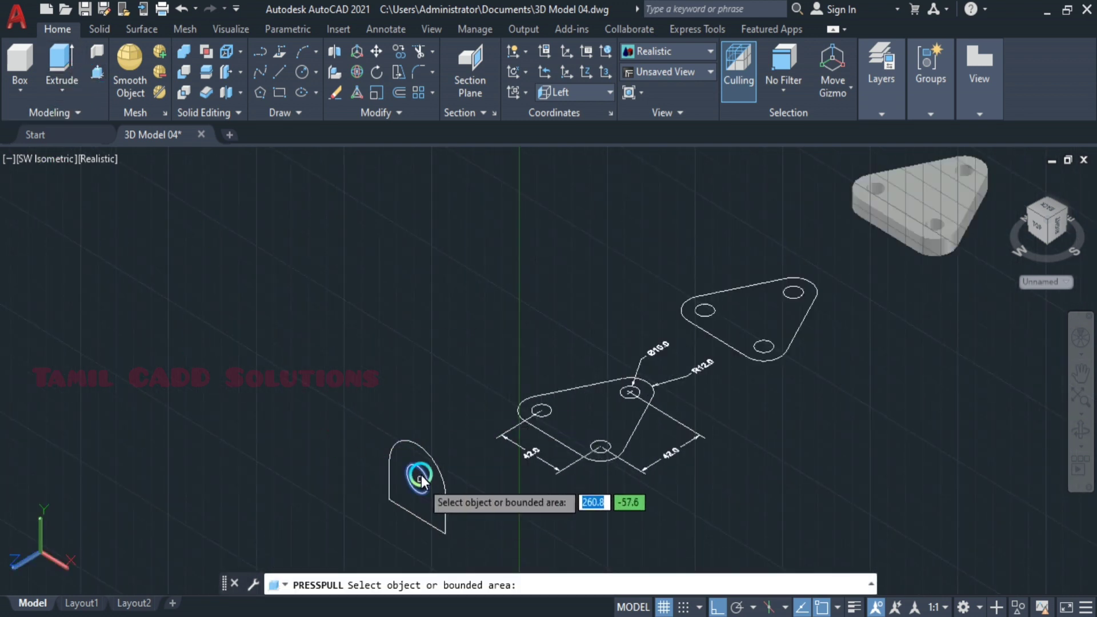
{"action": "left_click", "coordinate": [414, 458]}
{"action": "type", "text": "14"}
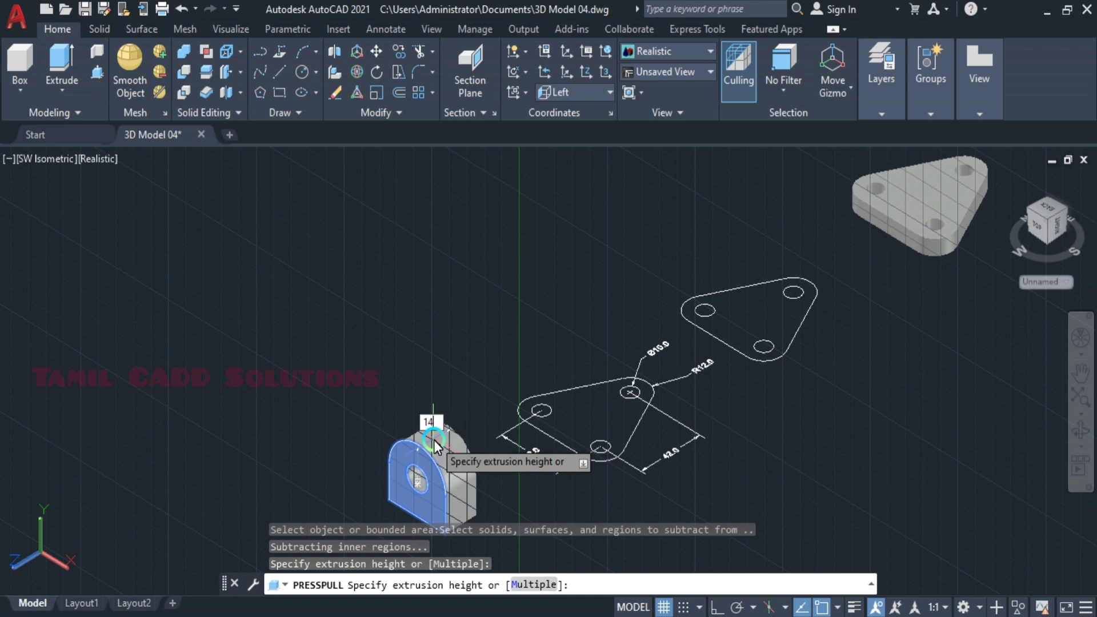
{"action": "key", "text": "Return"}
Move the lug from its base point onto the base plate's back corner.
{"action": "key", "text": "Return"}
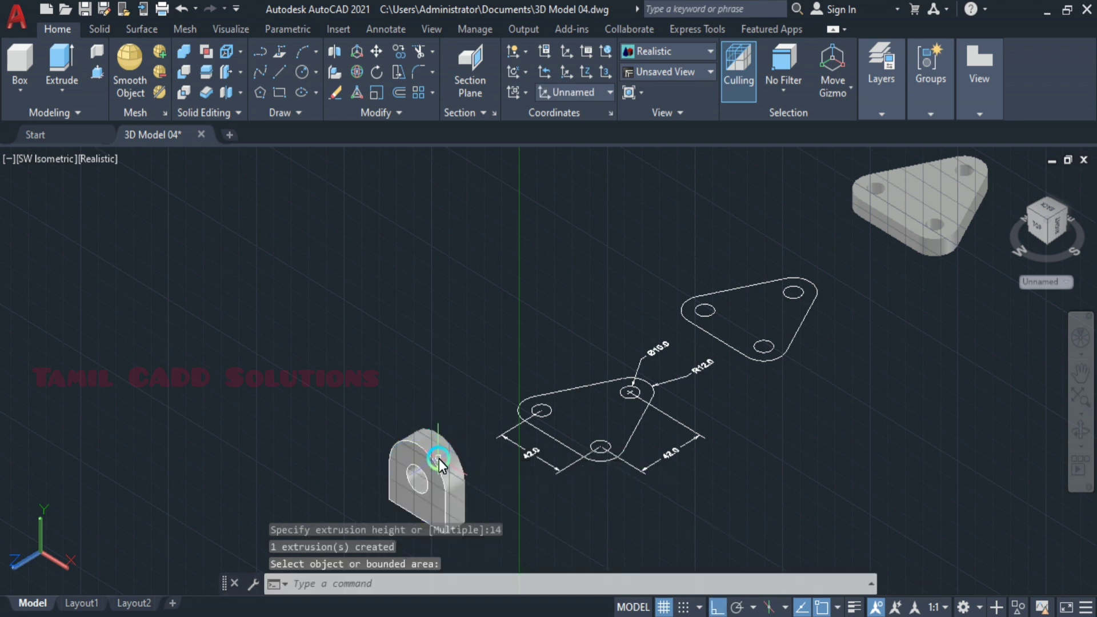
{"action": "left_click", "coordinate": [445, 456]}
{"action": "type", "text": "m"}
{"action": "key", "text": "Return"}
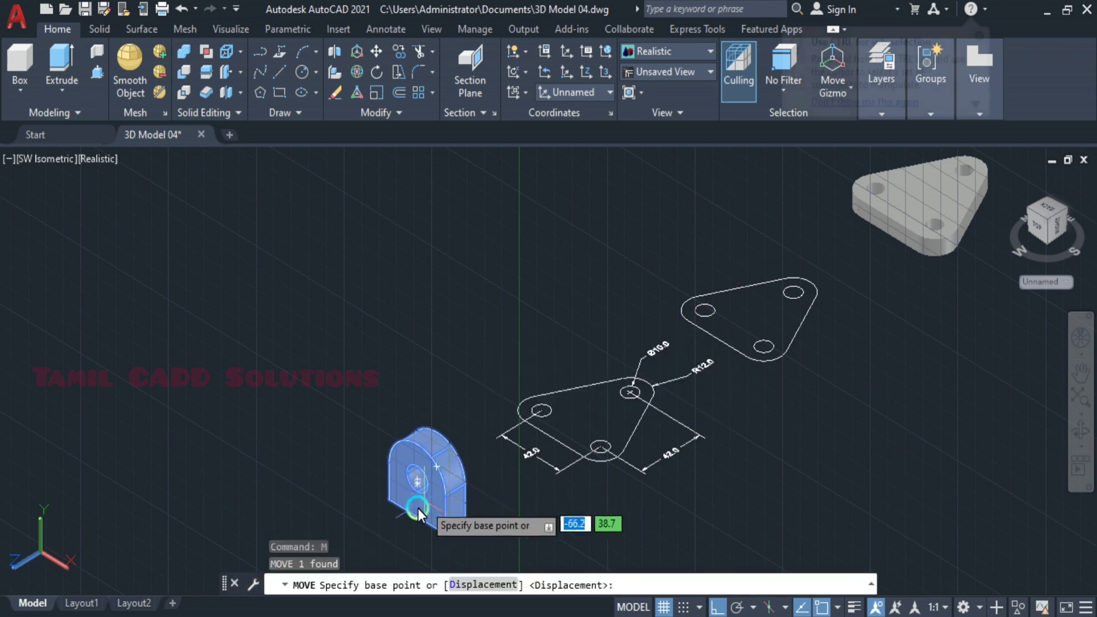
{"action": "left_click", "coordinate": [415, 516]}
{"action": "scroll", "coordinate": [700, 403], "scroll_direction": "up", "scroll_amount": 3}
{"action": "scroll", "coordinate": [736, 361], "scroll_direction": "up", "scroll_amount": 5}
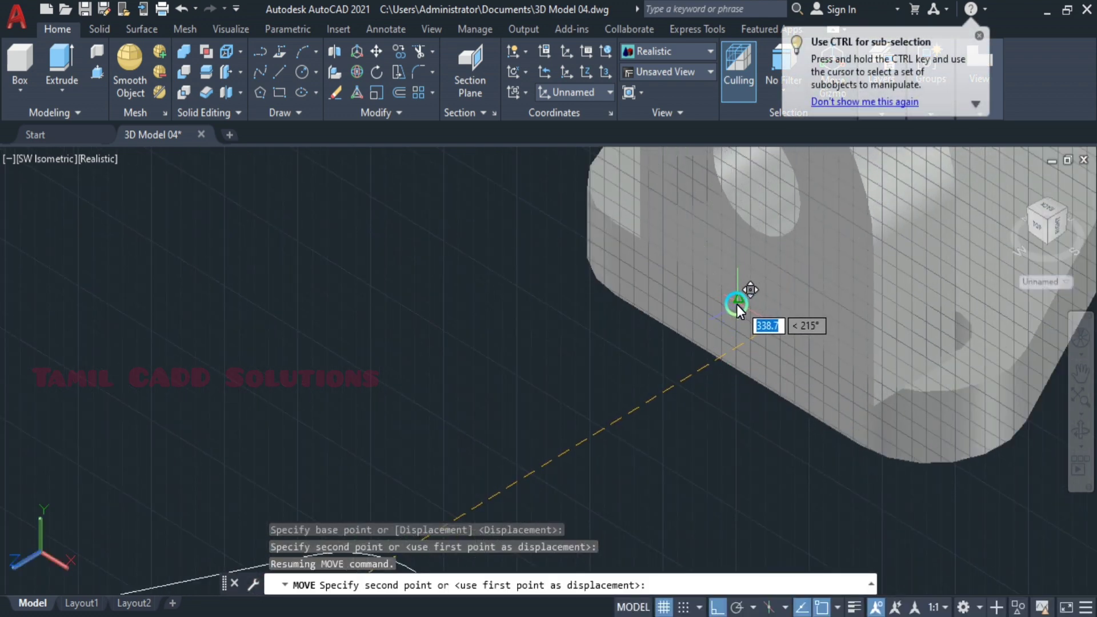
{"action": "scroll", "coordinate": [743, 319], "scroll_direction": "down", "scroll_amount": 5}
{"action": "left_click", "coordinate": [749, 439]}
{"action": "scroll", "coordinate": [750, 440], "scroll_direction": "up", "scroll_amount": 1}
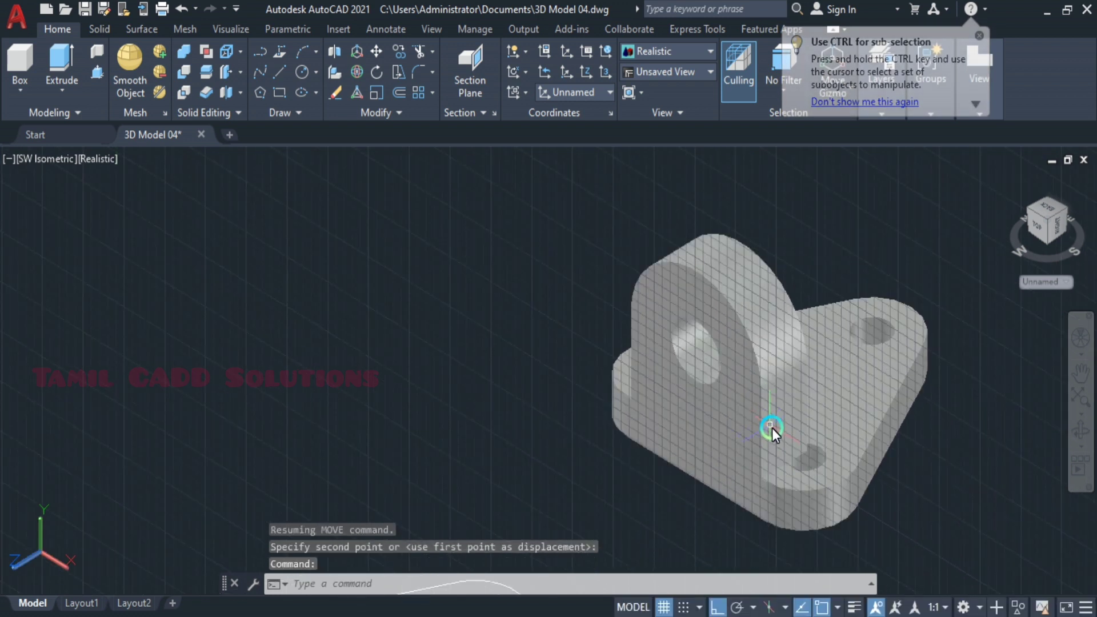
{"action": "scroll", "coordinate": [772, 428], "scroll_direction": "up", "scroll_amount": 2}
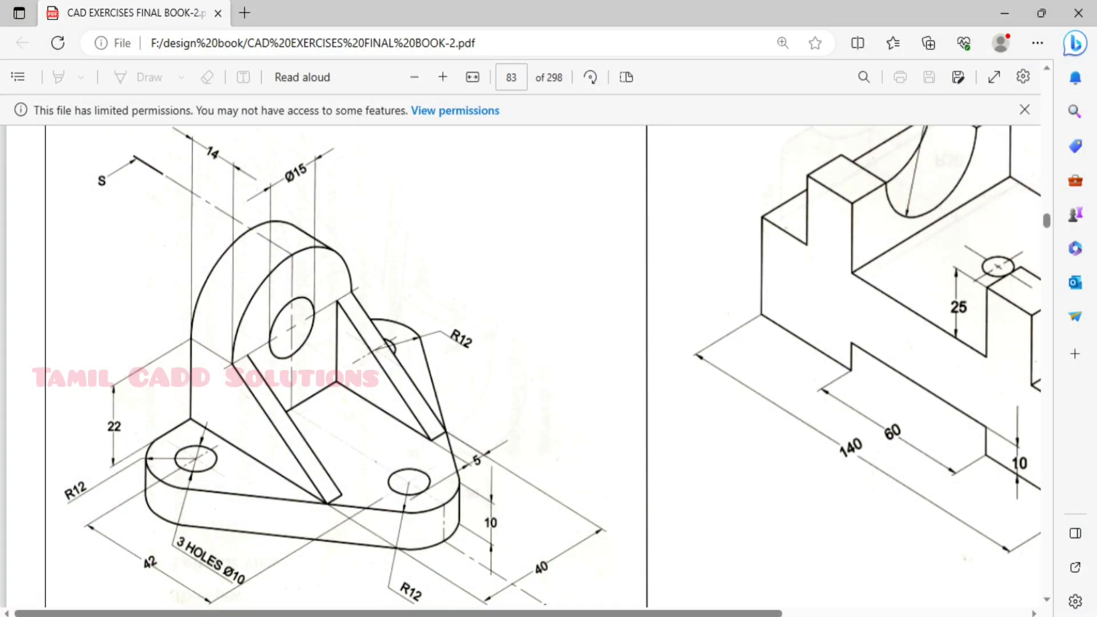
Scroll page 83 of the PDF to show the bracket top with its 14 and Ø15 dimensions.
{"action": "scroll", "coordinate": [342, 404], "scroll_direction": "down", "scroll_amount": 3}
{"action": "scroll", "coordinate": [355, 395], "scroll_direction": "up", "scroll_amount": 3}
{"action": "scroll", "coordinate": [324, 347], "scroll_direction": "down", "scroll_amount": 2}
{"action": "scroll", "coordinate": [323, 347], "scroll_direction": "up", "scroll_amount": 2}
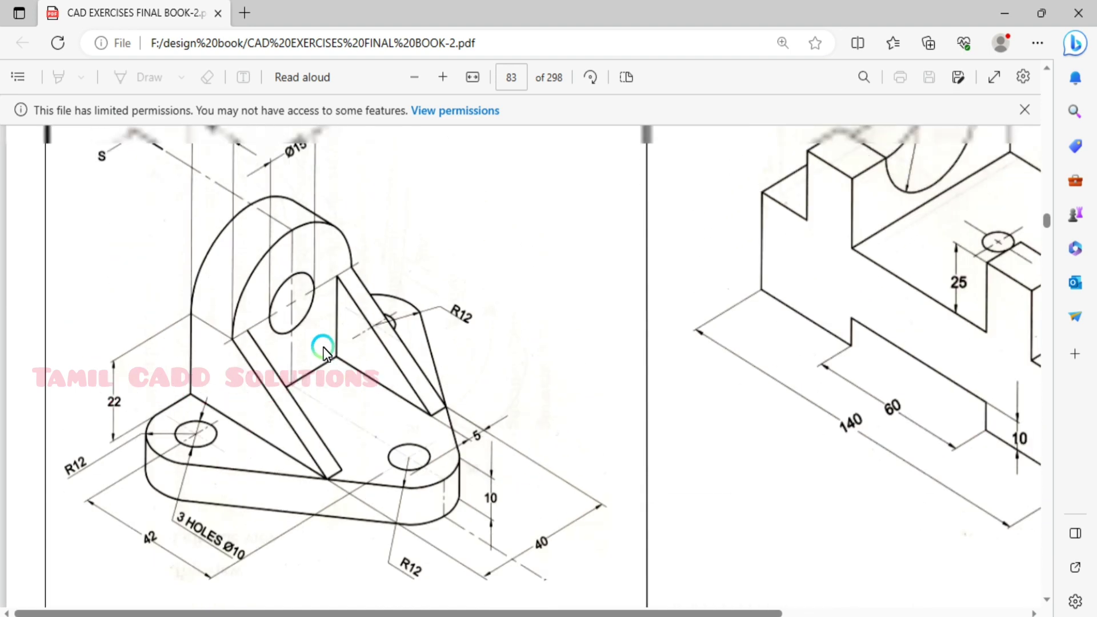
Minimize Edge and pan and zoom AutoCAD to show the sketches and 3D model together.
{"action": "left_click", "coordinate": [1005, 13]}
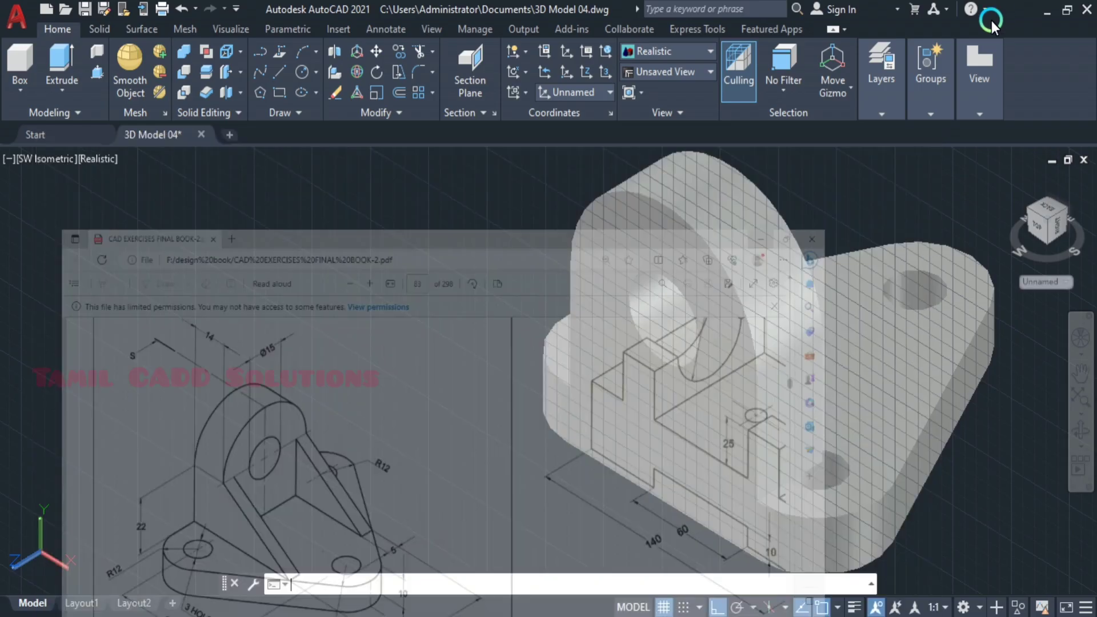
{"action": "scroll", "coordinate": [541, 334], "scroll_direction": "down", "scroll_amount": 5}
{"action": "scroll", "coordinate": [578, 370], "scroll_direction": "up", "scroll_amount": 1}
{"action": "scroll", "coordinate": [578, 369], "scroll_direction": "up", "scroll_amount": 2}
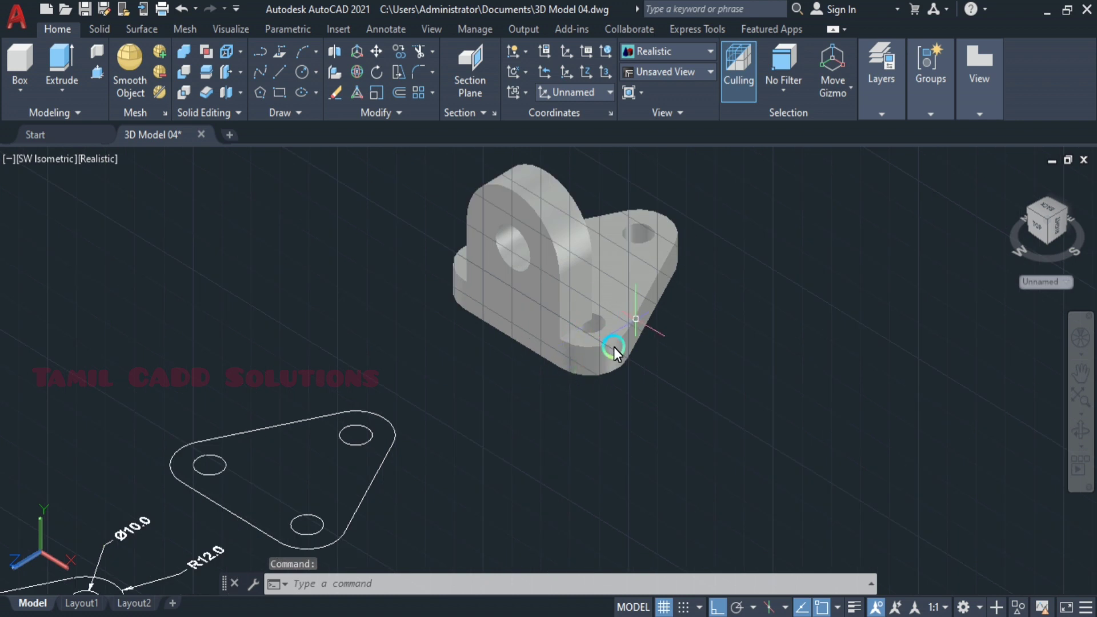
{"action": "middle_click_drag", "start_coordinate": [442, 406], "coordinate": [500, 322]}
{"action": "key", "text": "Escape"}
{"action": "scroll", "coordinate": [453, 366], "scroll_direction": "down", "scroll_amount": 2}
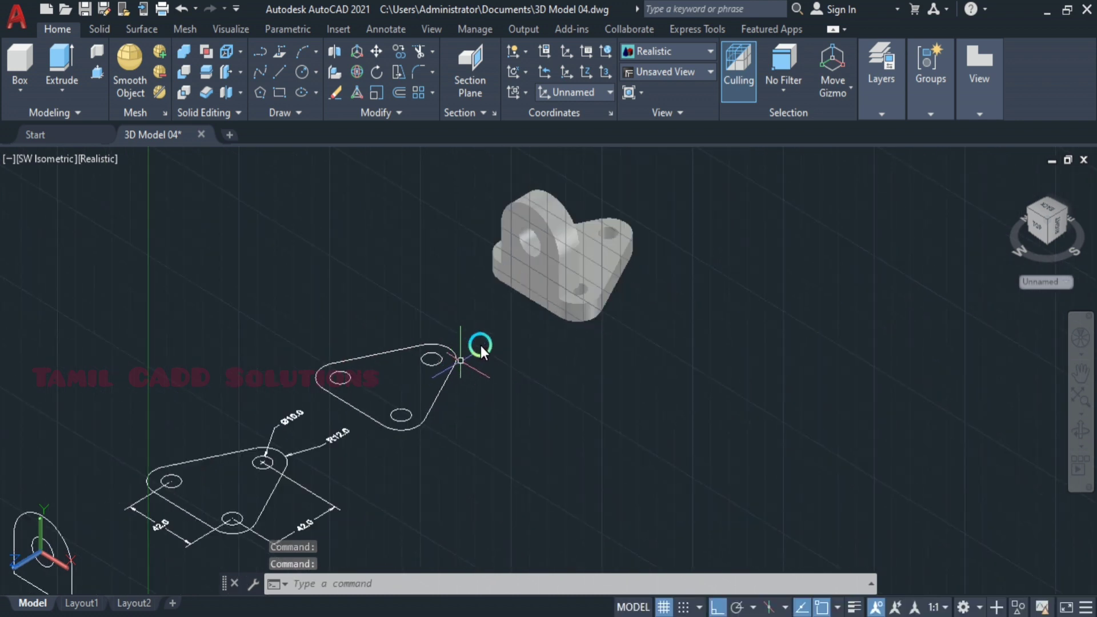
{"action": "middle_click_drag", "start_coordinate": [407, 389], "coordinate": [626, 342]}
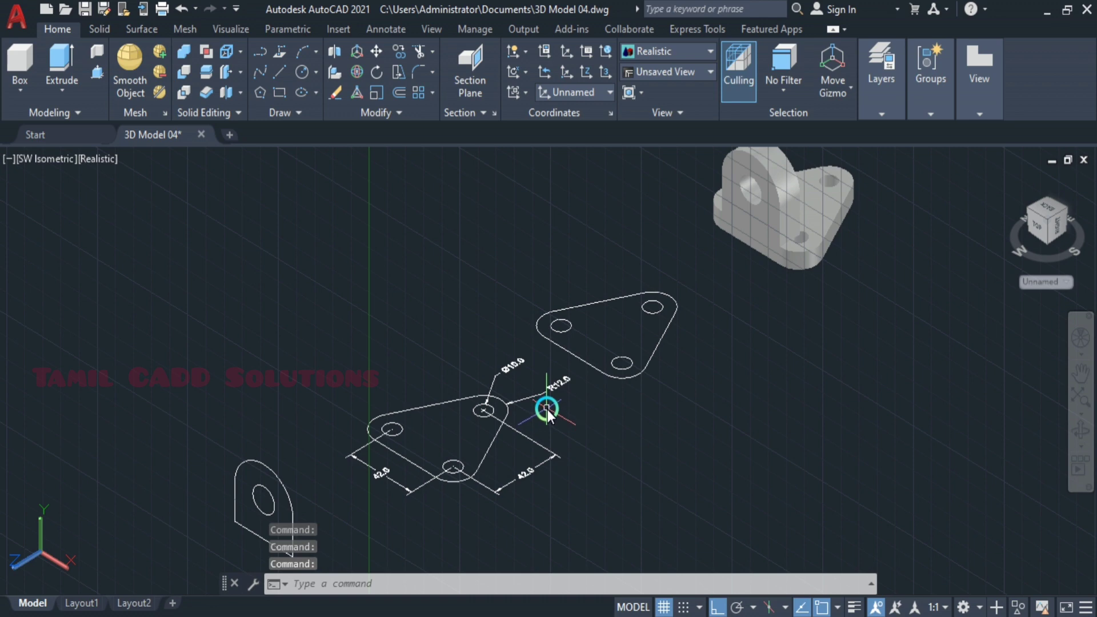
Switch to Top view, frame the part, and set the 42.0 dimension text on its line.
{"action": "left_click", "coordinate": [51, 159]}
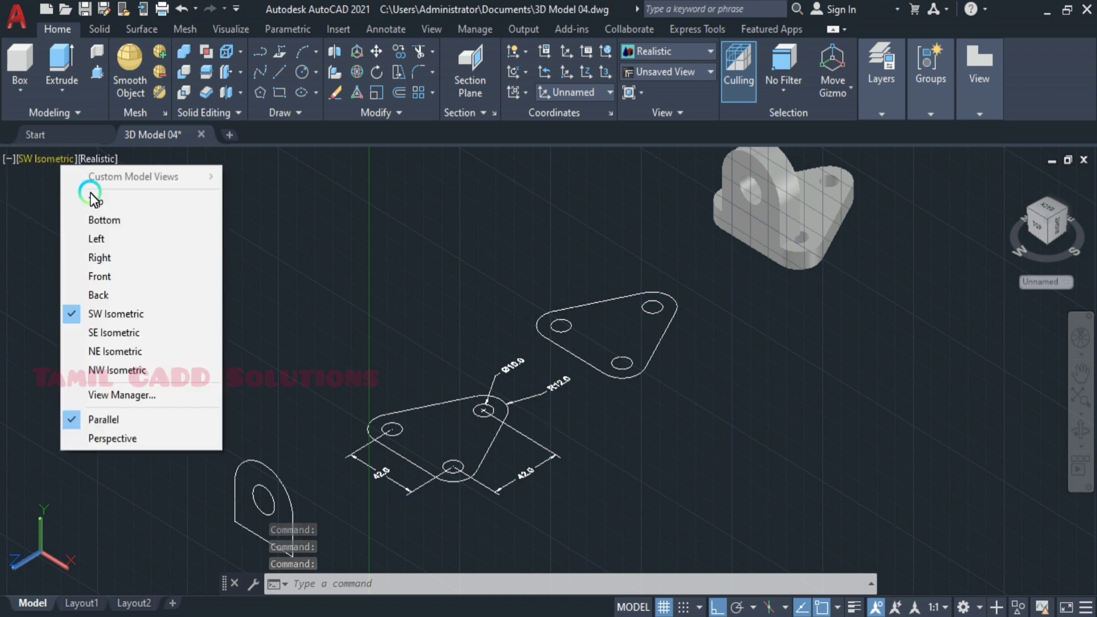
{"action": "left_click", "coordinate": [121, 204]}
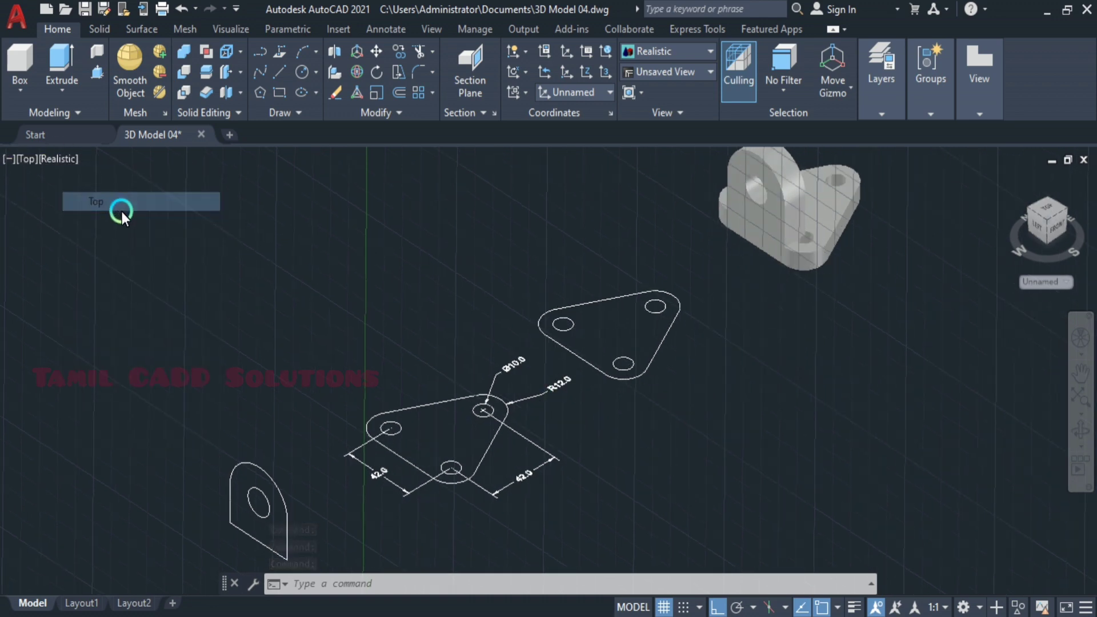
{"action": "middle_click_drag", "start_coordinate": [404, 322], "coordinate": [344, 287]}
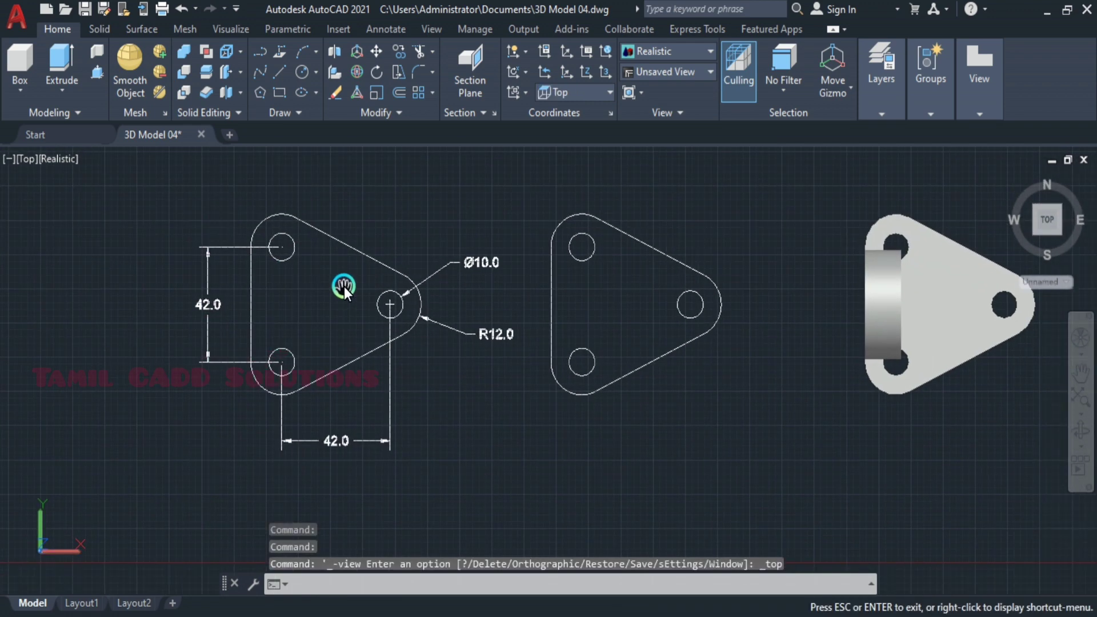
{"action": "middle_click_drag", "start_coordinate": [213, 283], "coordinate": [203, 312]}
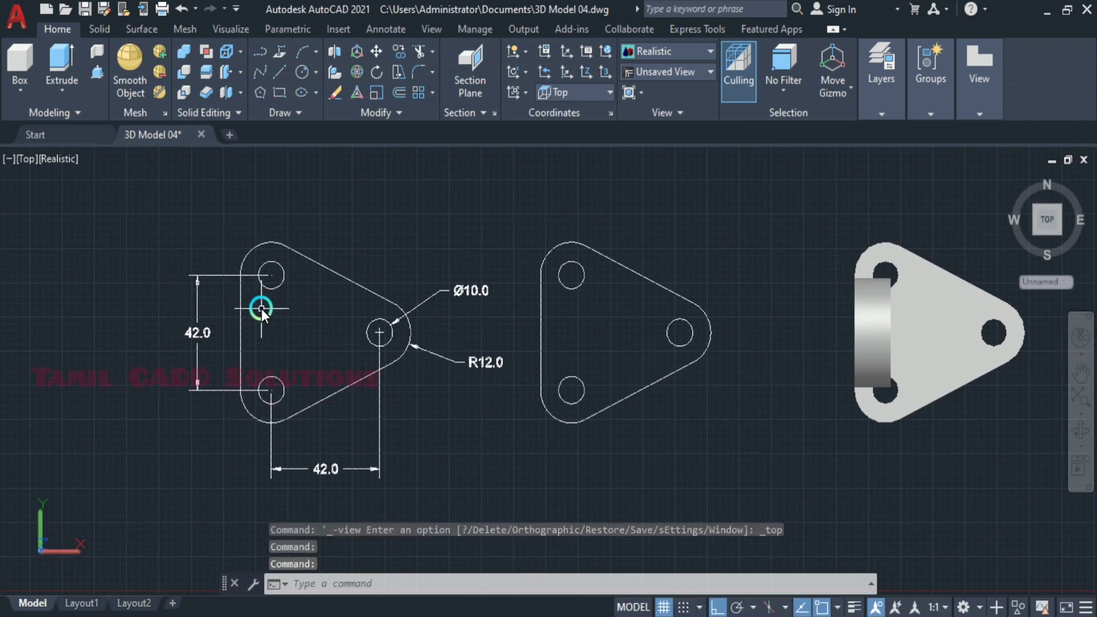
{"action": "scroll", "coordinate": [283, 308], "scroll_direction": "up", "scroll_amount": 2}
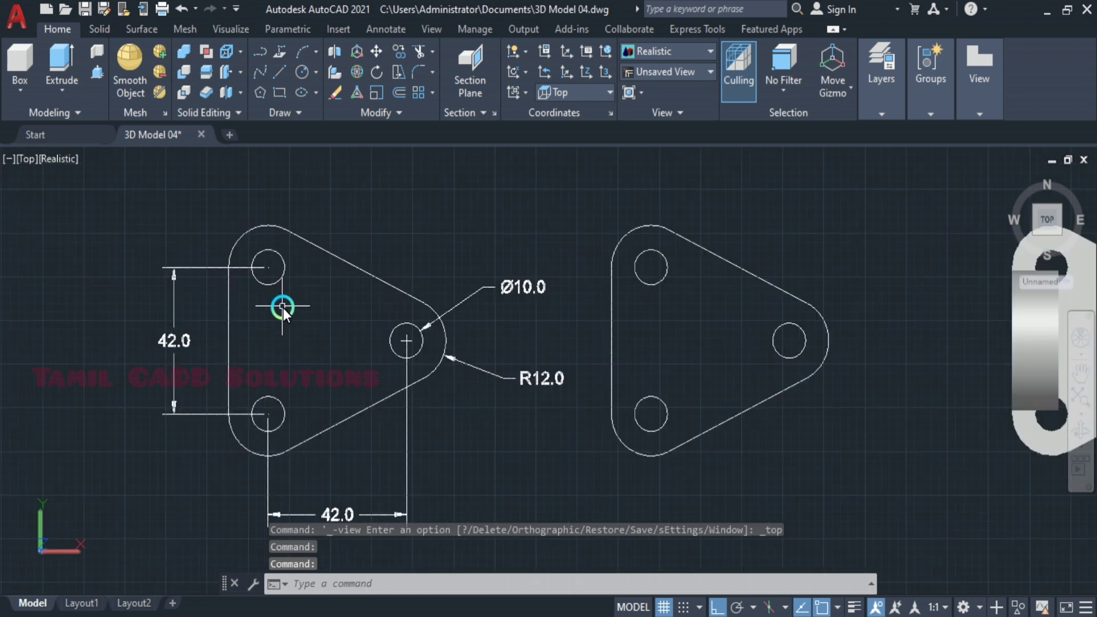
{"action": "scroll", "coordinate": [283, 308], "scroll_direction": "down", "scroll_amount": 3}
{"action": "middle_click_drag", "start_coordinate": [283, 308], "coordinate": [328, 346]}
{"action": "scroll", "coordinate": [326, 346], "scroll_direction": "up", "scroll_amount": 2}
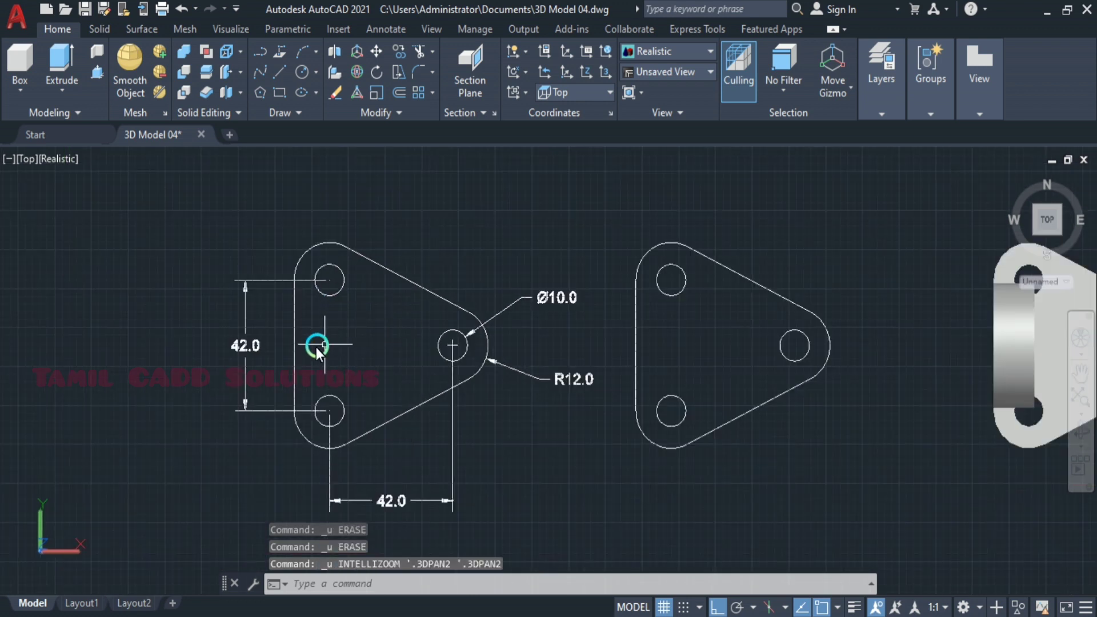
{"action": "left_click", "coordinate": [249, 367]}
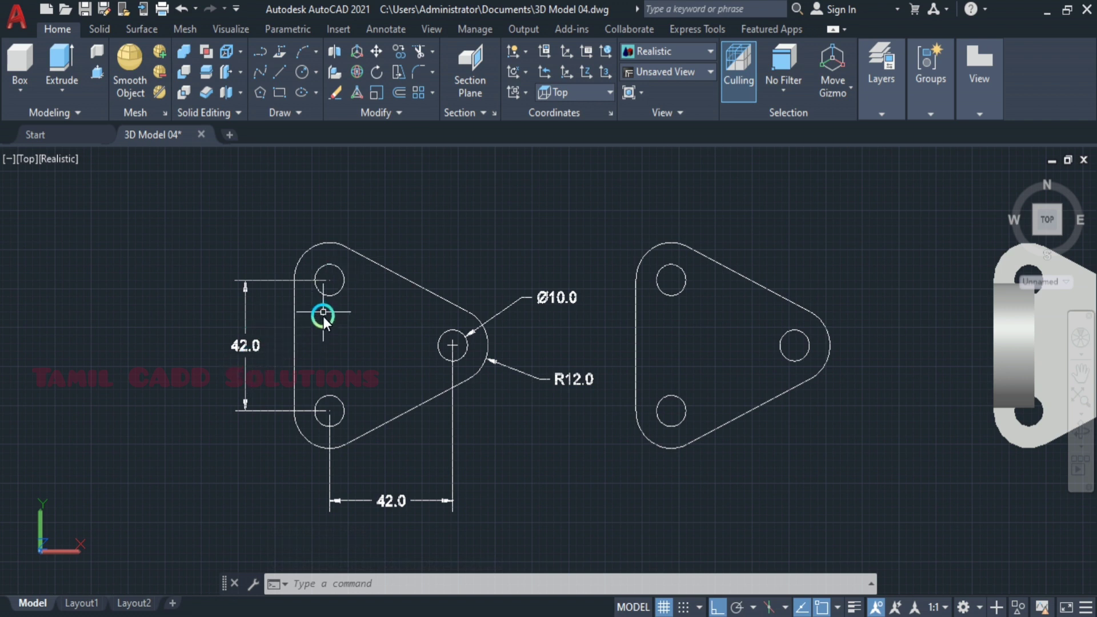
{"action": "scroll", "coordinate": [344, 357], "scroll_direction": "down", "scroll_amount": 3}
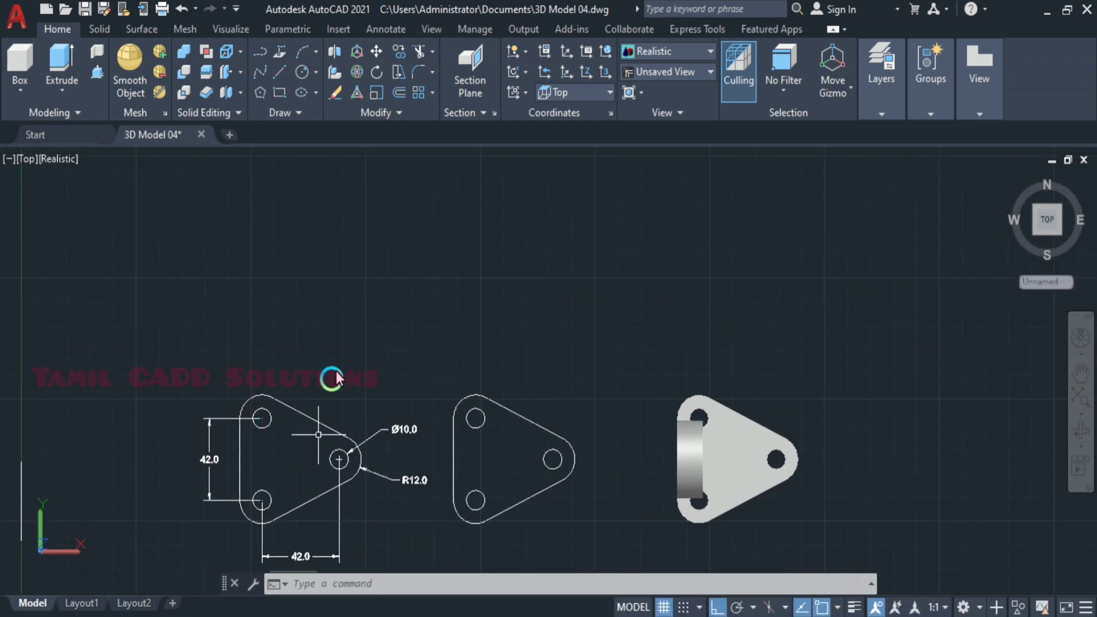
Draw a diameter 10 circle with a concentric radius 12 outer circle.
{"action": "type", "text": "c"}
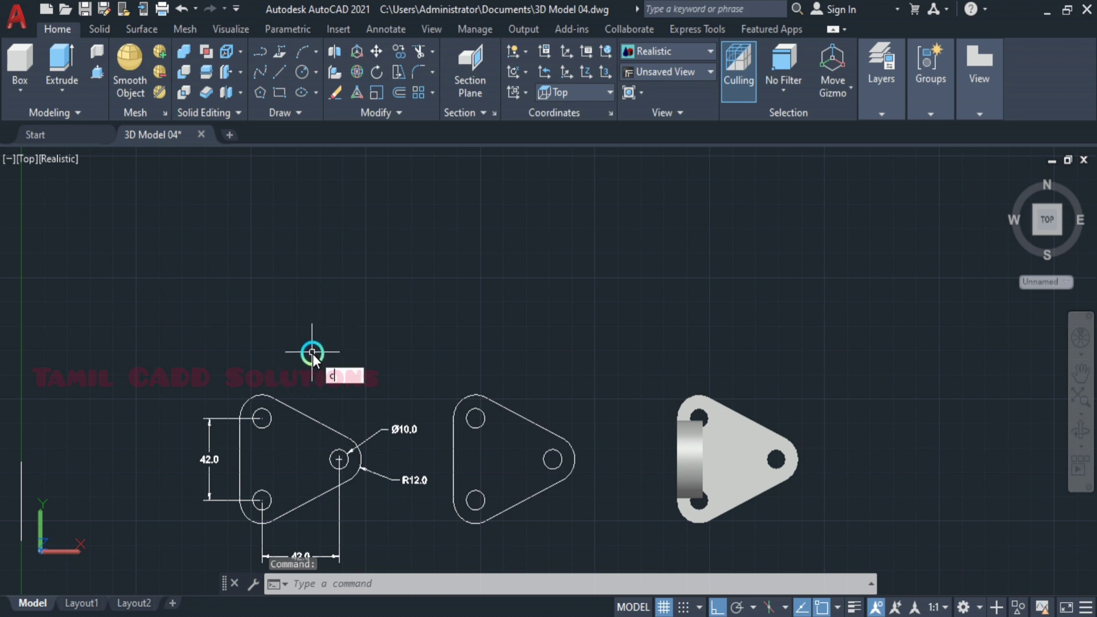
{"action": "key", "text": "Return"}
{"action": "mouse_move", "coordinate": [524, 244]}
{"action": "middle_mouse_down"}
{"action": "mouse_move", "coordinate": [433, 287]}
{"action": "mouse_move", "coordinate": [394, 370]}
{"action": "middle_mouse_up"}
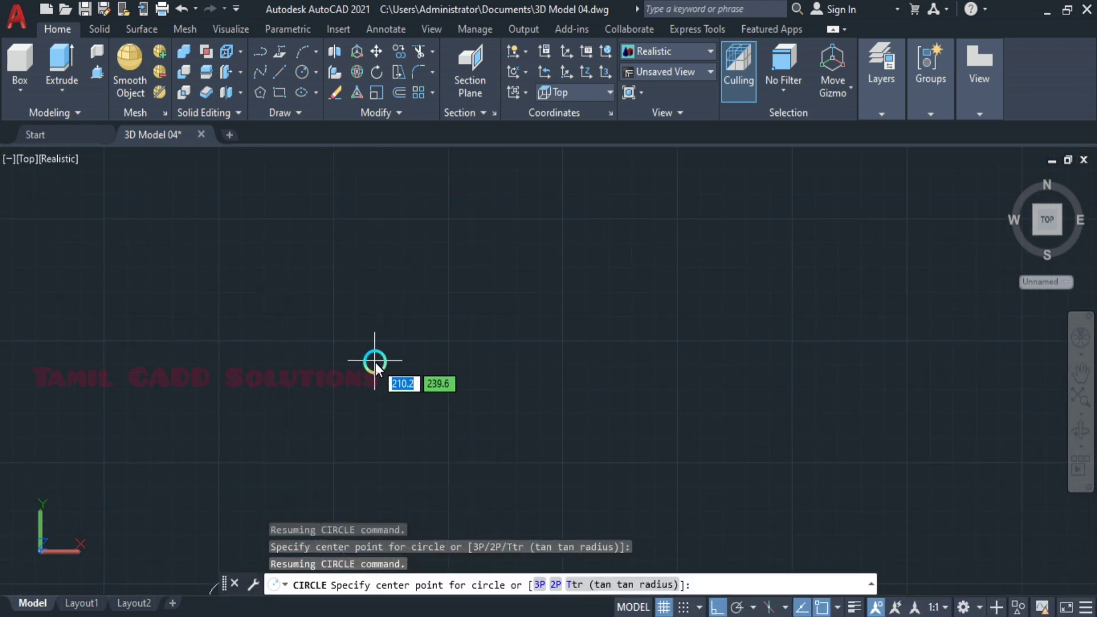
{"action": "left_click", "coordinate": [377, 358]}
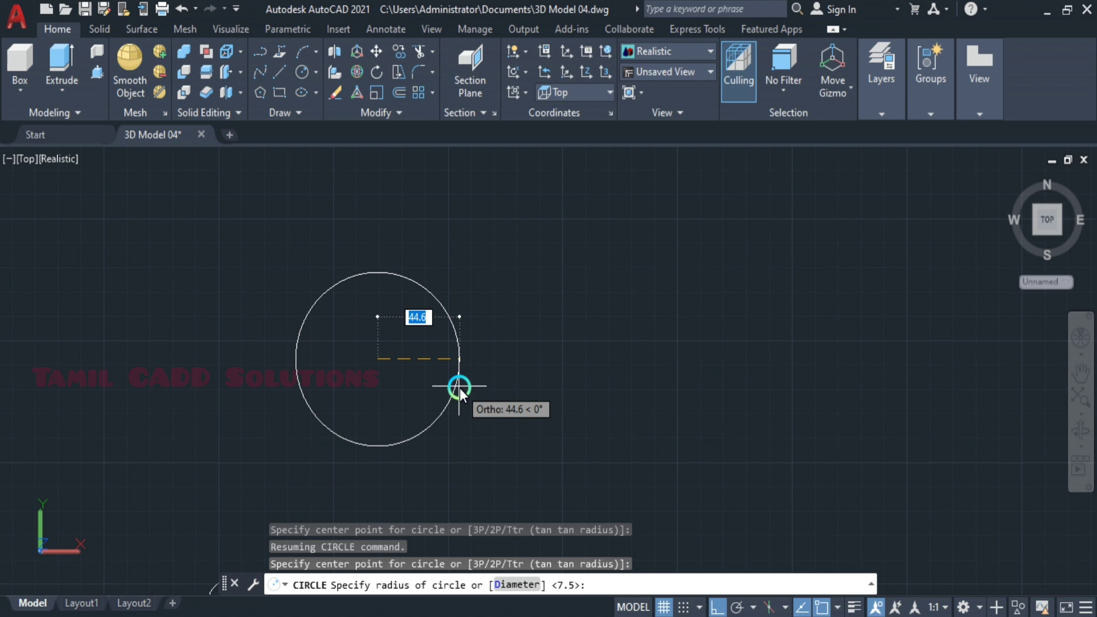
{"action": "type", "text": "d"}
{"action": "key", "text": "Return"}
{"action": "type", "text": "10"}
{"action": "key", "text": "Return"}
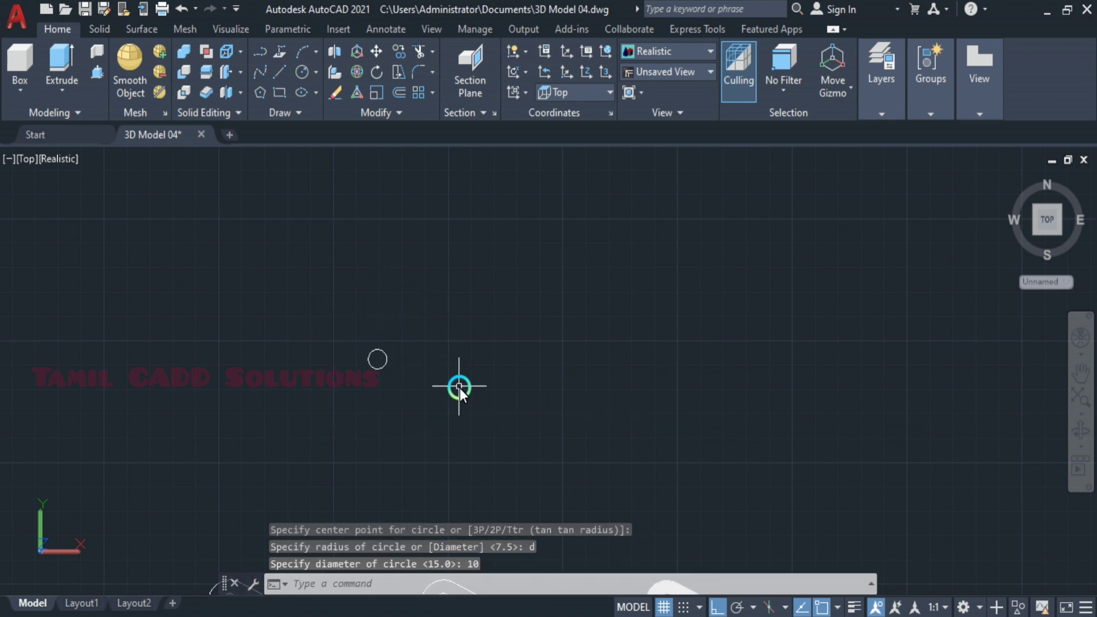
{"action": "key", "text": "Return"}
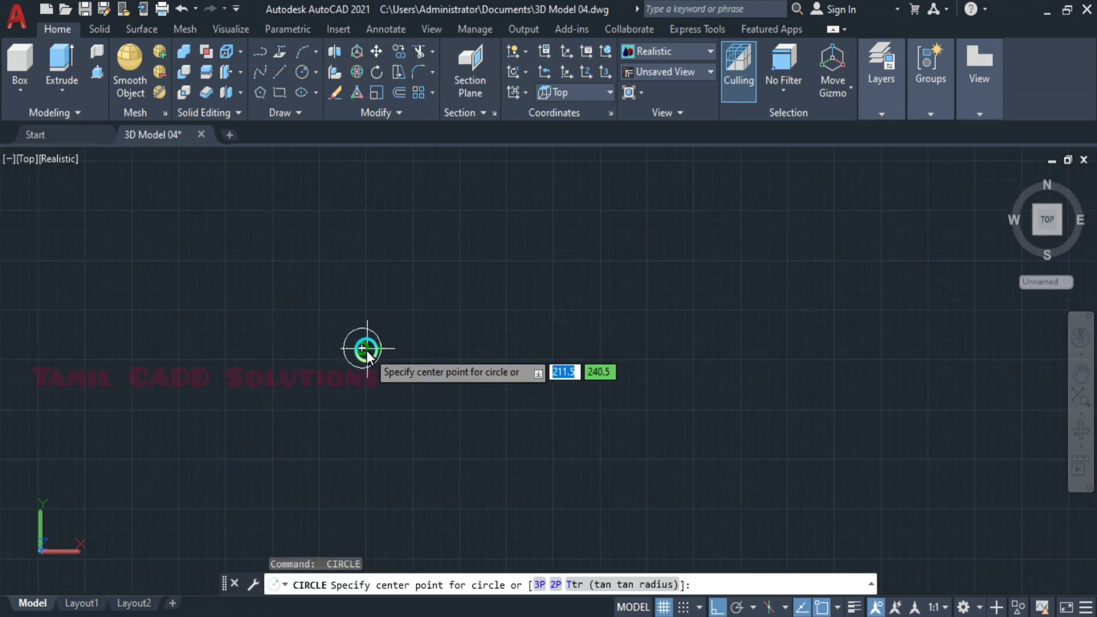
{"action": "left_click", "coordinate": [378, 344]}
{"action": "type", "text": "1"}
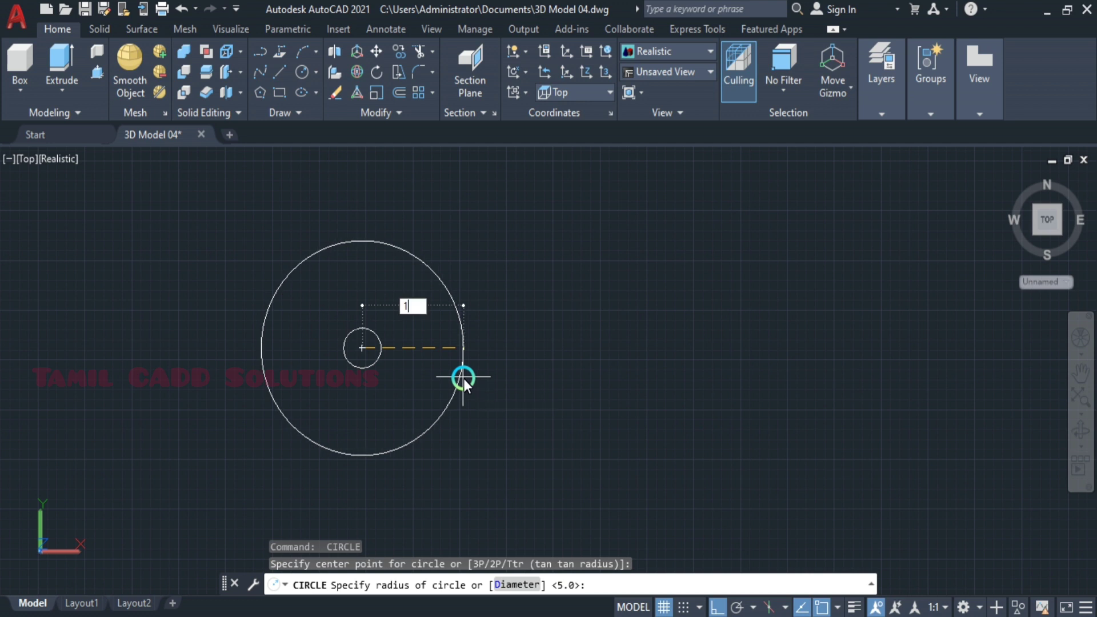
{"action": "type", "text": "2"}
{"action": "key", "text": "Return"}
Move the circle pair 42 units left, then undo the move.
{"action": "left_click", "coordinate": [200, 267]}
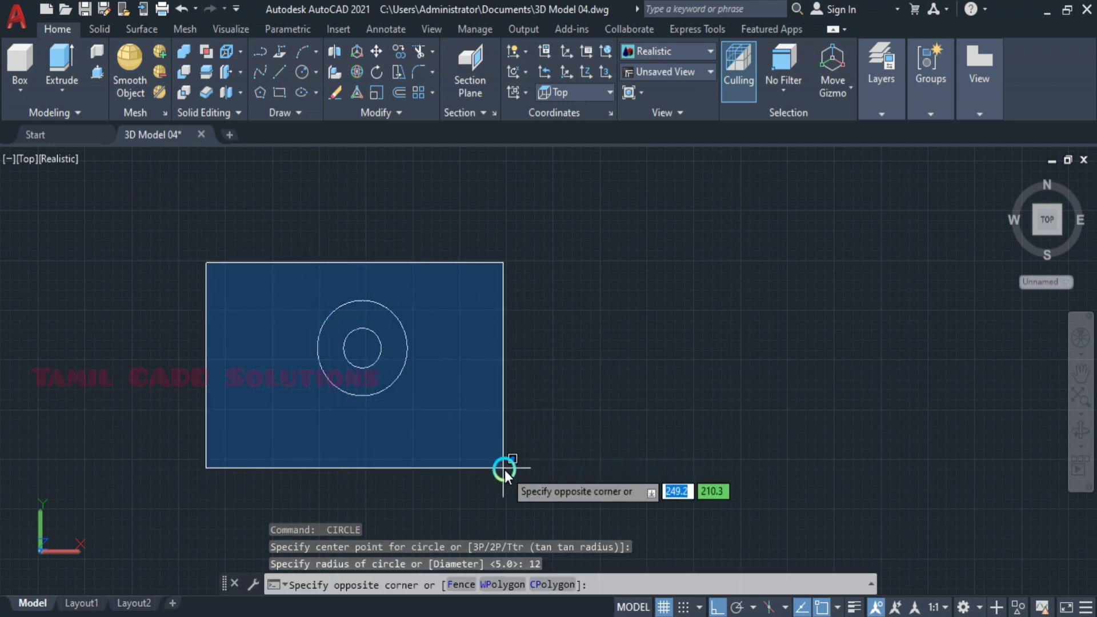
{"action": "left_click", "coordinate": [503, 469]}
{"action": "type", "text": "m"}
{"action": "key", "text": "Return"}
{"action": "left_click", "coordinate": [628, 465]}
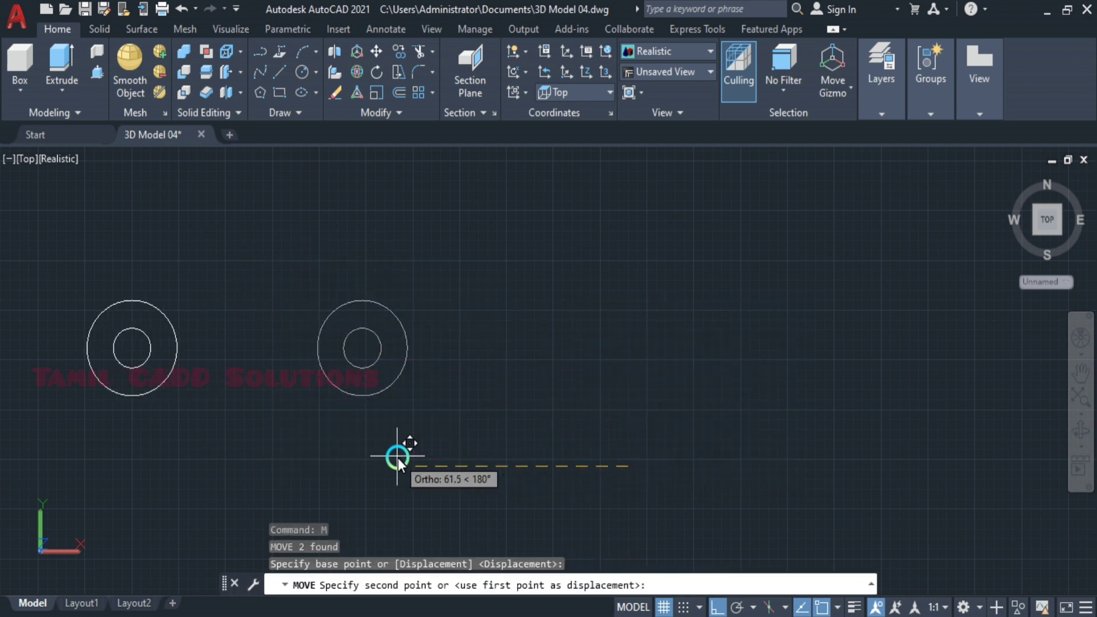
{"action": "type", "text": "42"}
{"action": "key", "text": "Return"}
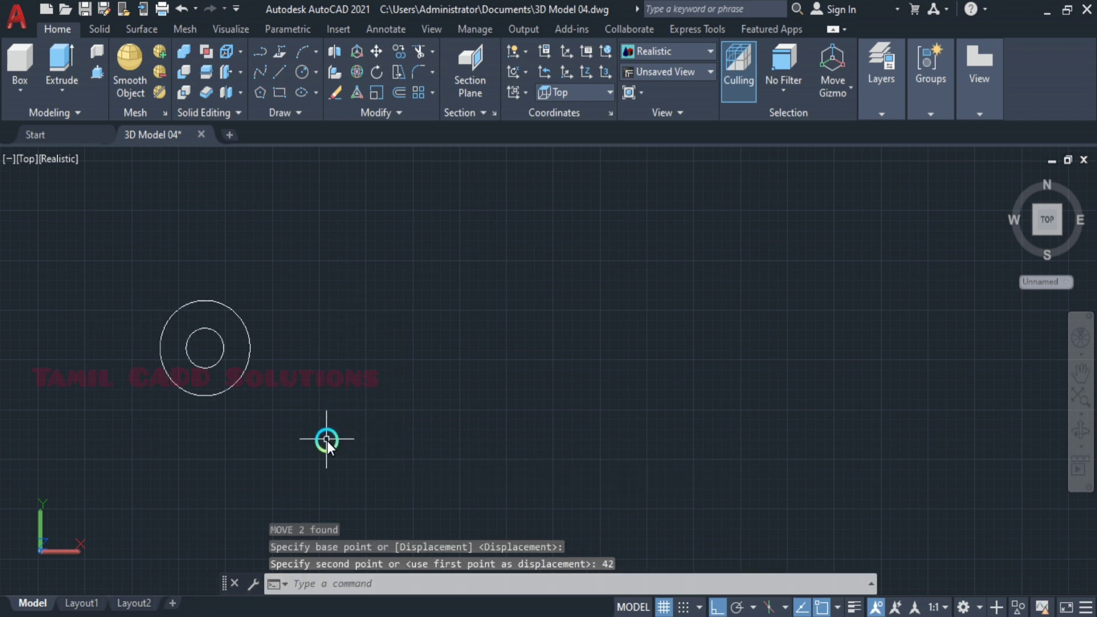
{"action": "key", "text": "ctrl+z"}
Copy the circle pair 42 units to the left.
{"action": "left_click", "coordinate": [205, 270]}
{"action": "left_click", "coordinate": [544, 432]}
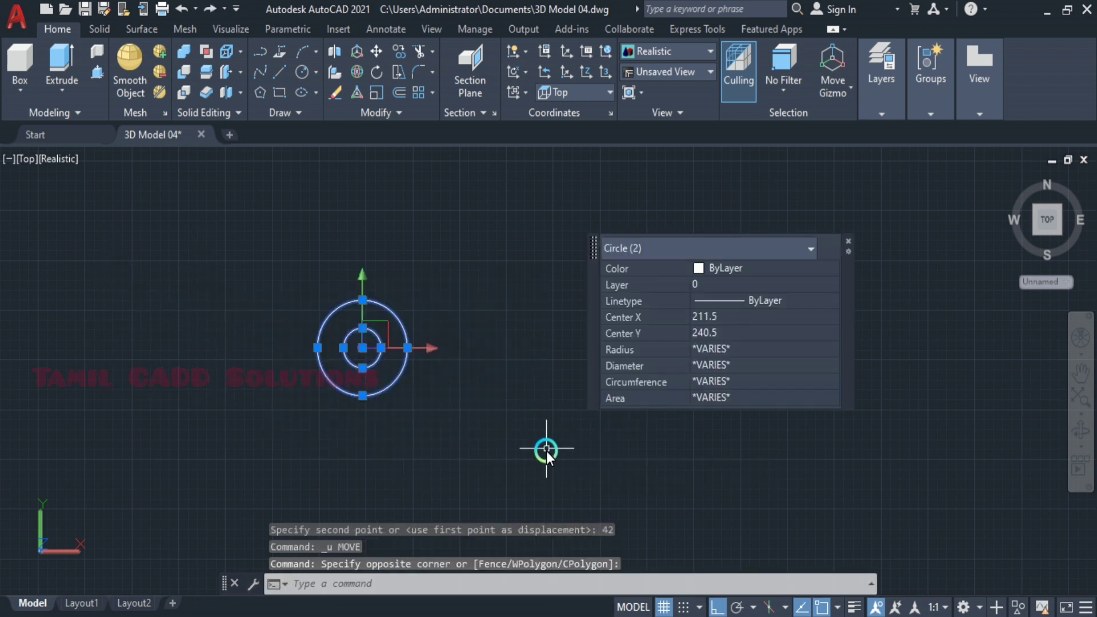
{"action": "type", "text": "co"}
{"action": "key", "text": "Return"}
{"action": "left_click", "coordinate": [595, 458]}
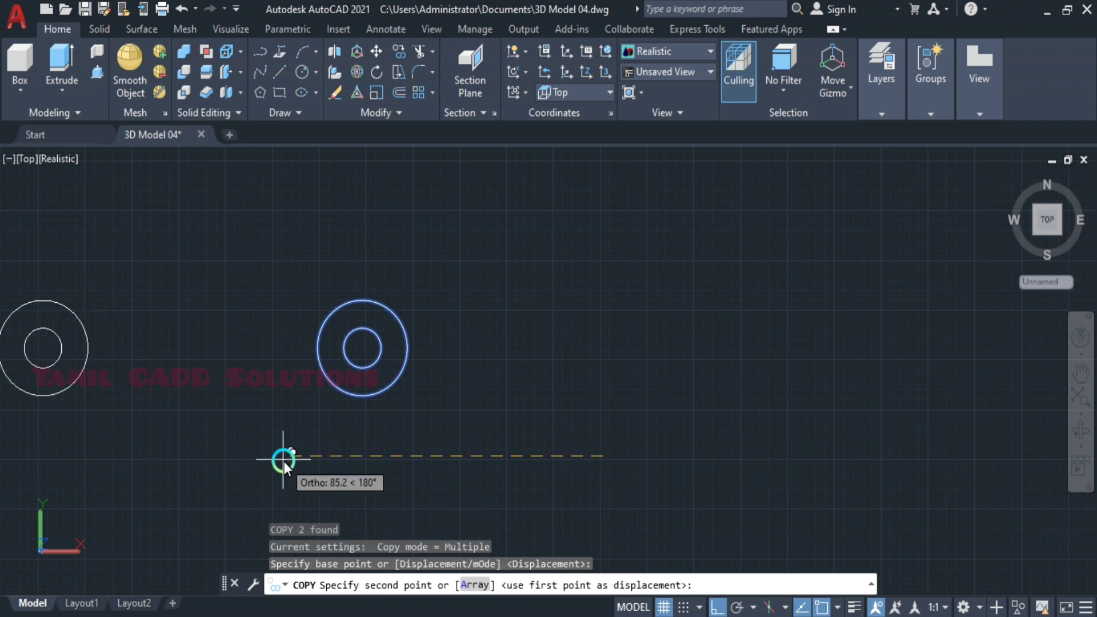
{"action": "type", "text": "42"}
{"action": "key", "text": "Return"}
{"action": "key", "text": "Escape"}
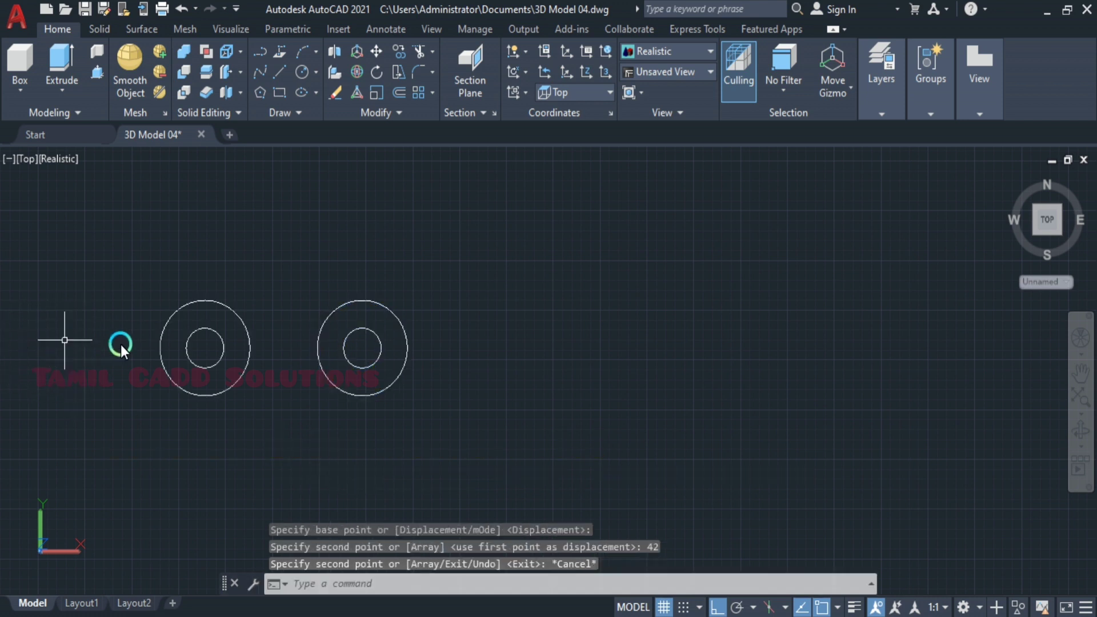
{"action": "key", "text": "Escape"}
{"action": "key", "text": "Escape"}
Move the left circle pair 30 units down.
{"action": "left_click", "coordinate": [117, 279]}
{"action": "left_click", "coordinate": [311, 470]}
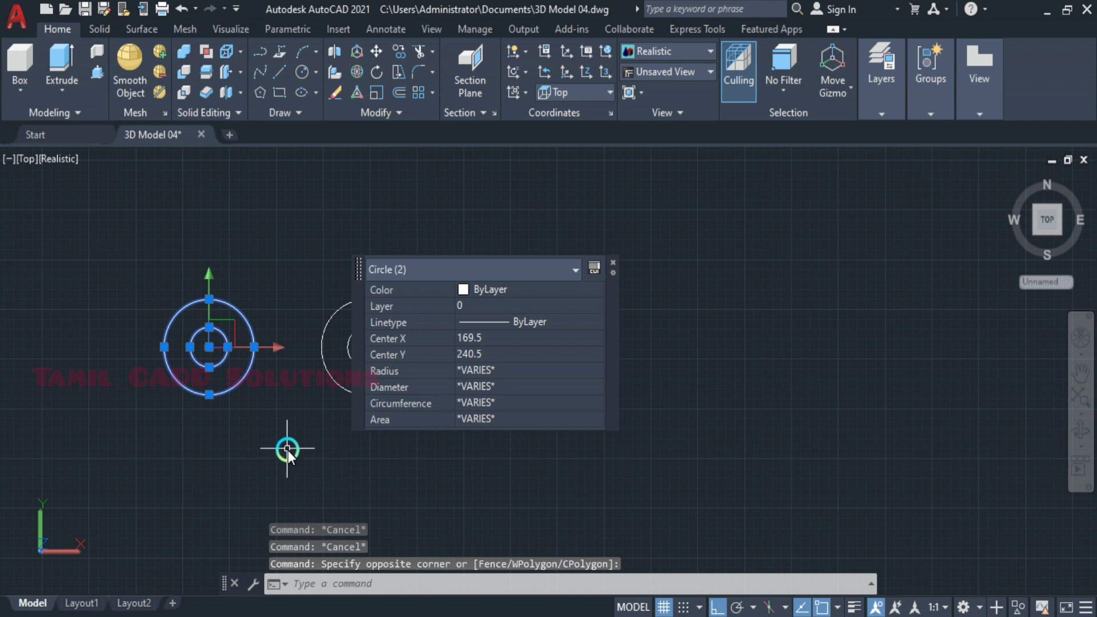
{"action": "type", "text": "M"}
{"action": "key", "text": "Return"}
{"action": "left_click", "coordinate": [594, 201]}
{"action": "type", "text": "30"}
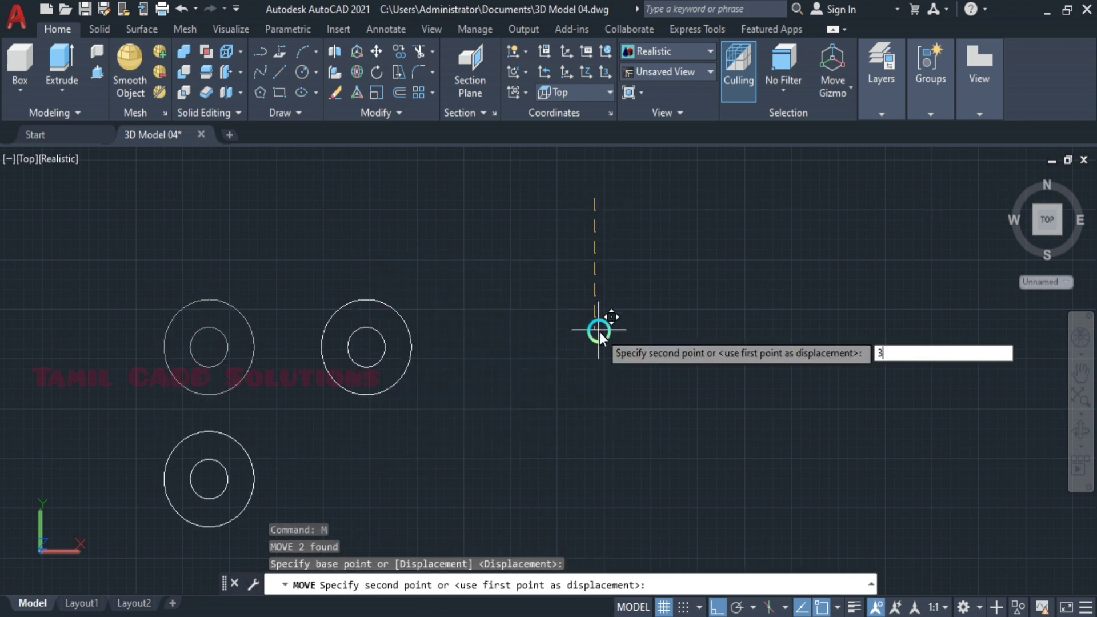
{"action": "key", "text": "Return"}
Copy the lower circle pair 60 units straight up from its centre.
{"action": "left_click", "coordinate": [86, 403]}
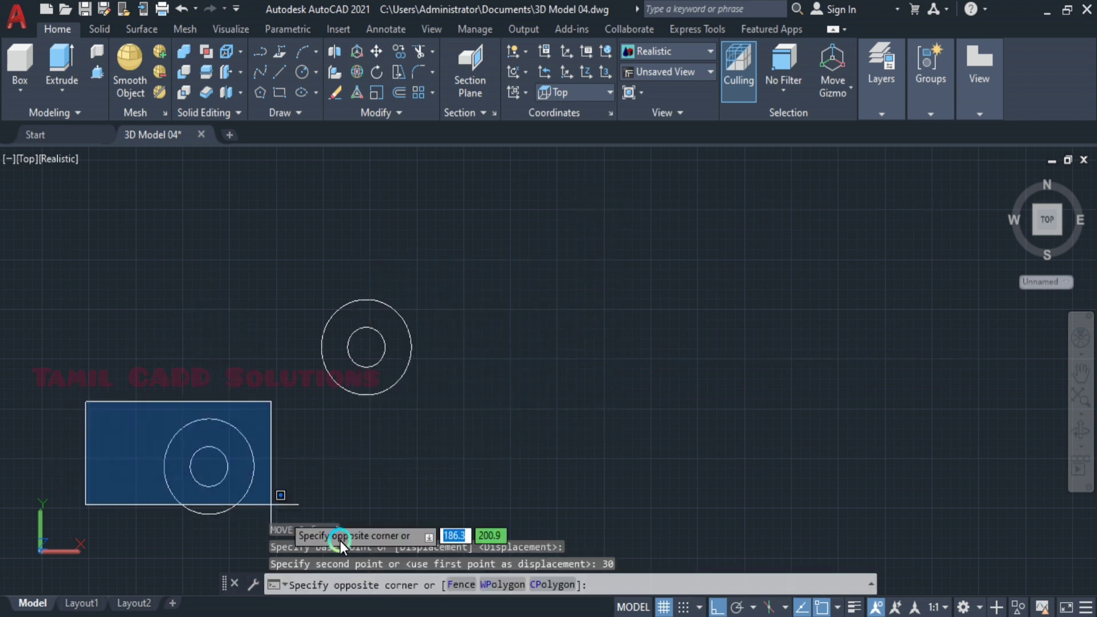
{"action": "middle_click_drag", "start_coordinate": [301, 440], "coordinate": [289, 334]}
{"action": "left_click", "coordinate": [291, 450]}
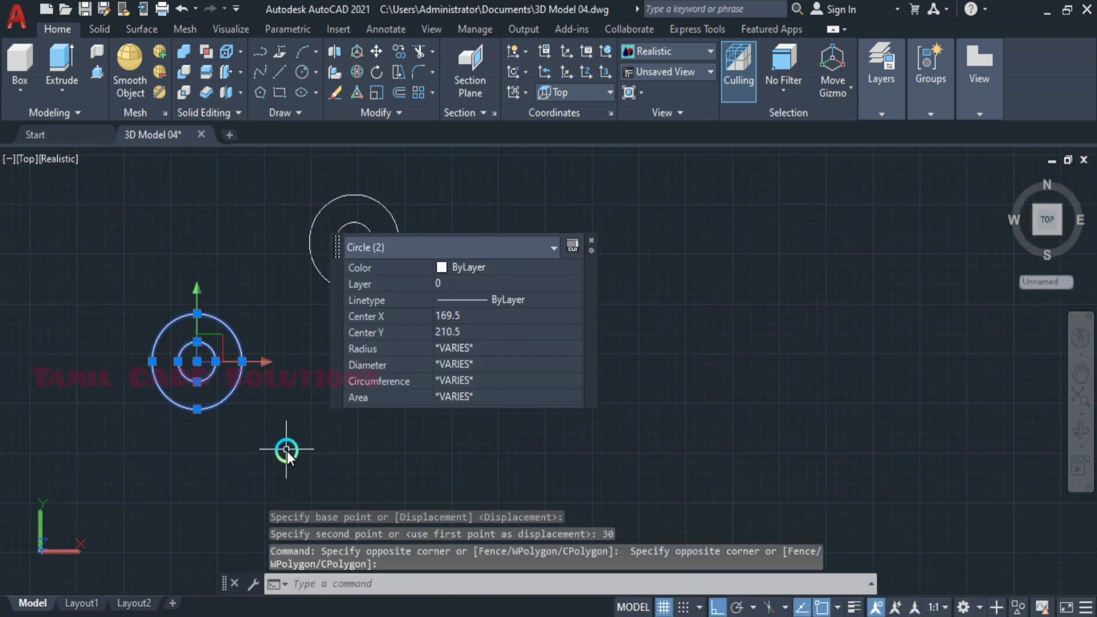
{"action": "type", "text": "co"}
{"action": "key", "text": "Return"}
{"action": "left_click", "coordinate": [600, 406]}
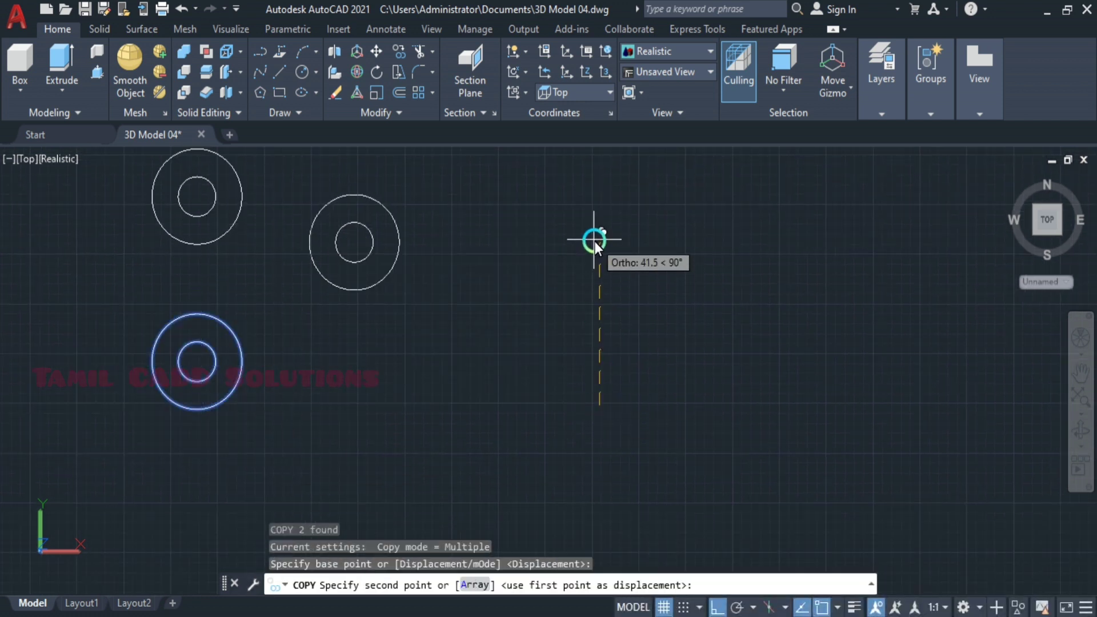
{"action": "type", "text": "60"}
{"action": "key", "text": "Return"}
{"action": "key", "text": "Escape"}
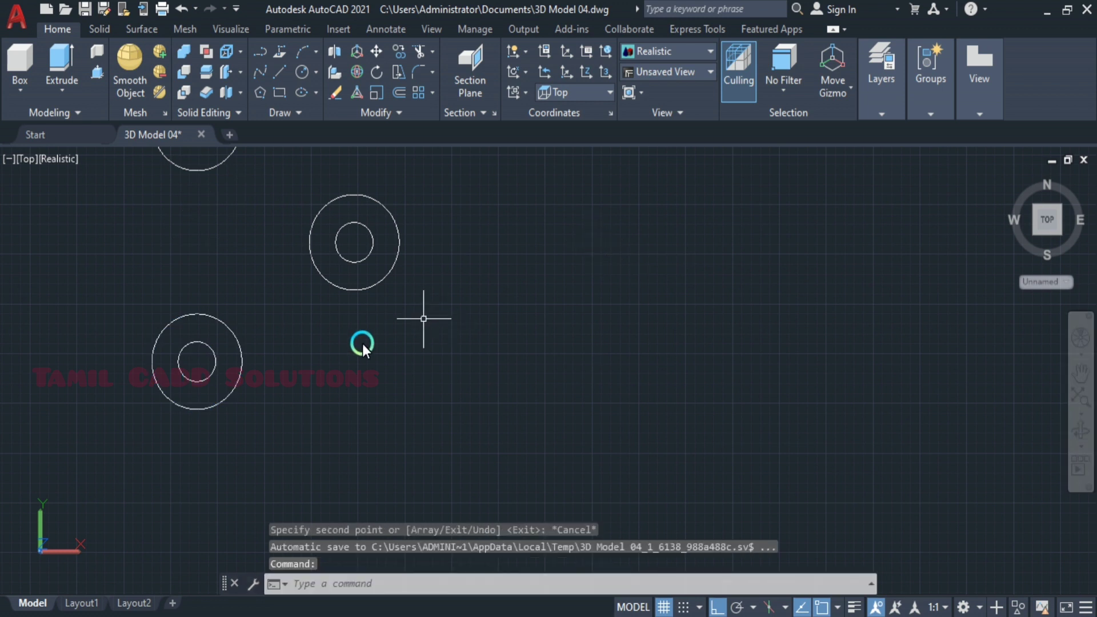
{"action": "middle_click_drag", "start_coordinate": [282, 316], "coordinate": [302, 418]}
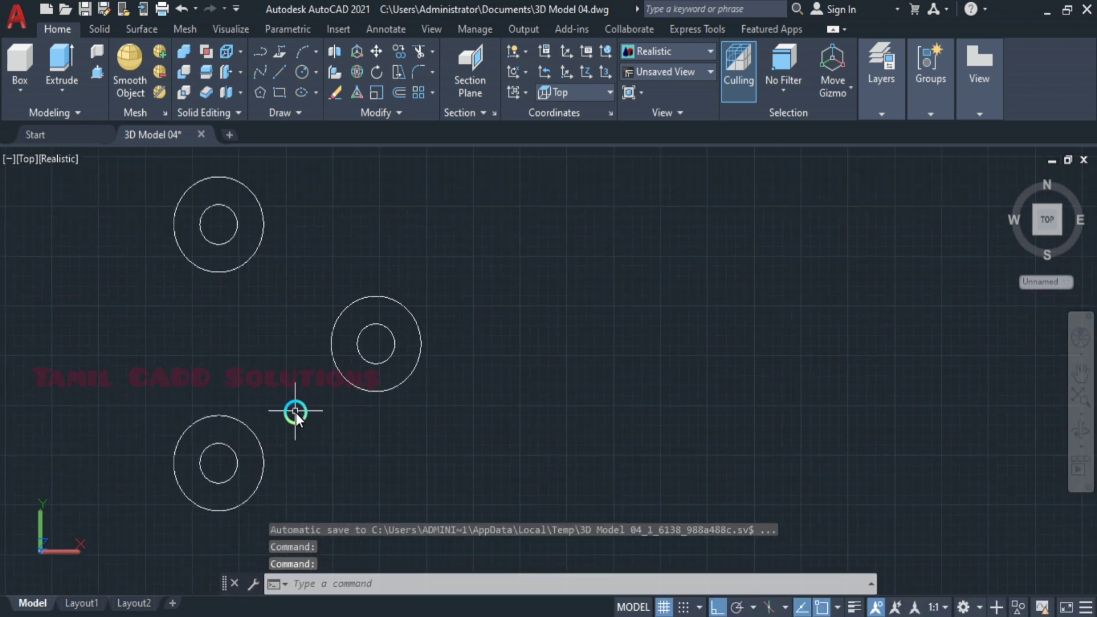
{"action": "type", "text": "l"}
{"action": "key", "text": "Return"}
Draw a tangent line from the top outer circle to the middle outer circle.
{"action": "right_click", "coordinate": [274, 383], "text": "shift"}
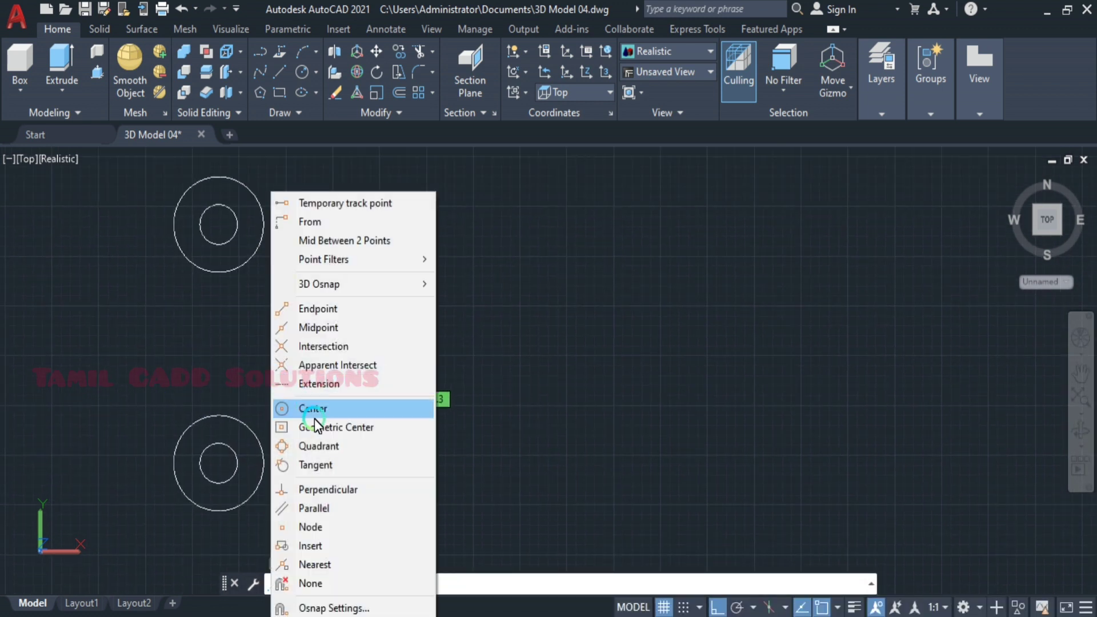
{"action": "left_click", "coordinate": [329, 463]}
{"action": "left_click", "coordinate": [256, 199]}
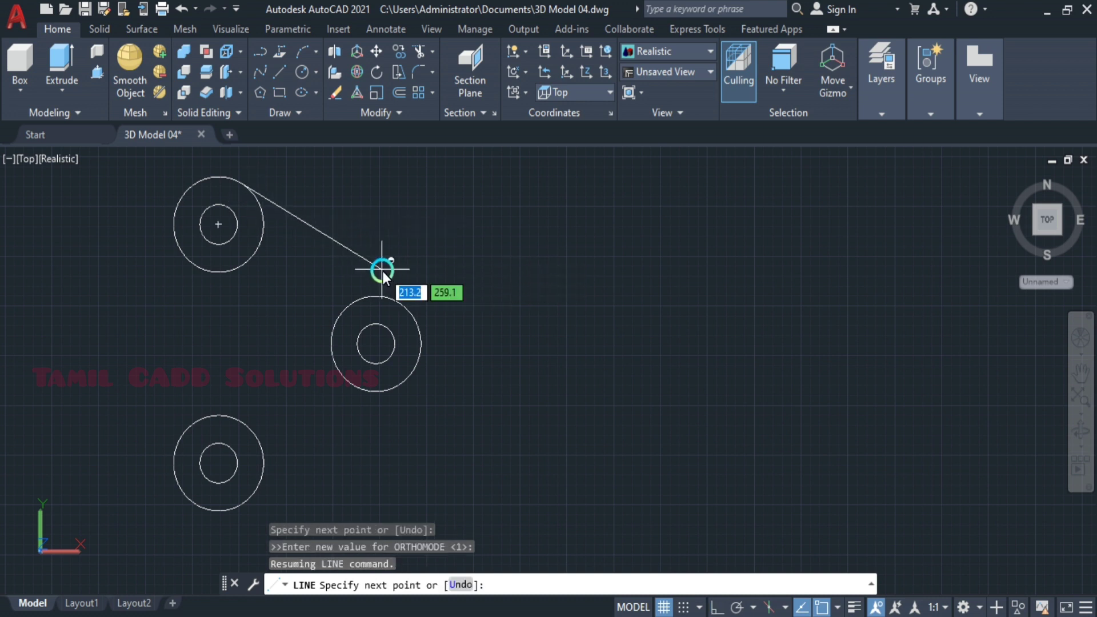
{"action": "right_click", "coordinate": [382, 272], "text": "shift"}
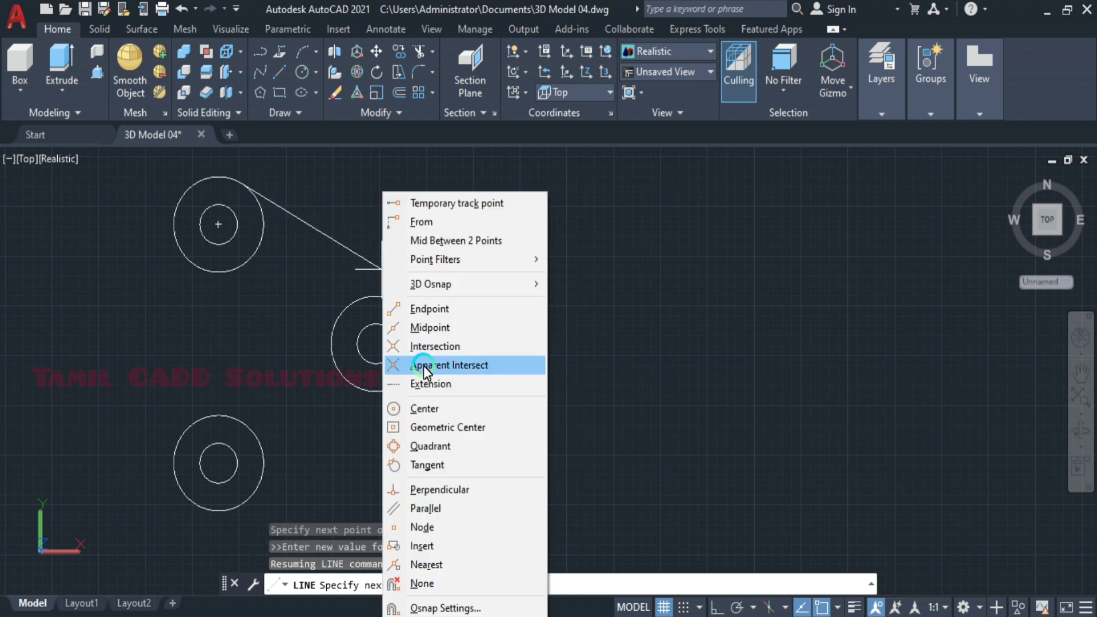
{"action": "left_click", "coordinate": [426, 463]}
{"action": "left_click", "coordinate": [401, 300]}
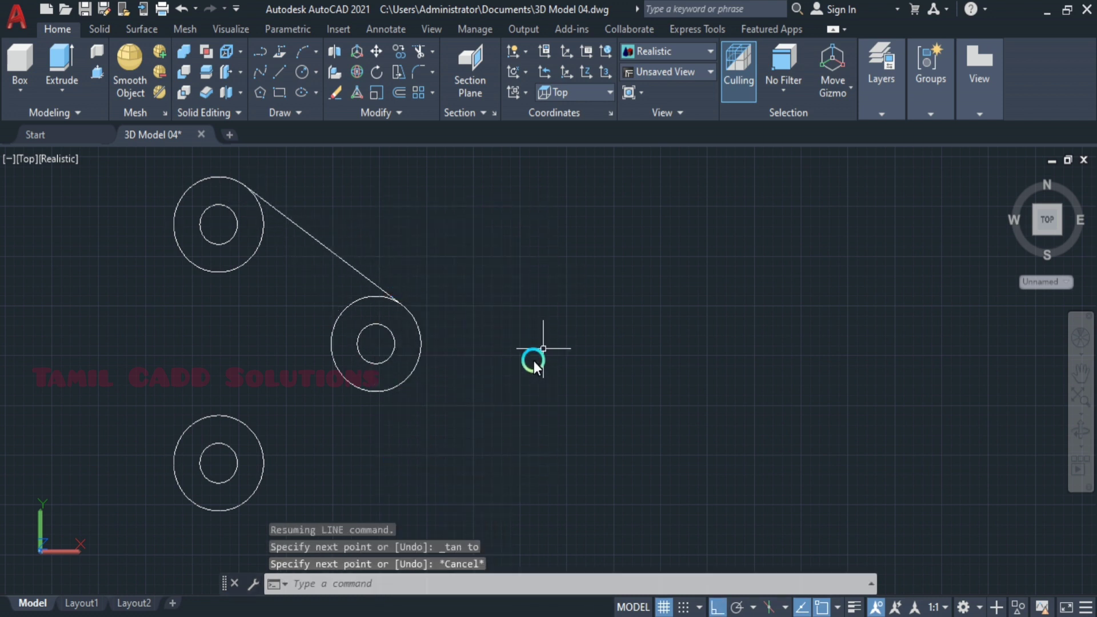
{"action": "key", "text": "Return"}
{"action": "key", "text": "Return"}
Draw a tangent line from the bottom outer circle to the middle outer circle.
{"action": "right_click", "coordinate": [324, 445], "text": "shift"}
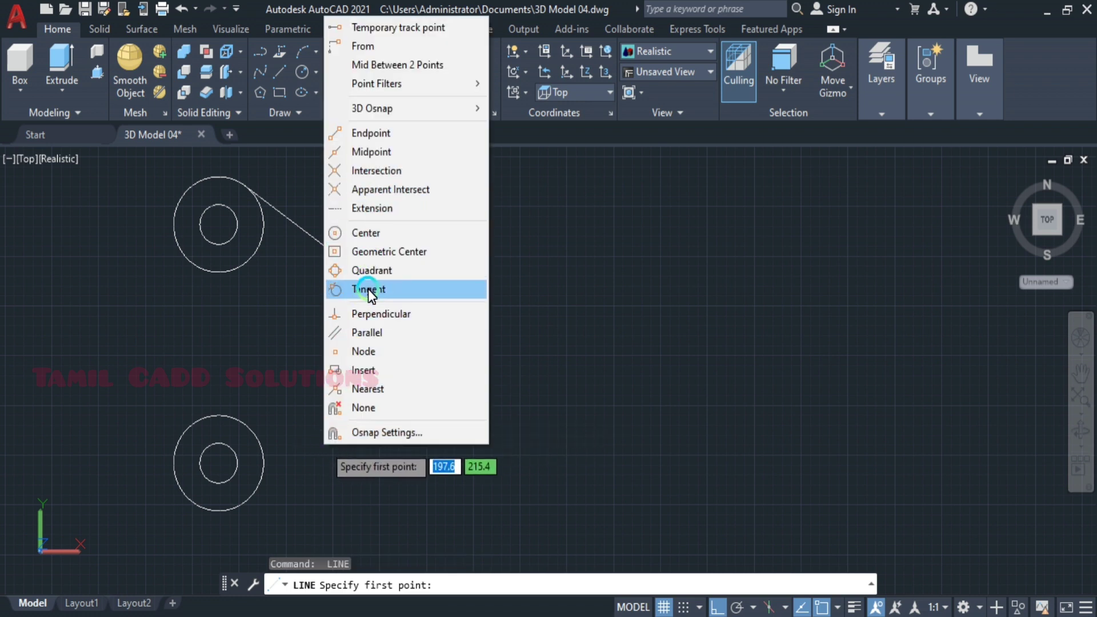
{"action": "left_click", "coordinate": [365, 289]}
{"action": "left_click", "coordinate": [255, 514]}
{"action": "right_click", "coordinate": [347, 457], "text": "shift"}
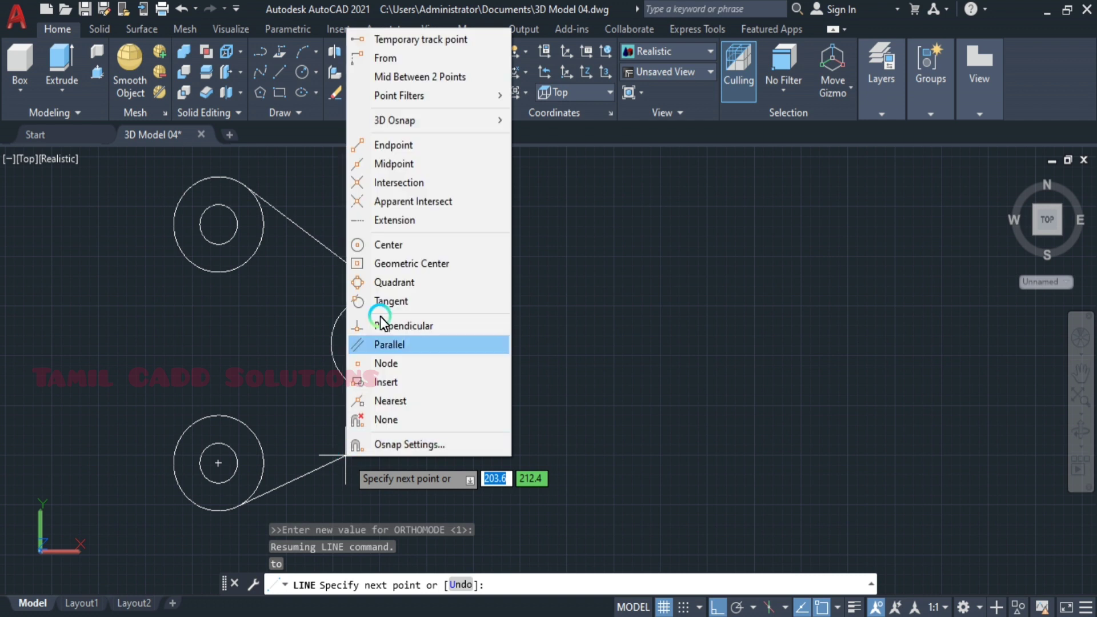
{"action": "left_click", "coordinate": [384, 299]}
{"action": "left_click", "coordinate": [403, 385]}
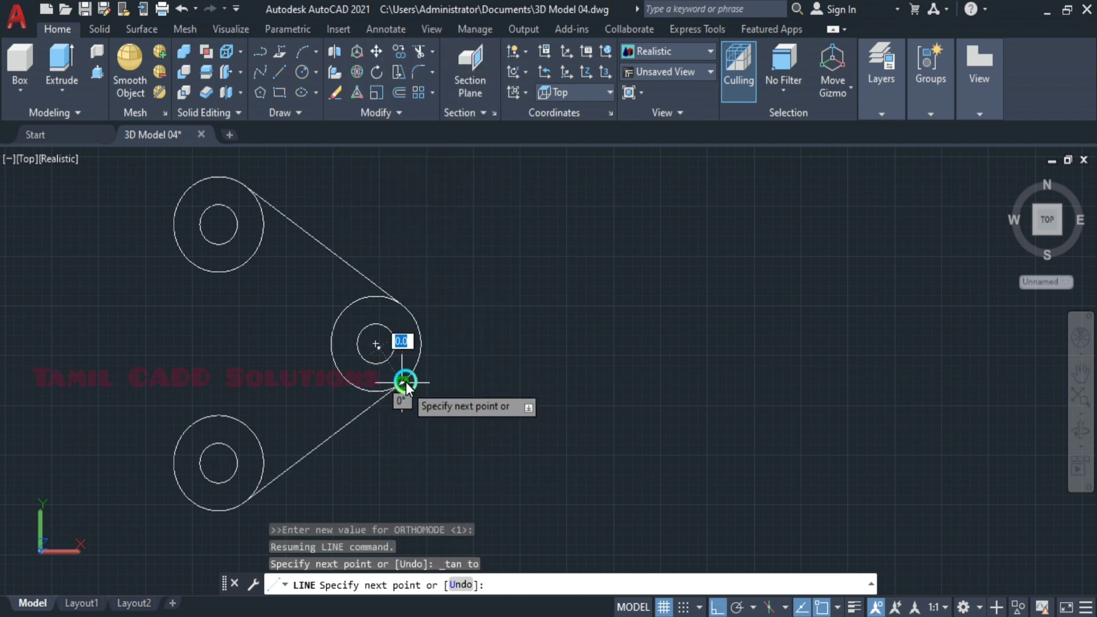
{"action": "key", "text": "Escape"}
Draw a tangent line from the bottom outer circle to the top outer circle.
{"action": "key", "text": "space"}
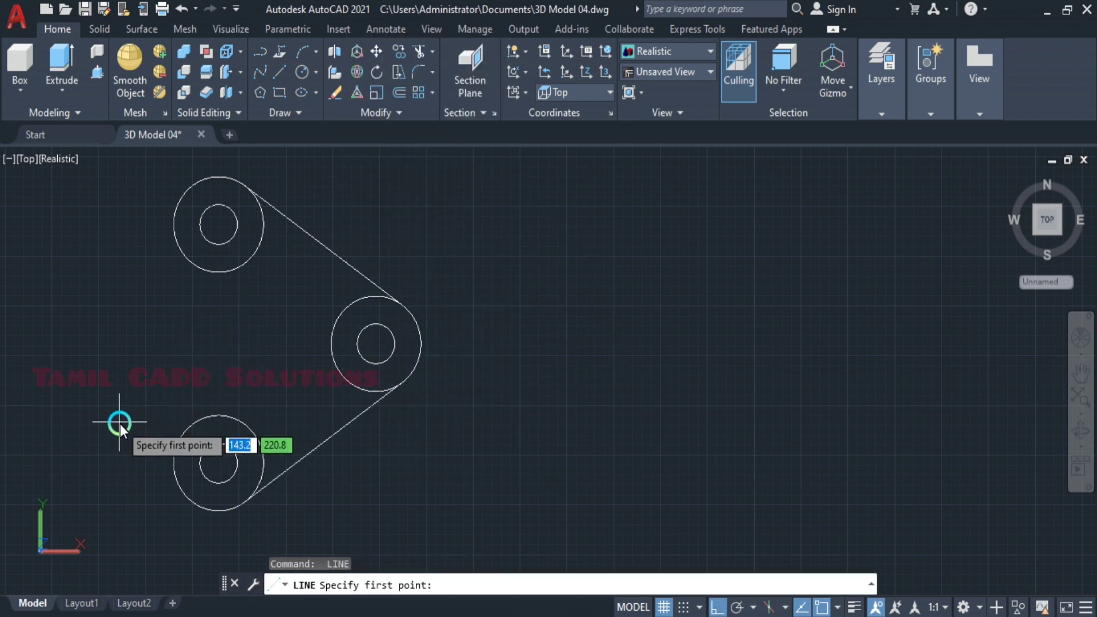
{"action": "right_click", "coordinate": [120, 425], "text": "shift"}
{"action": "left_click", "coordinate": [152, 460]}
{"action": "left_click", "coordinate": [180, 432]}
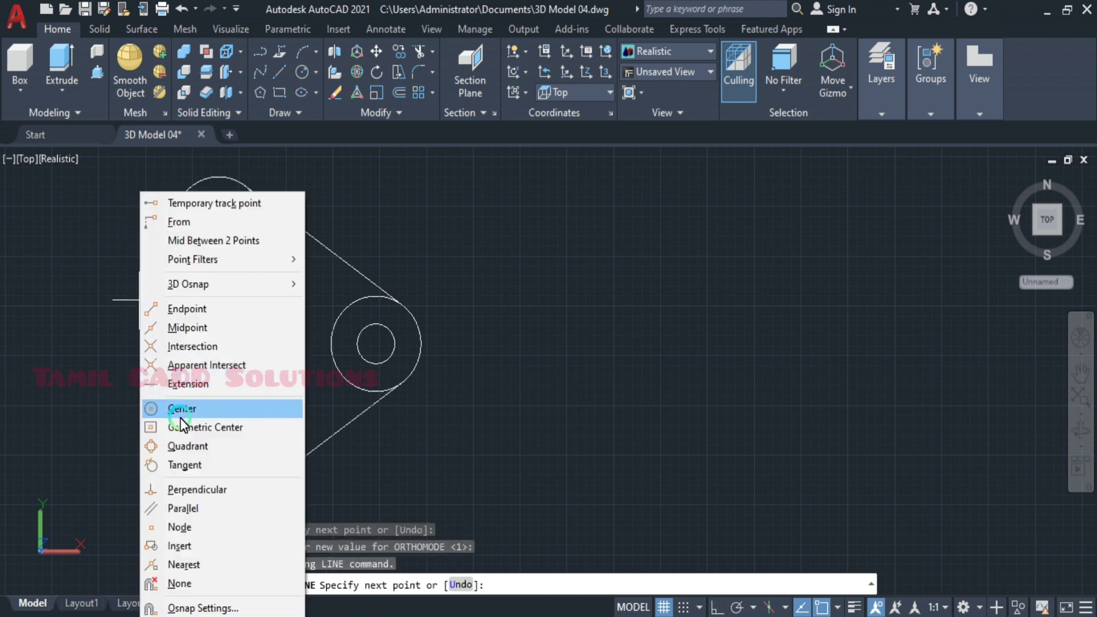
{"action": "left_click", "coordinate": [185, 464]}
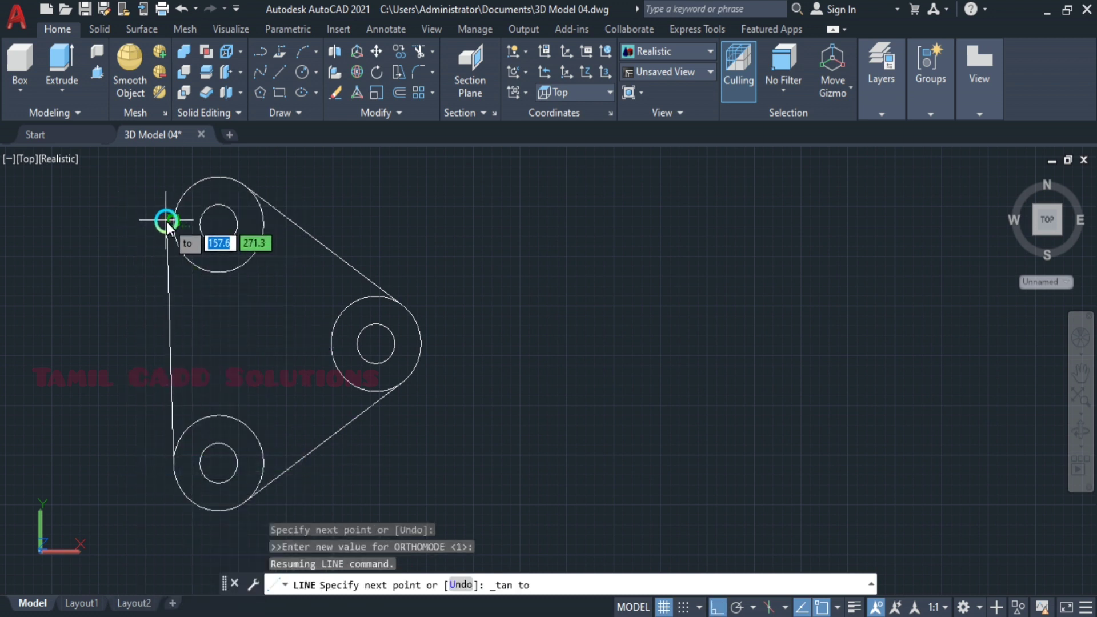
{"action": "left_click", "coordinate": [168, 224]}
{"action": "key", "text": "Escape"}
{"action": "key", "text": "Escape"}
Trim away the circle arcs inside the triangular outline with a fence.
{"action": "type", "text": "tr"}
{"action": "key", "text": "Return"}
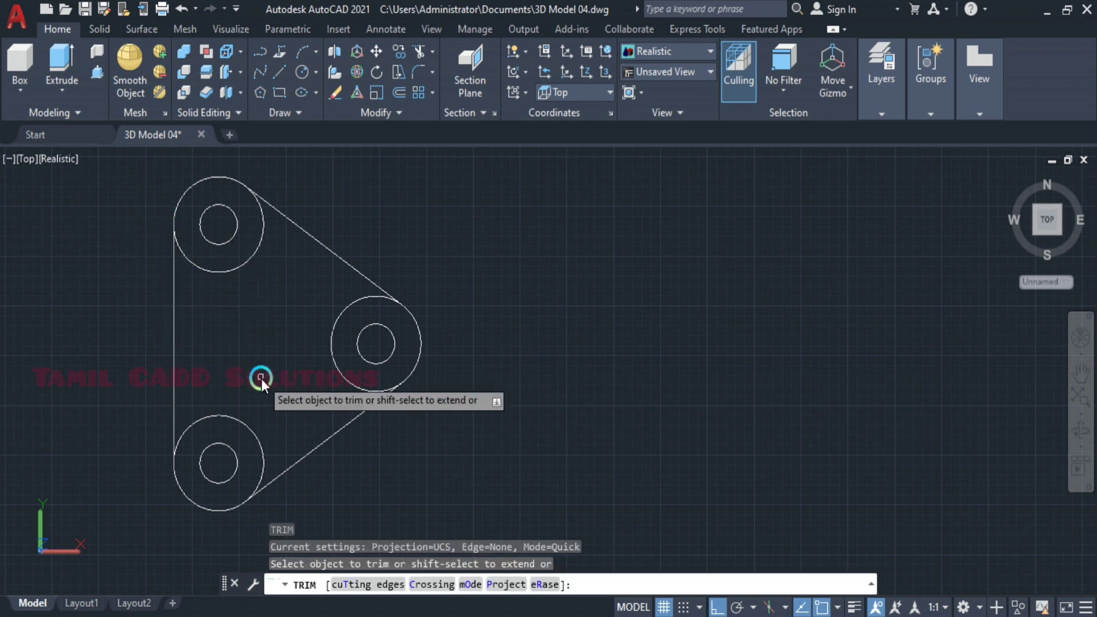
{"action": "key", "text": "ctrl+z"}
{"action": "left_click_drag", "start_coordinate": [223, 279], "coordinate": [307, 349]}
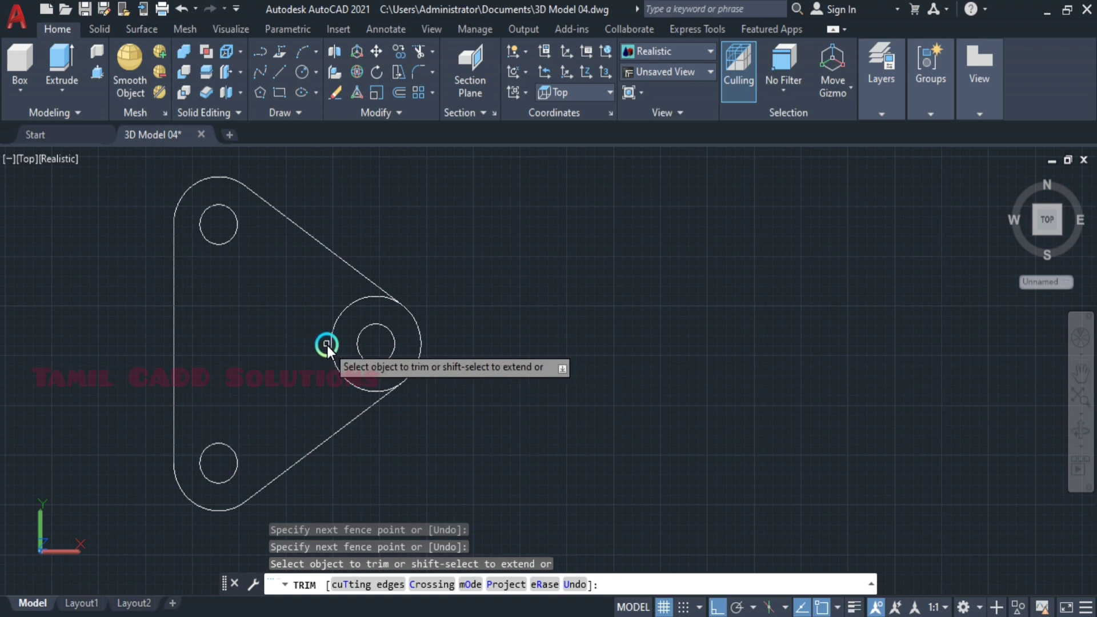
{"action": "key", "text": "Escape"}
{"action": "scroll", "coordinate": [309, 366], "scroll_direction": "down", "scroll_amount": 5}
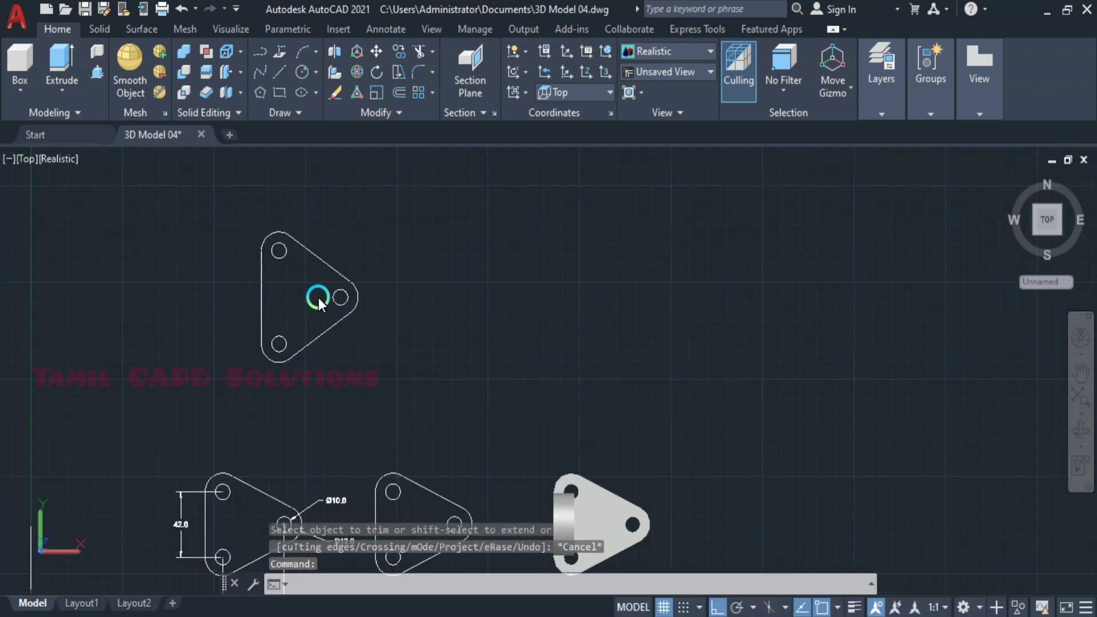
Window-select the triangle outline and JOIN it into one shape.
{"action": "left_click", "coordinate": [216, 201]}
{"action": "left_click", "coordinate": [387, 400]}
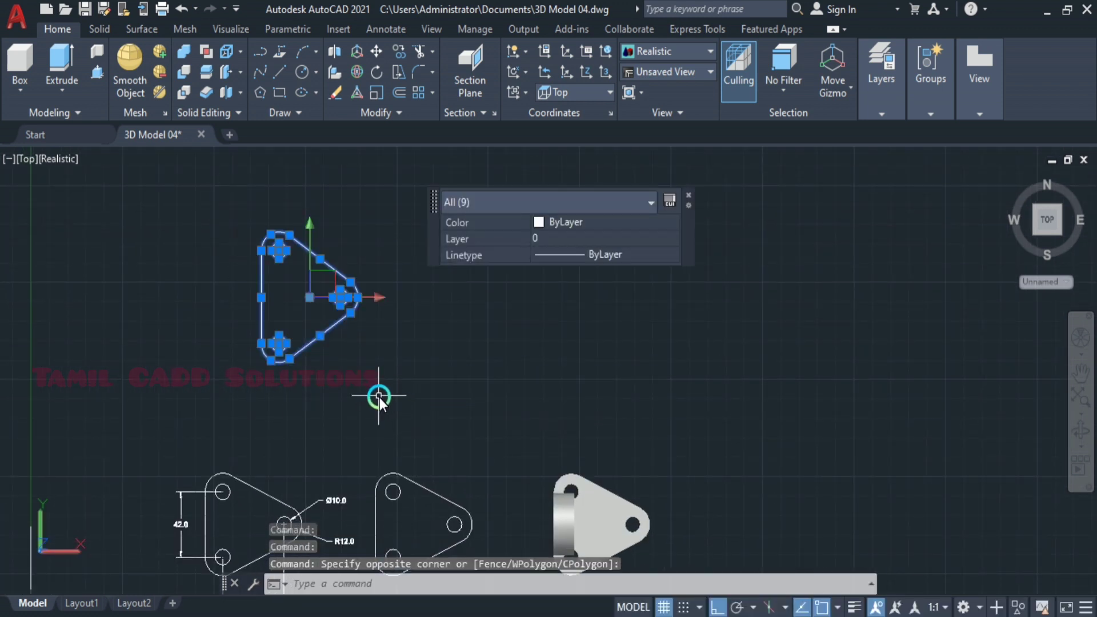
{"action": "type", "text": "j"}
{"action": "key", "text": "Return"}
Press-pull the triangle's enclosed area 10 units into a solid plate.
{"action": "left_click", "coordinate": [62, 63]}
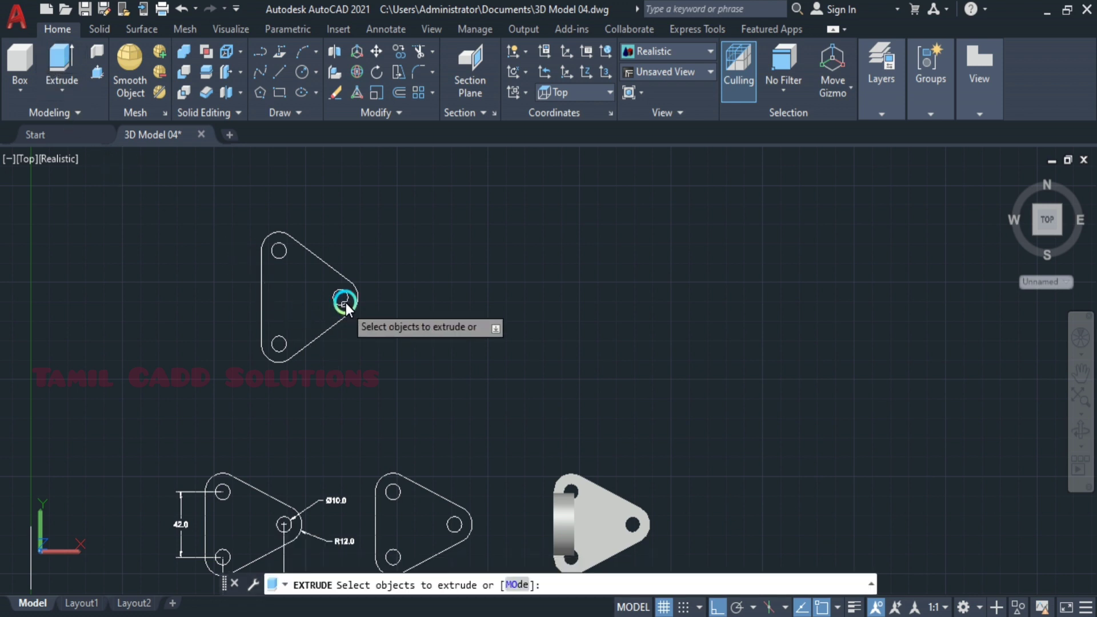
{"action": "key", "text": "Escape"}
{"action": "left_click", "coordinate": [97, 71]}
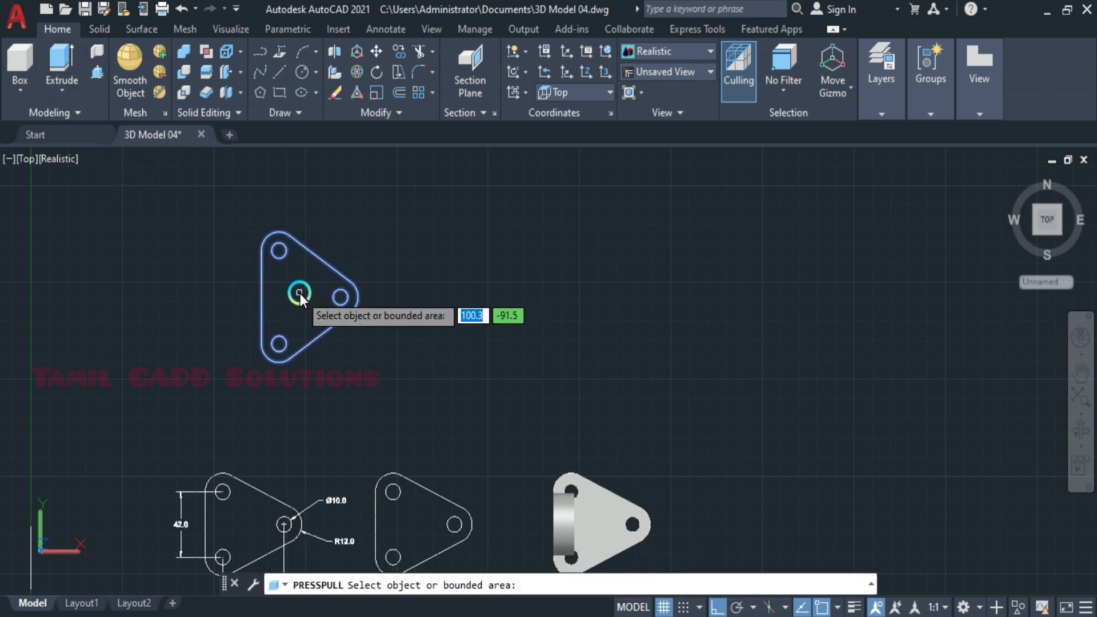
{"action": "left_click", "coordinate": [300, 293]}
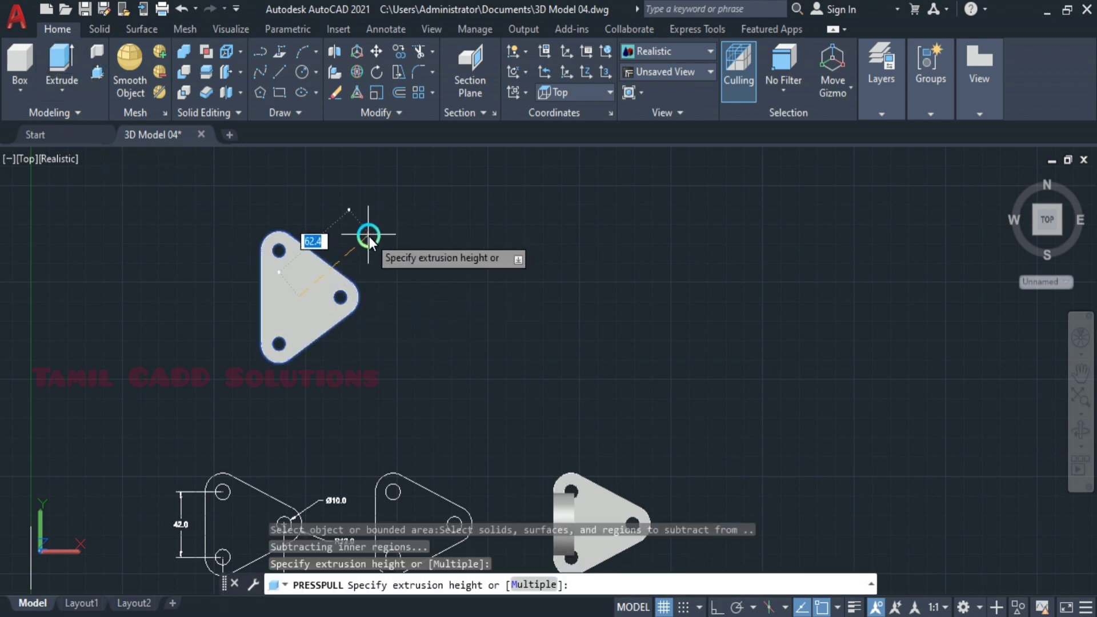
{"action": "type", "text": "10"}
{"action": "key", "text": "Return"}
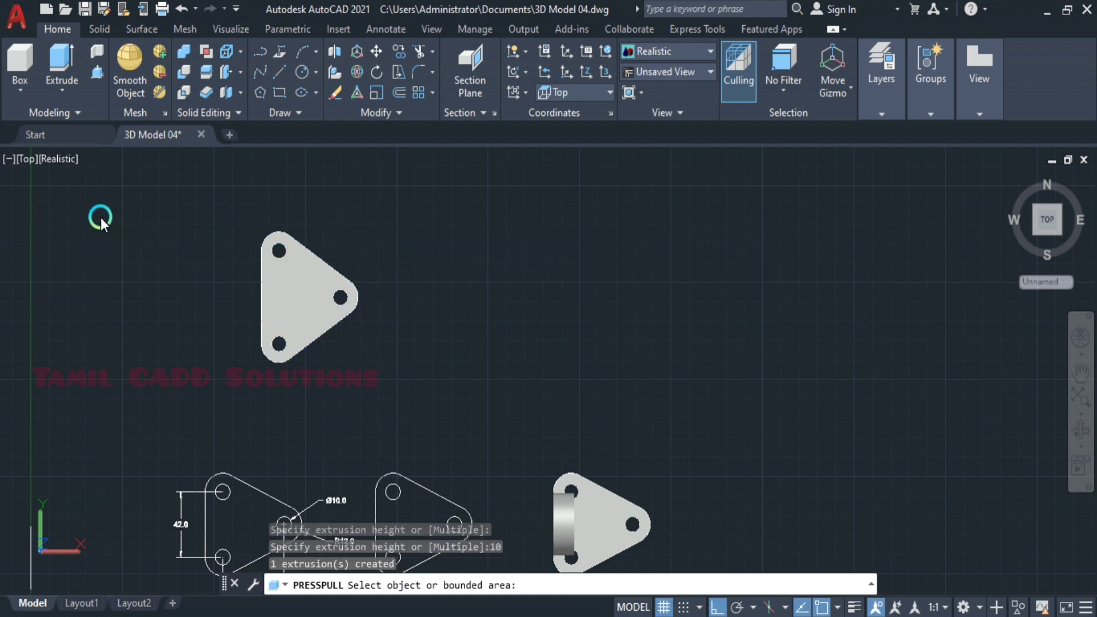
{"action": "key", "text": "Return"}
{"action": "left_click", "coordinate": [33, 153]}
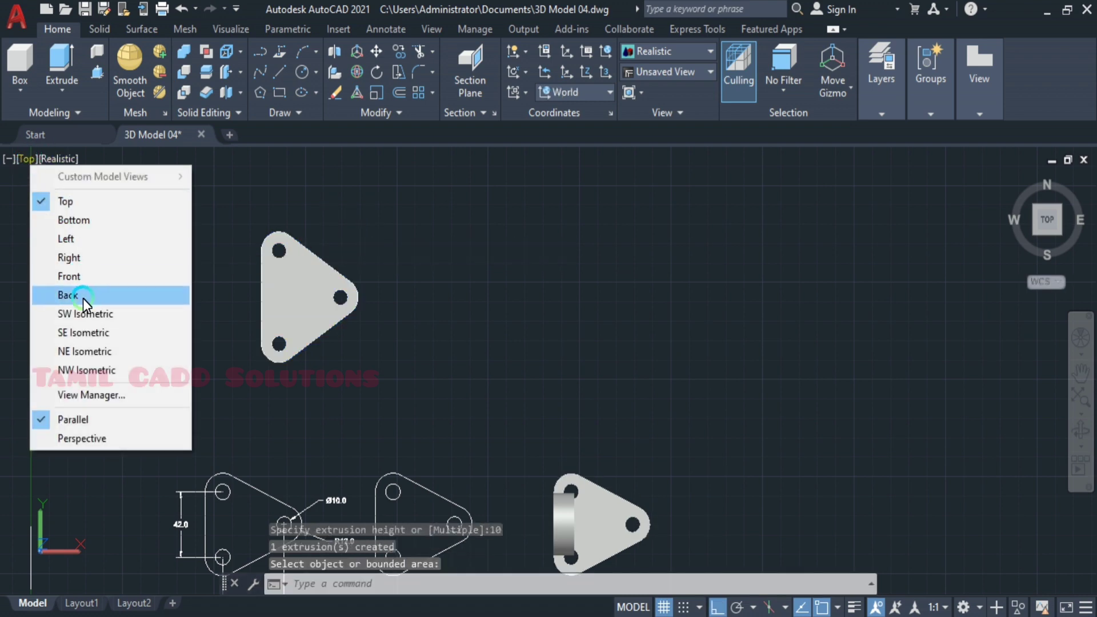
In SW Isometric view, copy the upright lug onto the new base plate with CO.
{"action": "left_click", "coordinate": [78, 314]}
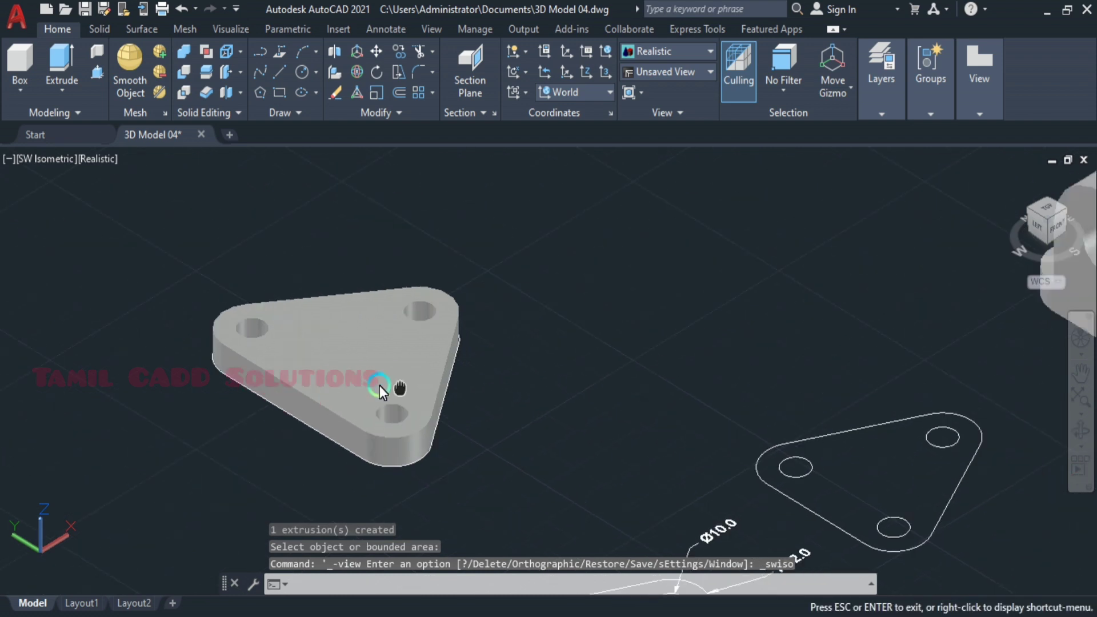
{"action": "middle_click_drag", "start_coordinate": [409, 386], "coordinate": [372, 417]}
{"action": "left_click", "coordinate": [789, 357]}
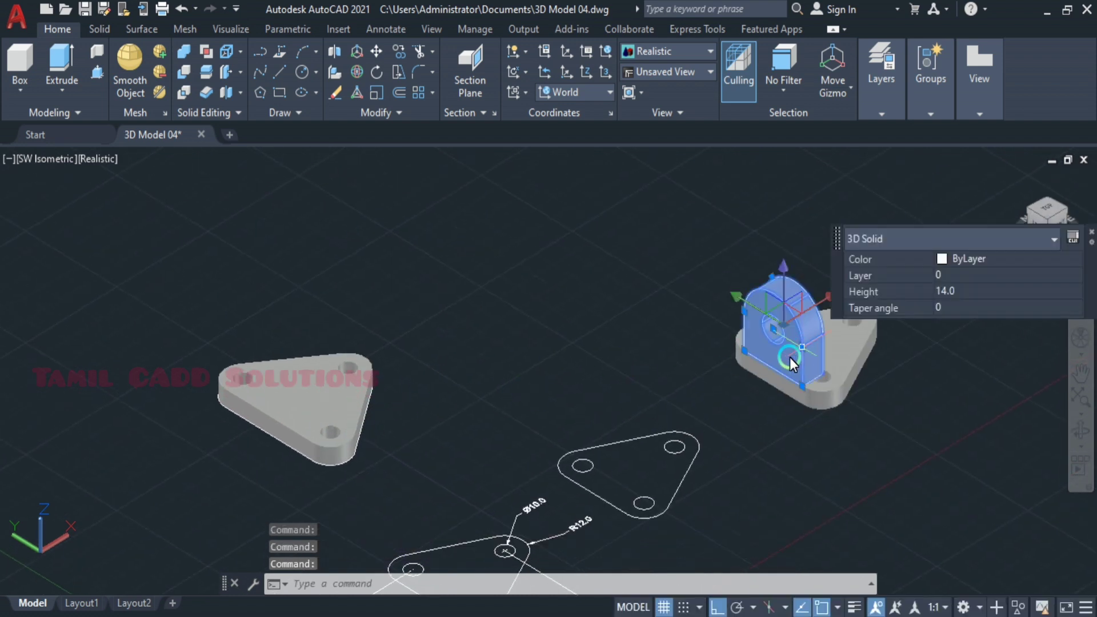
{"action": "type", "text": "co"}
{"action": "key", "text": "Return"}
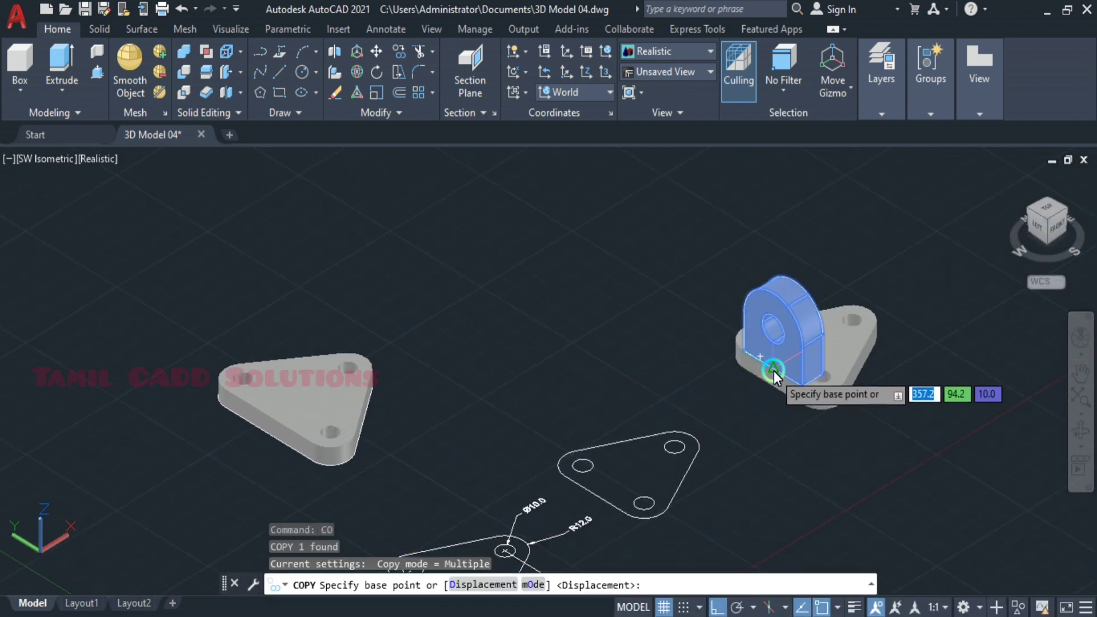
{"action": "left_click", "coordinate": [774, 368]}
{"action": "scroll", "coordinate": [236, 389], "scroll_direction": "up", "scroll_amount": 3}
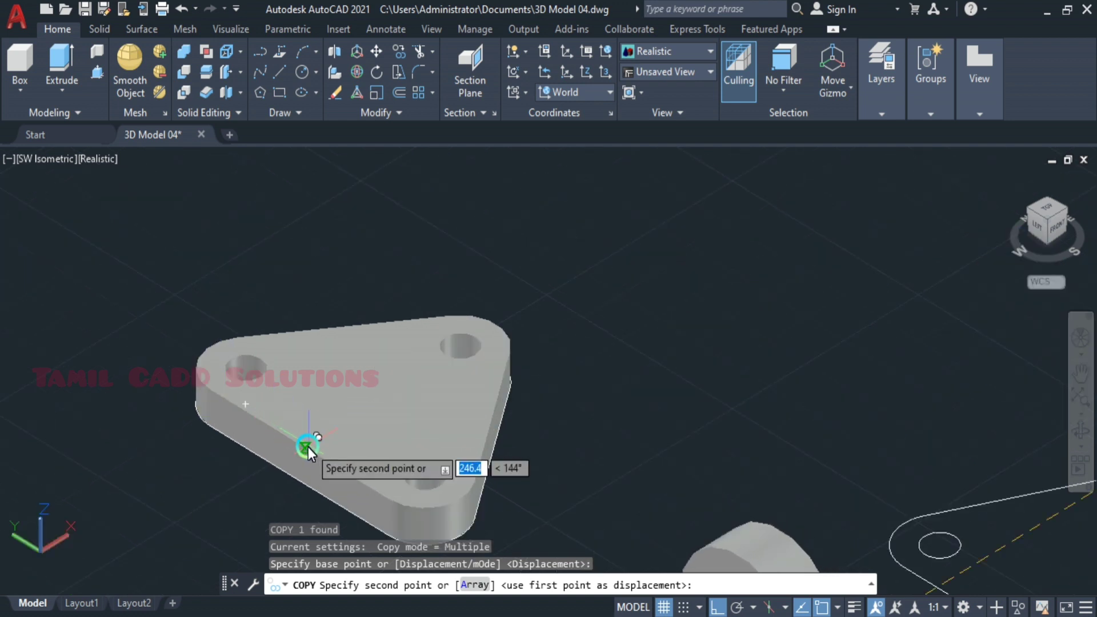
{"action": "left_click", "coordinate": [300, 439]}
{"action": "key", "text": "Escape"}
Switch the view to Left, then Front, zoomed in on the L-shaped solid.
{"action": "scroll", "coordinate": [400, 457], "scroll_direction": "up", "scroll_amount": 2}
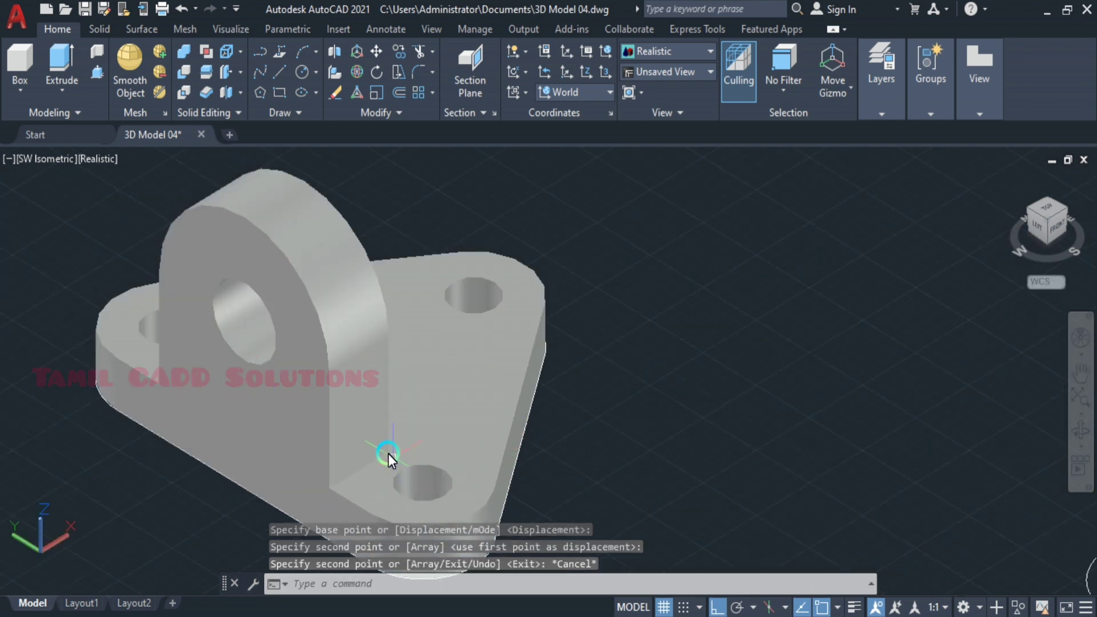
{"action": "scroll", "coordinate": [432, 454], "scroll_direction": "down", "scroll_amount": 2}
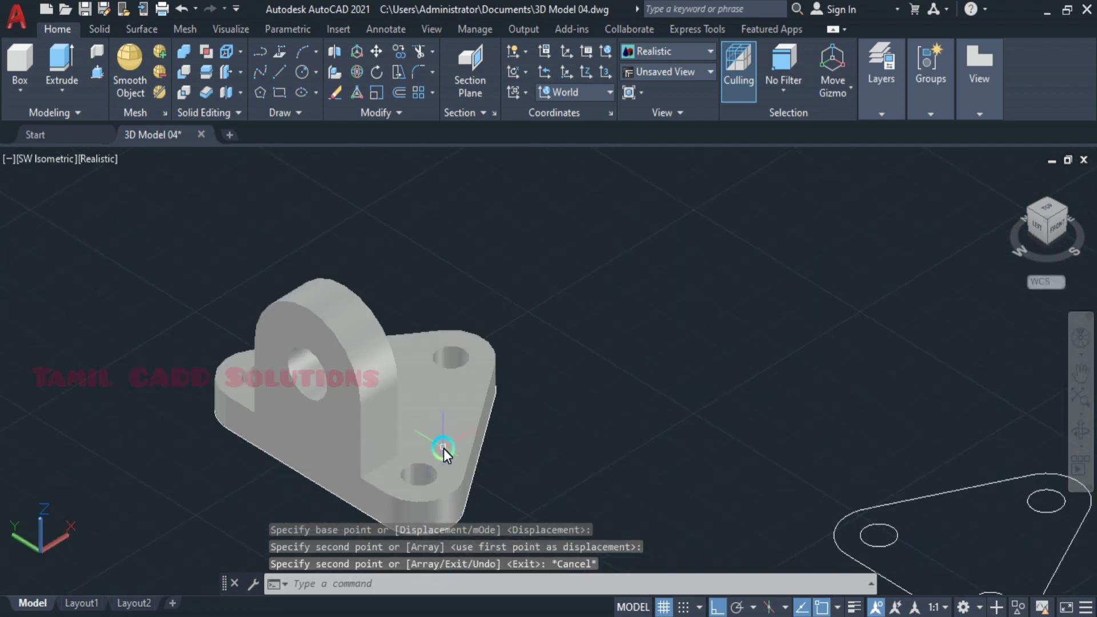
{"action": "scroll", "coordinate": [445, 393], "scroll_direction": "down", "scroll_amount": 2}
{"action": "scroll", "coordinate": [504, 409], "scroll_direction": "down", "scroll_amount": 1}
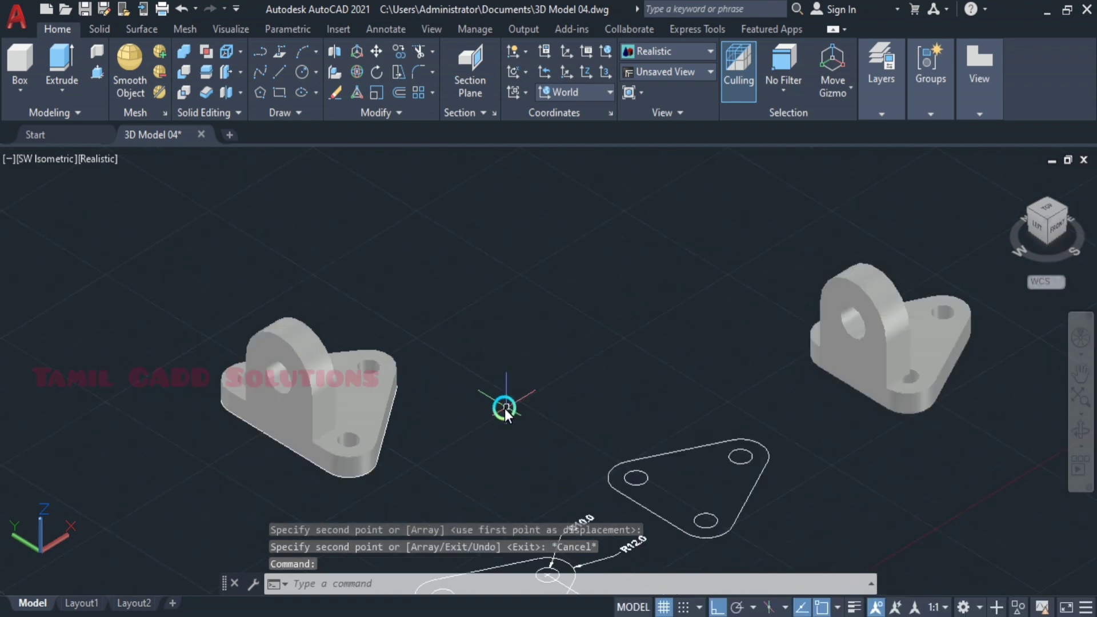
{"action": "left_click", "coordinate": [26, 158]}
{"action": "left_click", "coordinate": [65, 238]}
{"action": "left_click", "coordinate": [27, 160]}
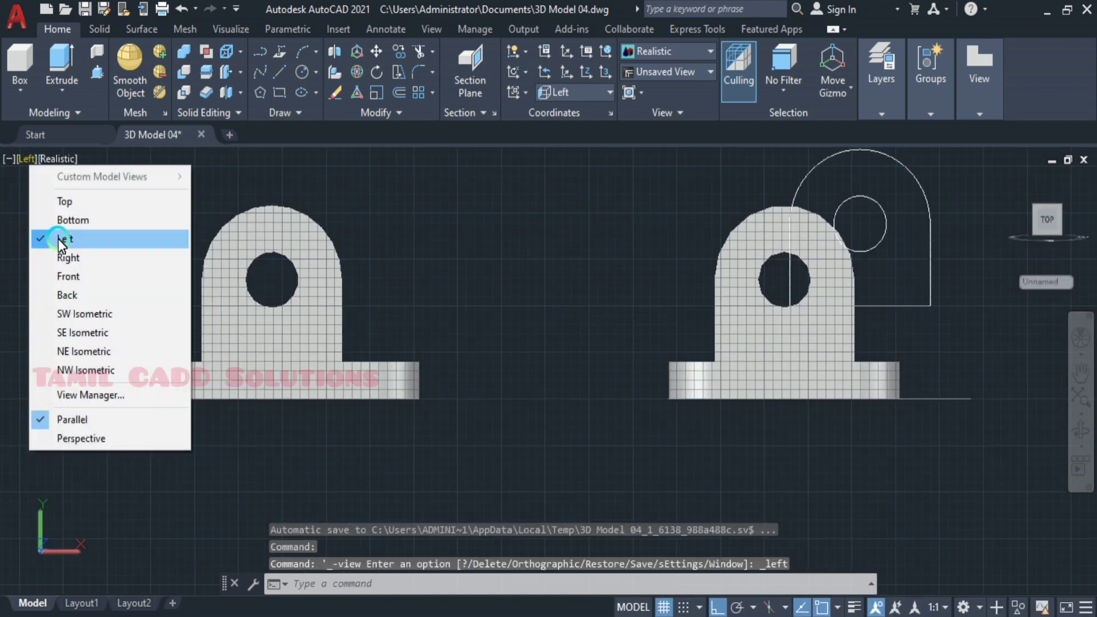
{"action": "left_click", "coordinate": [68, 277]}
Scroll page 83 of the PDF to review the rib and plate dimensions.
{"action": "scroll", "coordinate": [440, 343], "scroll_direction": "up", "scroll_amount": 3}
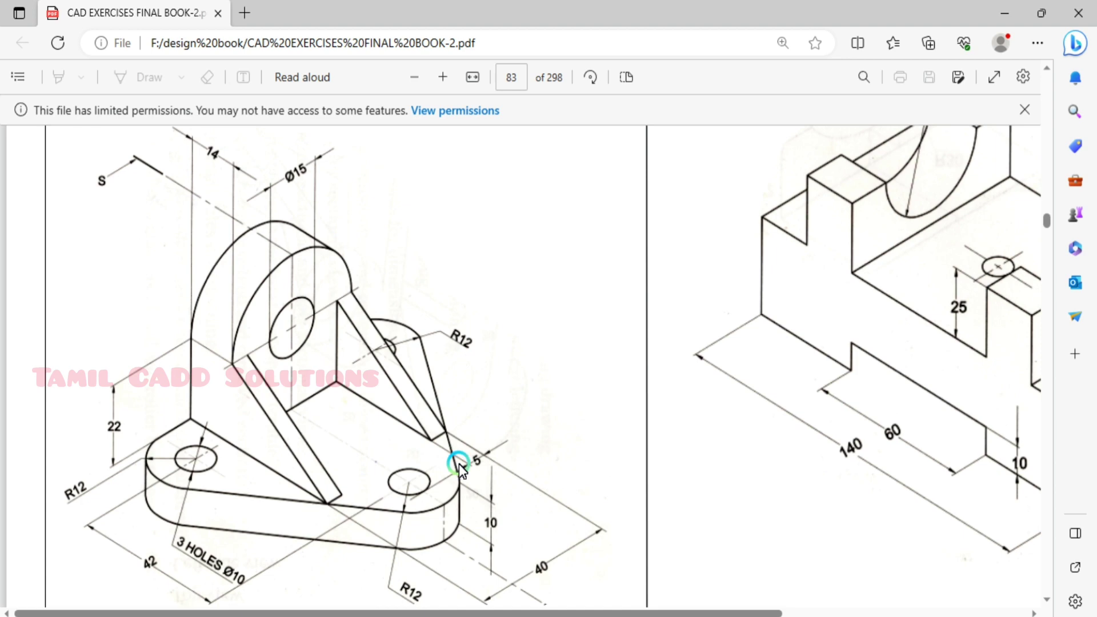
Back in AutoCAD, switch to SW Isometric view and hide the grid with F7.
{"action": "left_click", "coordinate": [1005, 13]}
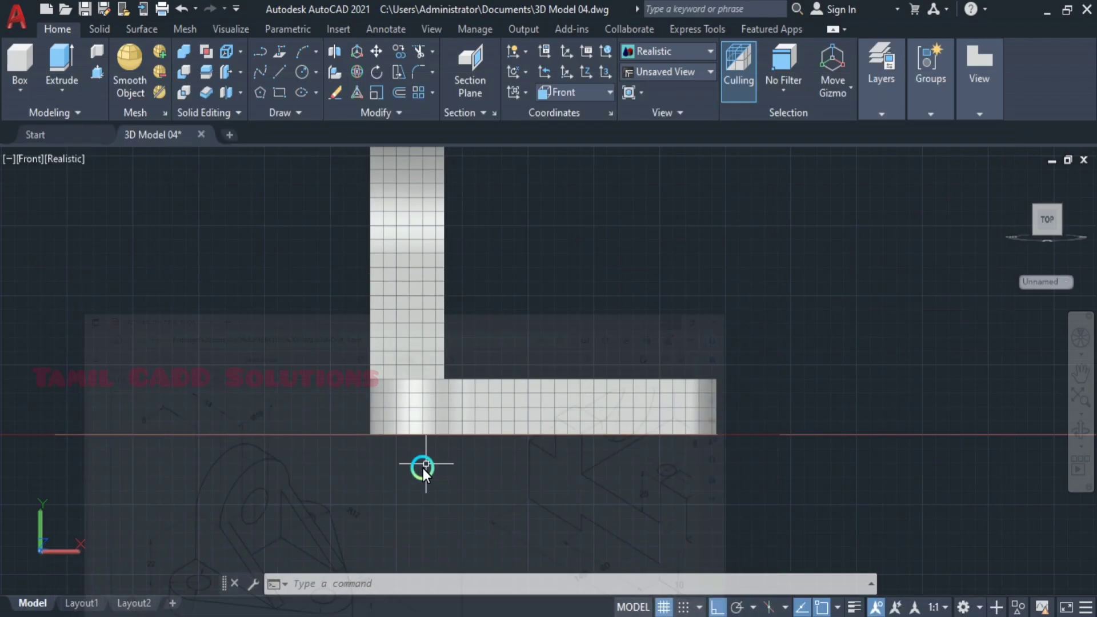
{"action": "middle_click_drag", "start_coordinate": [505, 393], "coordinate": [363, 476]}
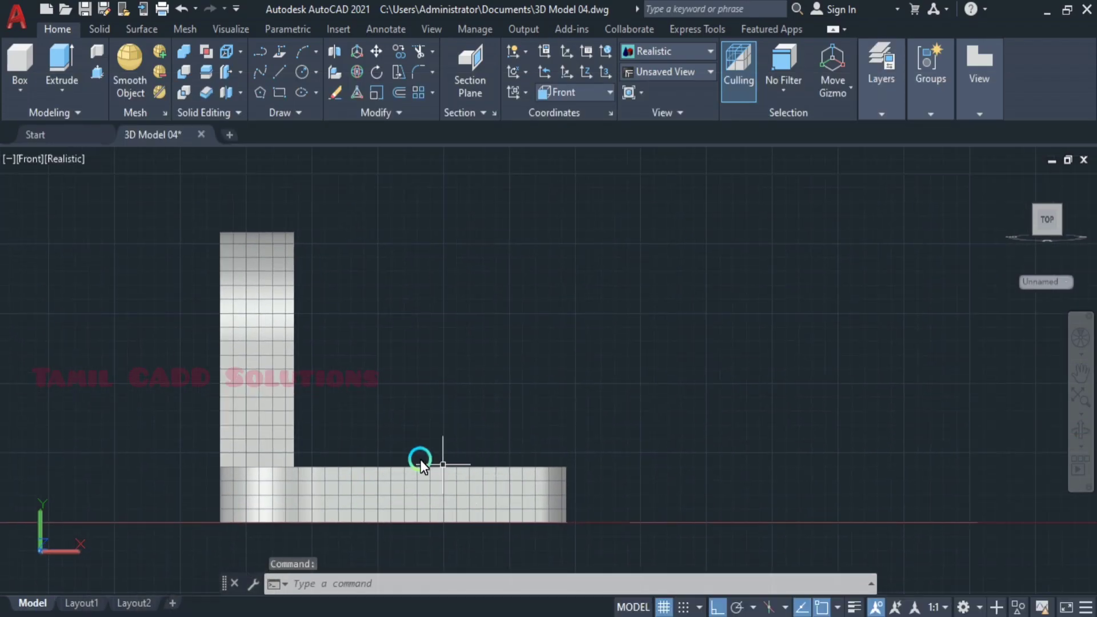
{"action": "scroll", "coordinate": [417, 411], "scroll_direction": "down", "scroll_amount": 2}
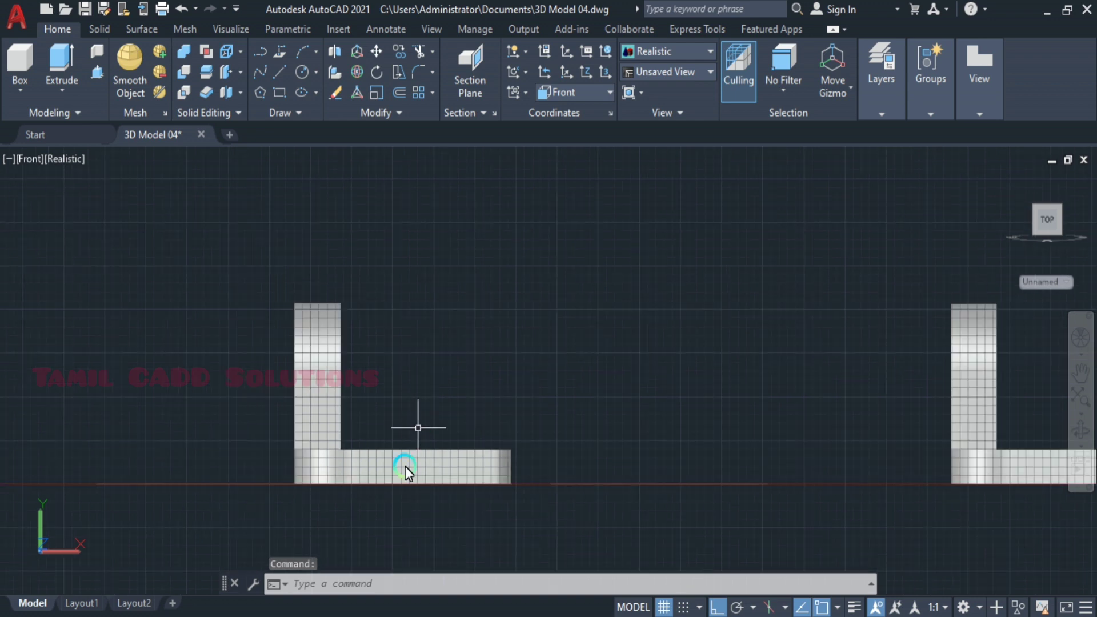
{"action": "left_click", "coordinate": [27, 160]}
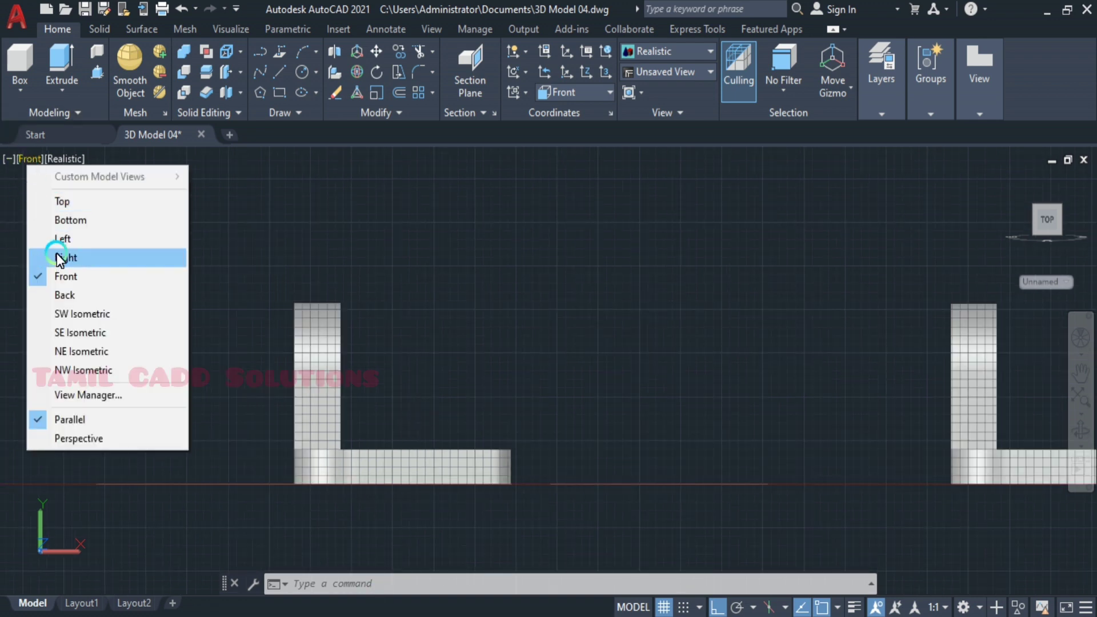
{"action": "left_click", "coordinate": [86, 314]}
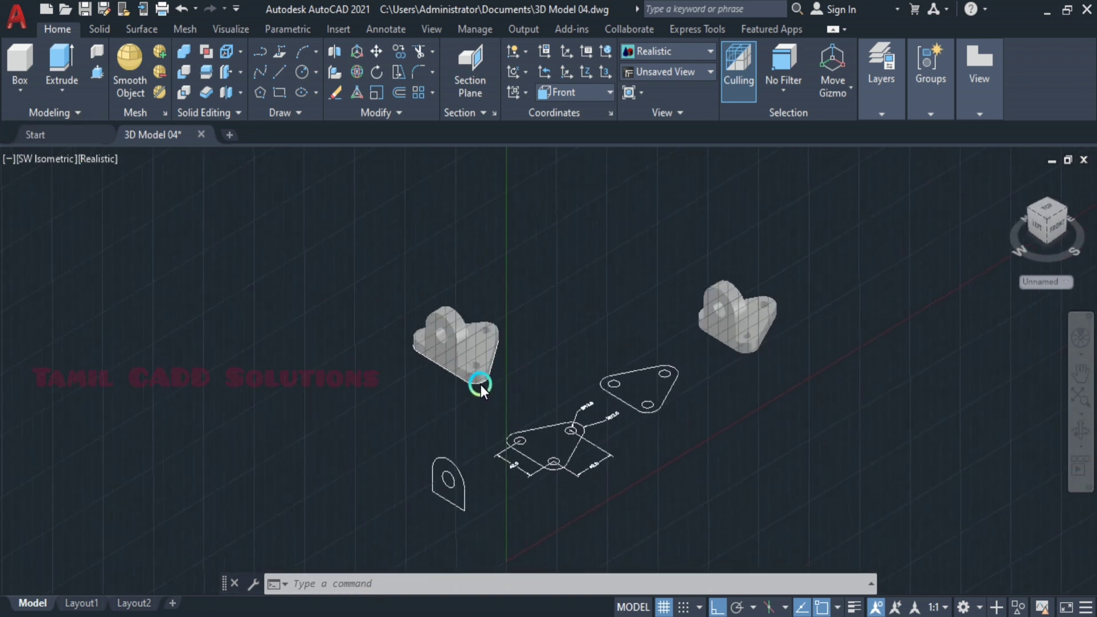
{"action": "scroll", "coordinate": [450, 359], "scroll_direction": "up", "scroll_amount": 3}
{"action": "scroll", "coordinate": [437, 429], "scroll_direction": "down", "scroll_amount": 1}
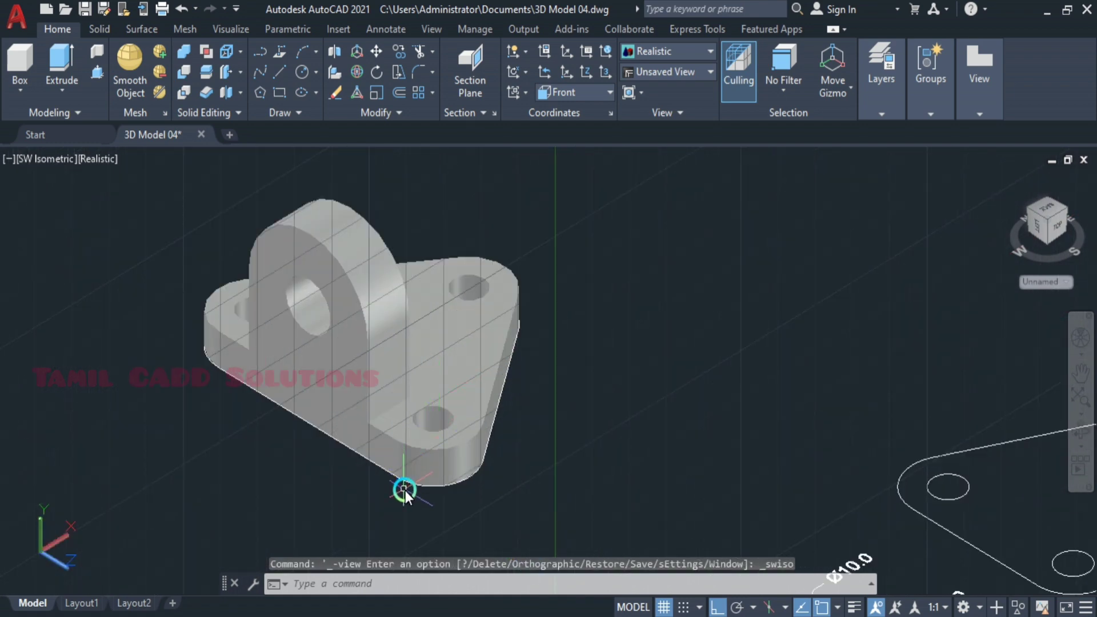
{"action": "key", "text": "F7"}
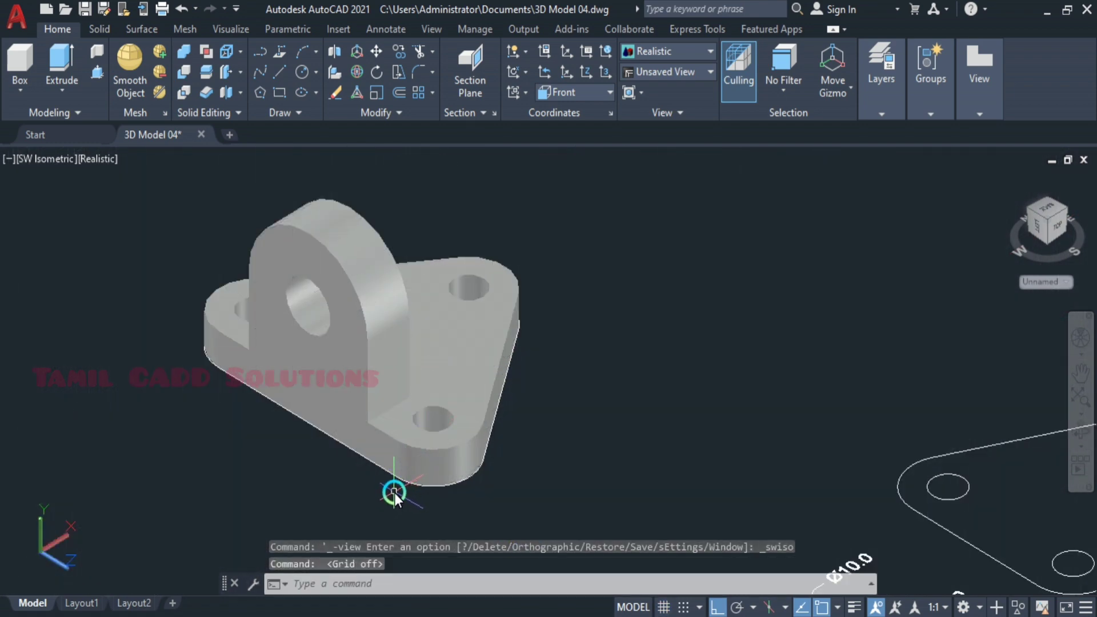
Draw a guide line across the base plate to its edge.
{"action": "left_click", "coordinate": [279, 86]}
{"action": "left_click", "coordinate": [408, 397]}
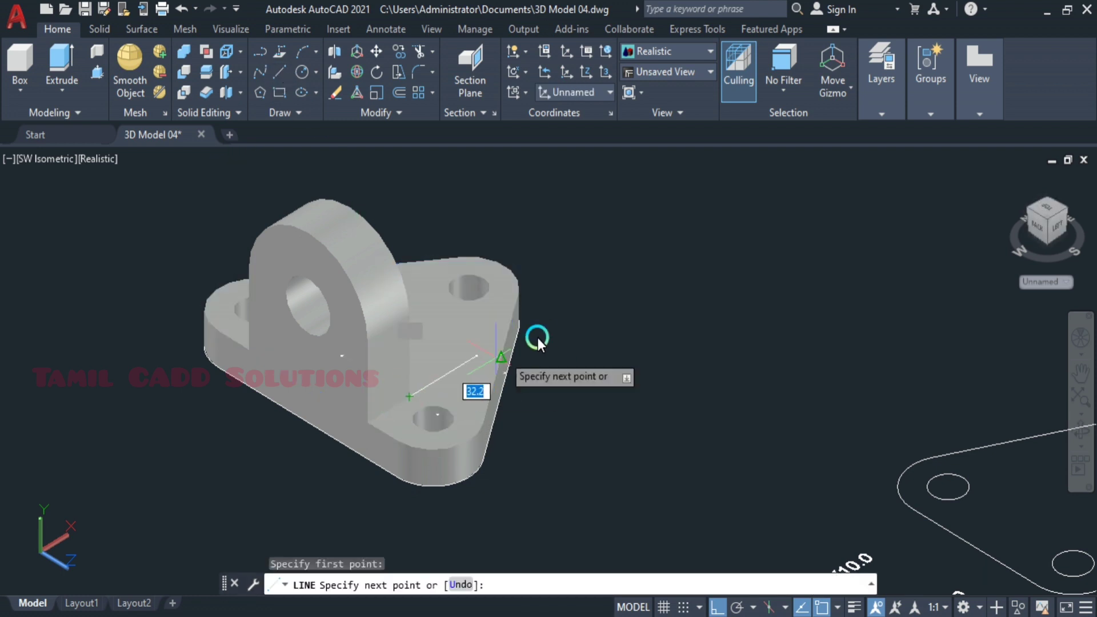
{"action": "scroll", "coordinate": [505, 336], "scroll_direction": "up", "scroll_amount": 3}
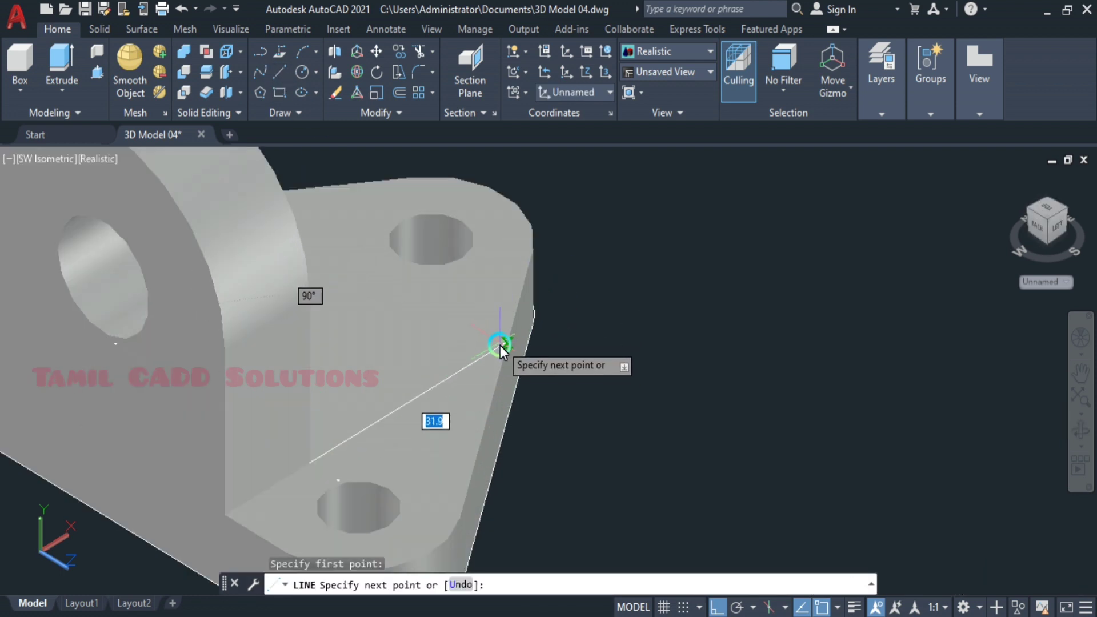
{"action": "left_click", "coordinate": [597, 318]}
{"action": "key", "text": "Escape"}
Draw the 22-high vertical rib edge and sloping rib line from the lug face corner.
{"action": "key", "text": "Return"}
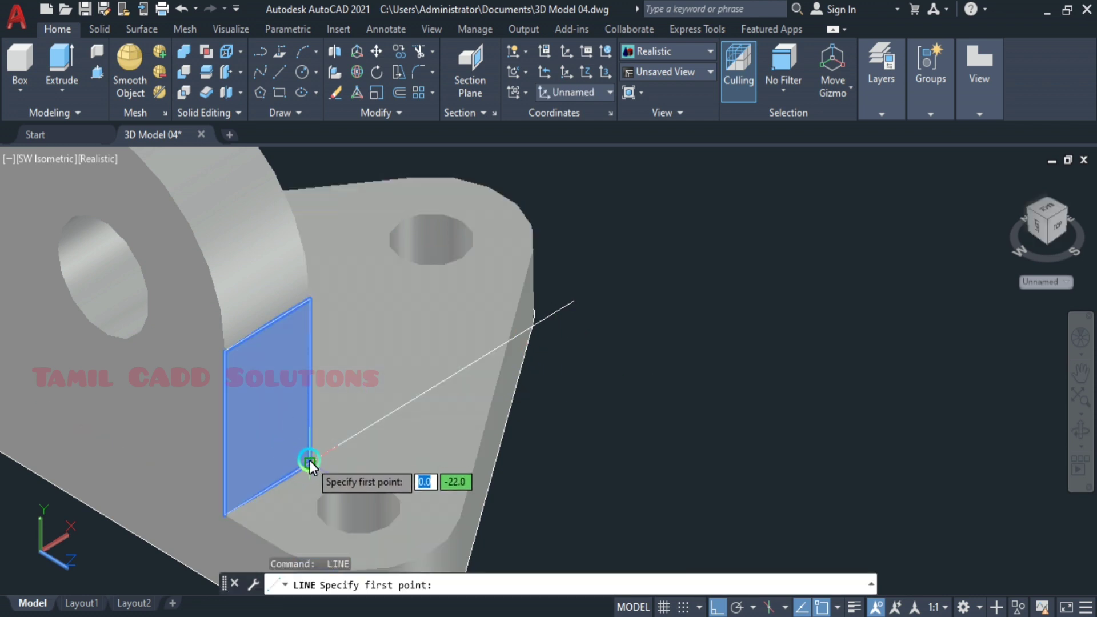
{"action": "left_click", "coordinate": [310, 460]}
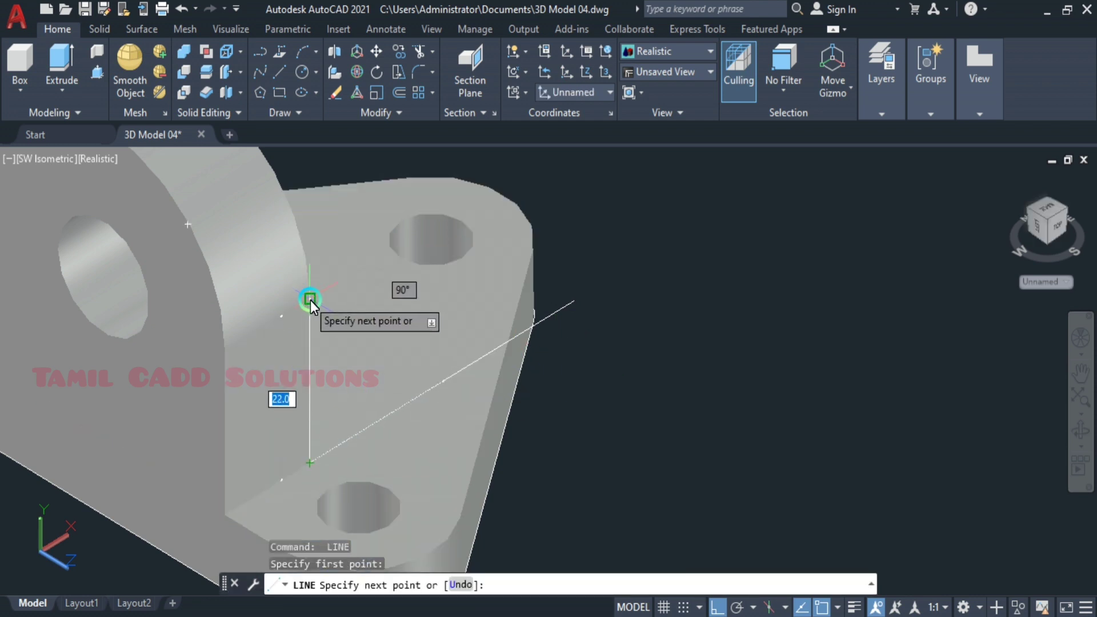
{"action": "left_click", "coordinate": [310, 298]}
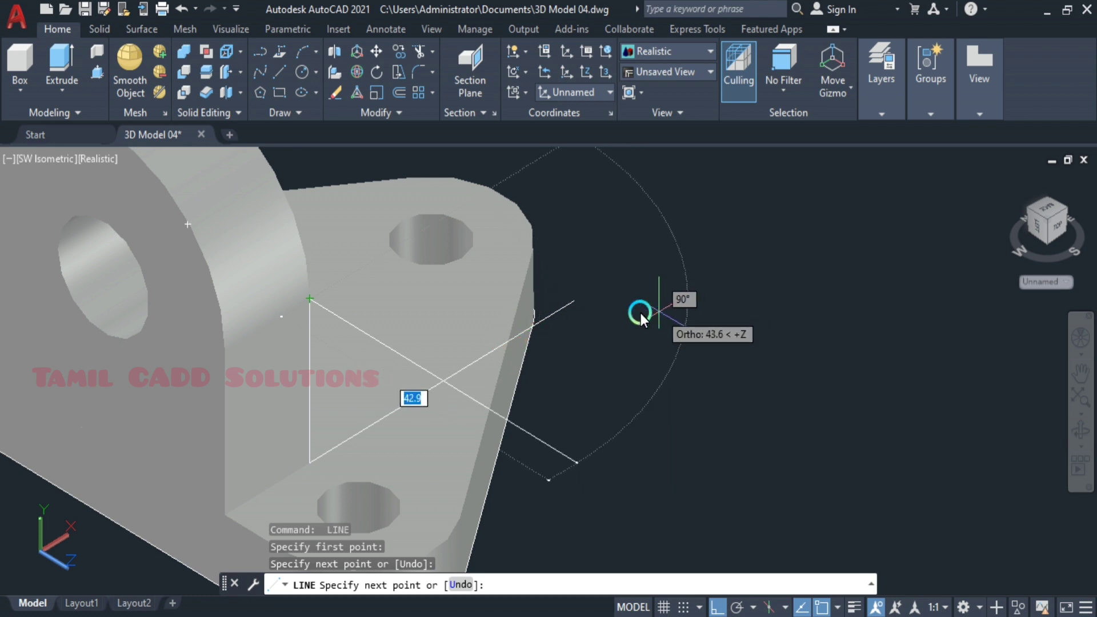
{"action": "left_click", "coordinate": [583, 214]}
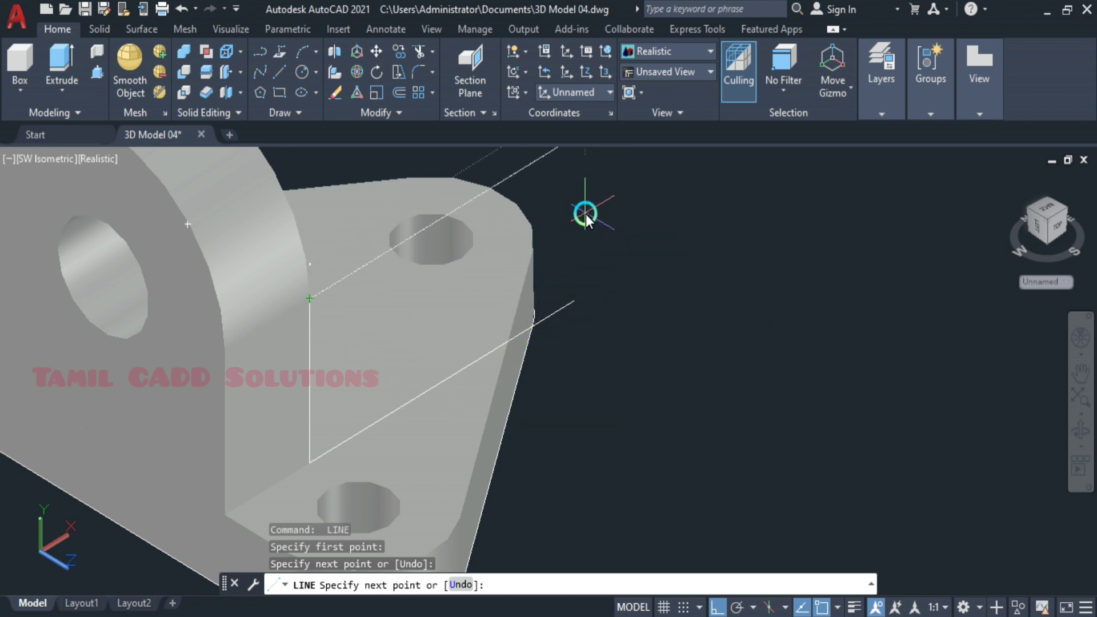
{"action": "key", "text": "Return"}
{"action": "key", "text": "Return"}
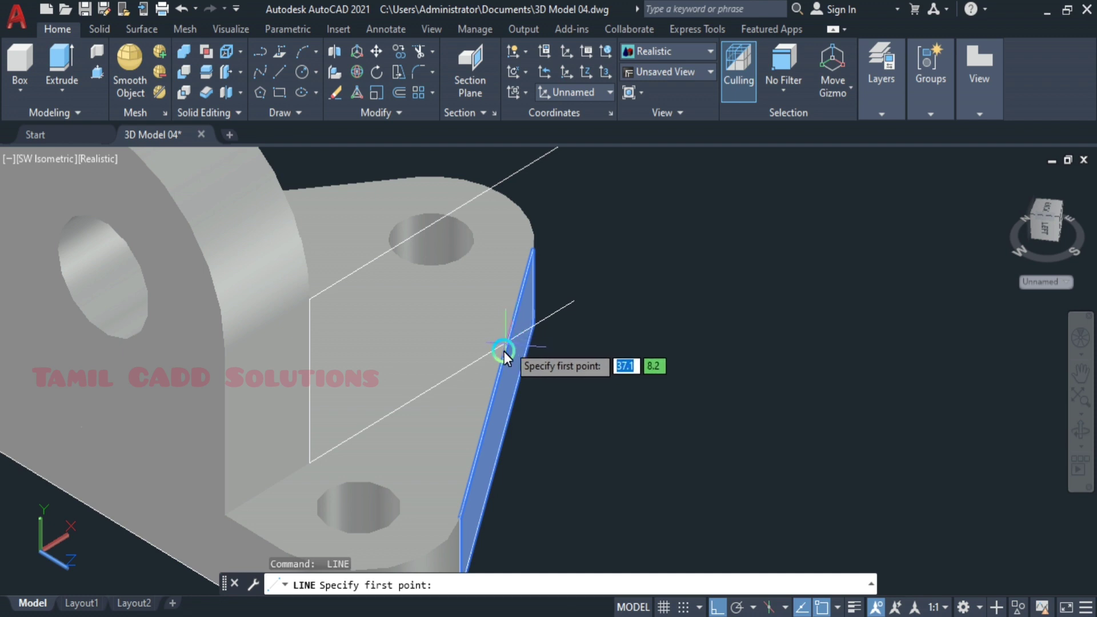
{"action": "key", "text": "Escape"}
Draw a guide line from the plate corner and trim its overhanging end.
{"action": "key", "text": "Return"}
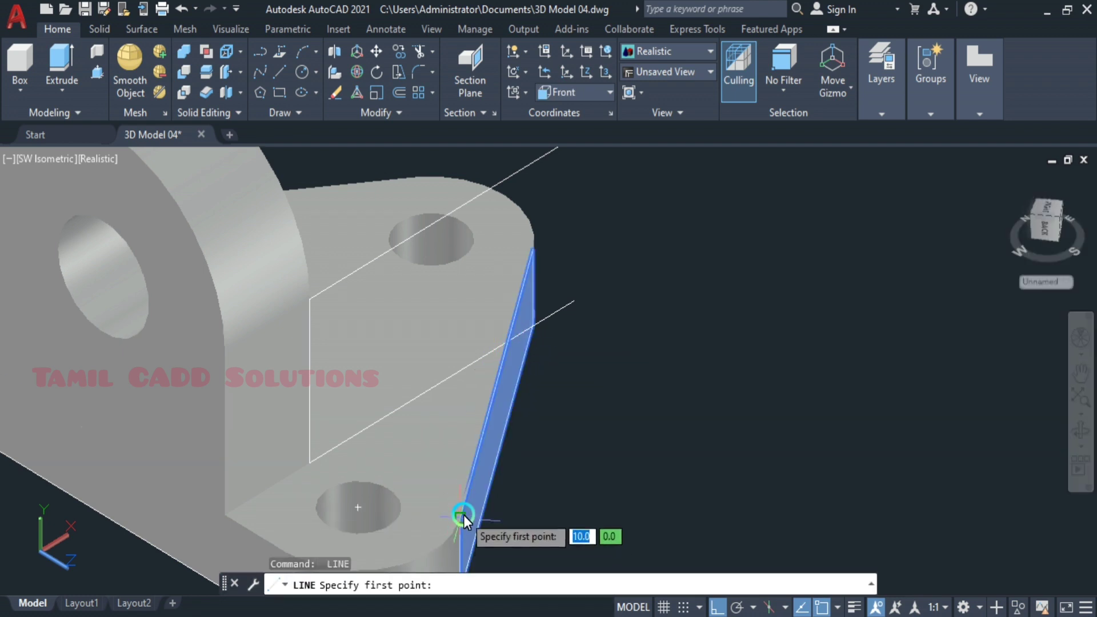
{"action": "left_click", "coordinate": [534, 252]}
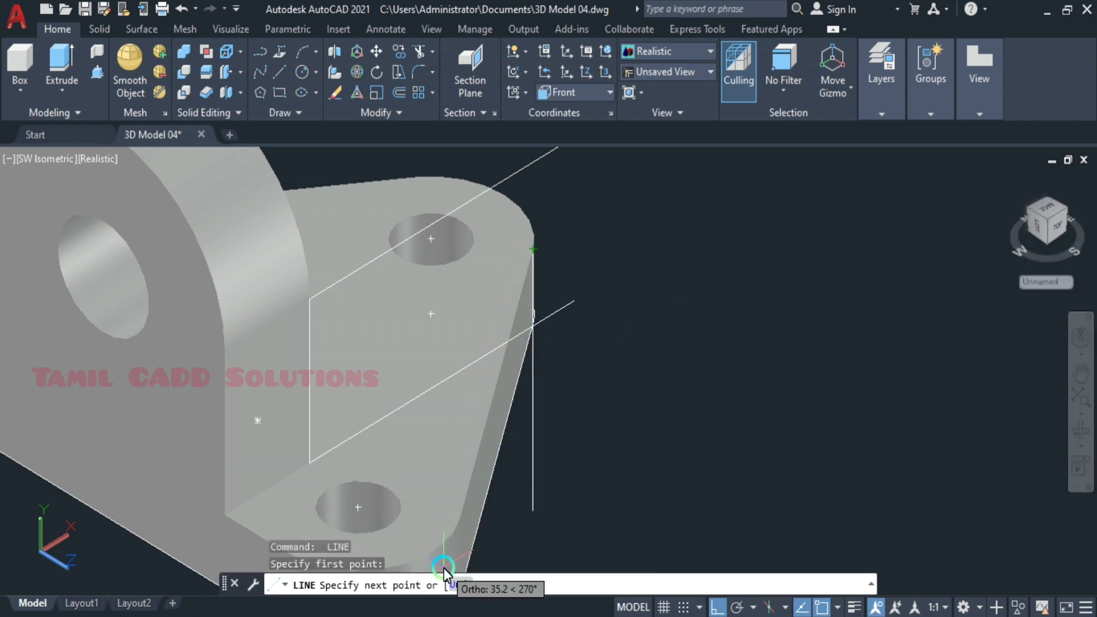
{"action": "left_click", "coordinate": [460, 523]}
{"action": "key", "text": "Escape"}
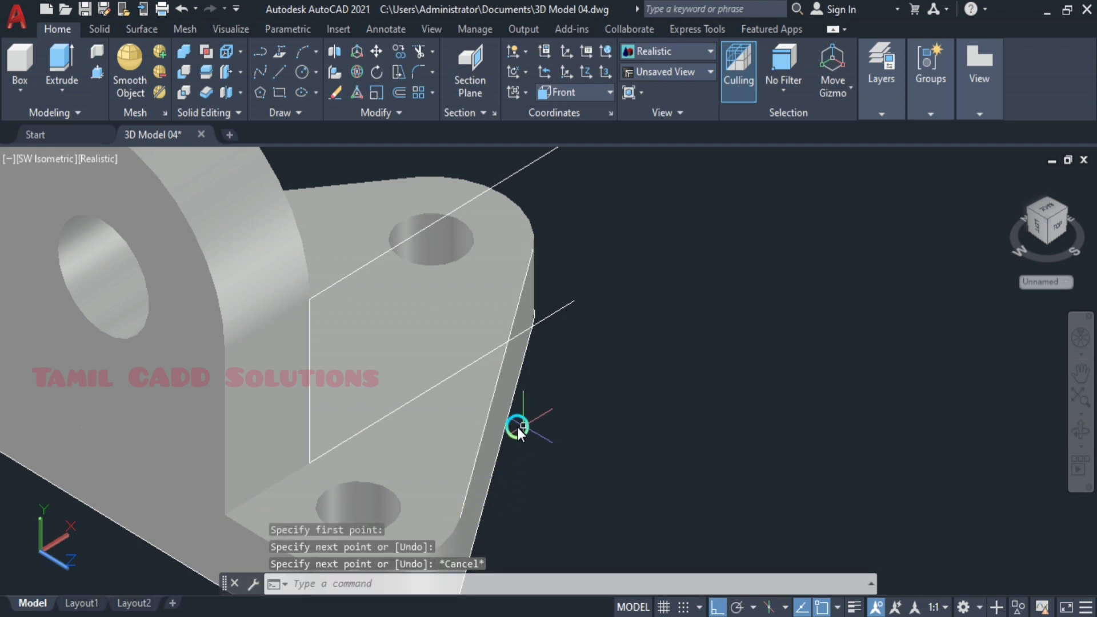
{"action": "type", "text": "tr"}
{"action": "key", "text": "Return"}
{"action": "left_click", "coordinate": [519, 338]}
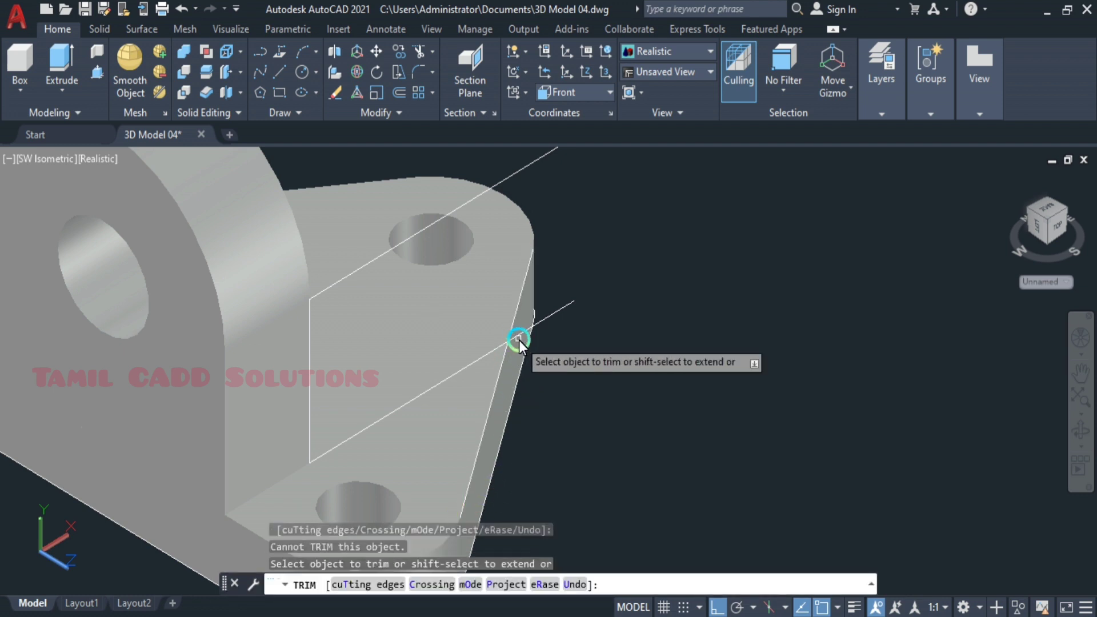
{"action": "key", "text": "Escape"}
Orbit the model and try shortening the guide line crossing the plate.
{"action": "mouse_move", "coordinate": [511, 362]}
{"action": "middle_mouse_down", "text": "shift"}
{"action": "mouse_move", "coordinate": [493, 345]}
{"action": "mouse_move", "coordinate": [415, 362]}
{"action": "mouse_move", "coordinate": [450, 405]}
{"action": "mouse_move", "coordinate": [546, 389]}
{"action": "middle_mouse_up", "text": "shift"}
{"action": "left_click", "coordinate": [546, 389]}
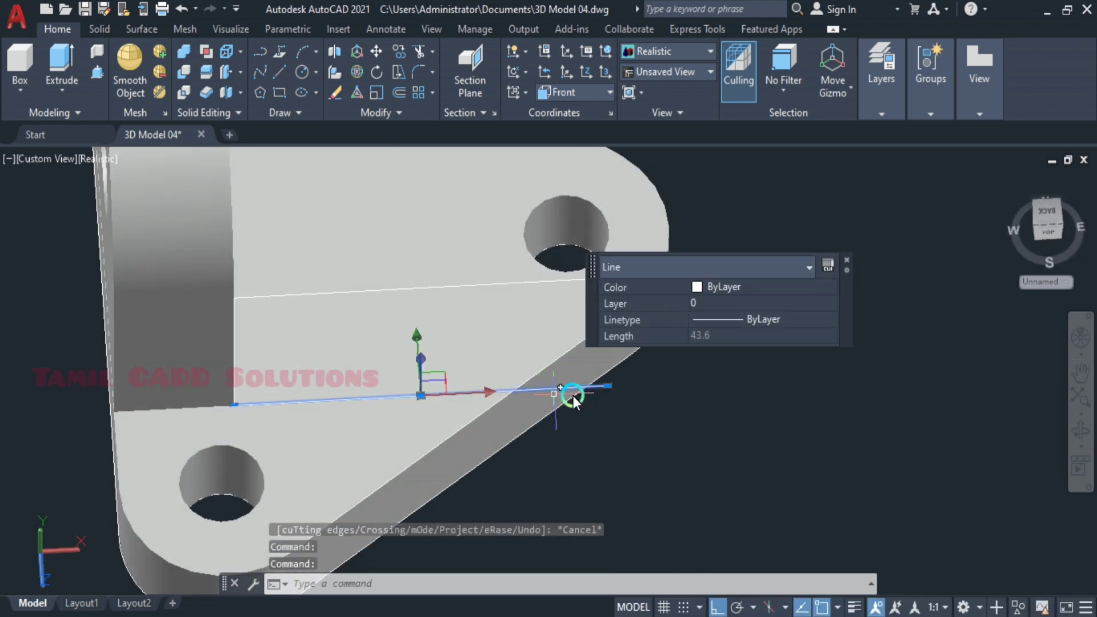
{"action": "left_click", "coordinate": [610, 388]}
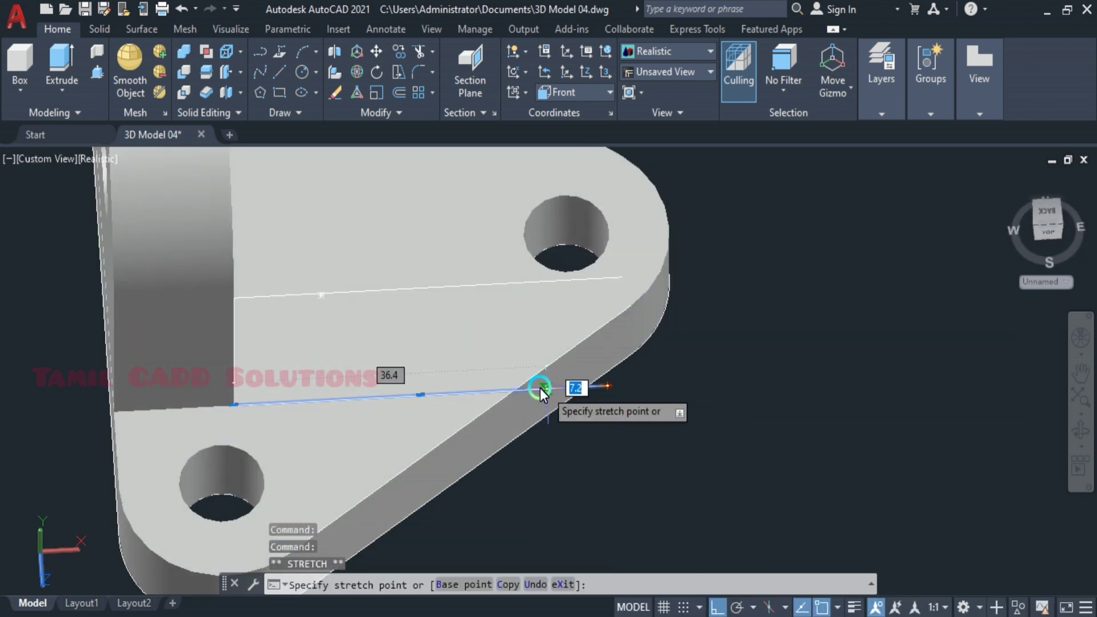
{"action": "key", "text": "Escape"}
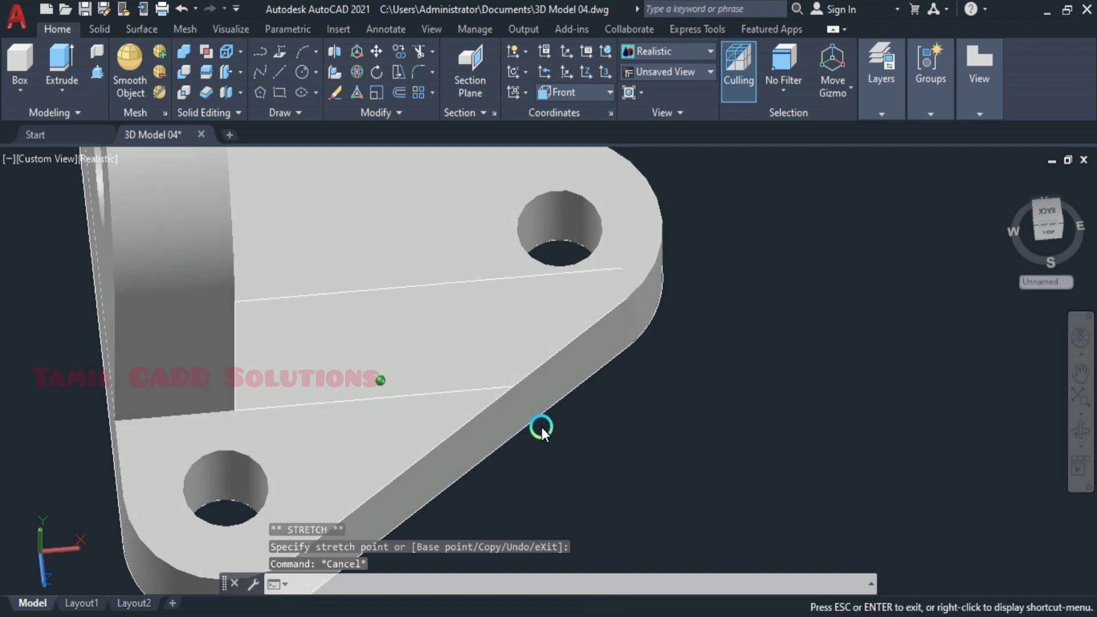
{"action": "mouse_move", "coordinate": [542, 428]}
{"action": "middle_mouse_down", "text": "shift"}
{"action": "mouse_move", "coordinate": [624, 385]}
{"action": "mouse_move", "coordinate": [413, 418]}
{"action": "mouse_move", "coordinate": [424, 414]}
{"action": "middle_mouse_up", "text": "shift"}
{"action": "key", "text": "Return"}
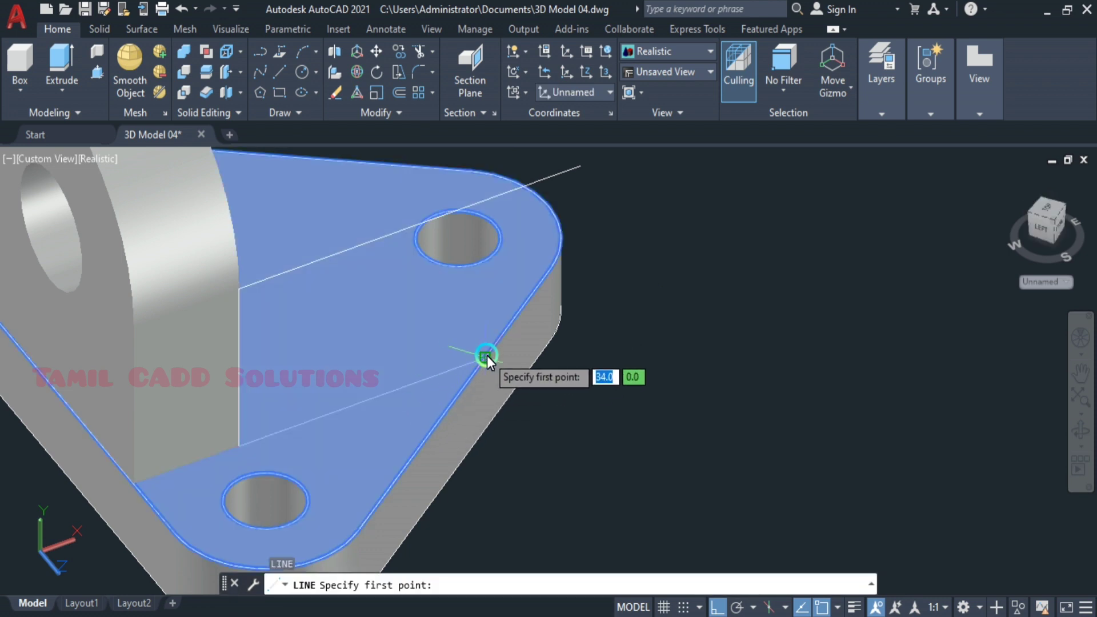
Draw the closing rib line from plate edge to lug corner and delete the stray guide line.
{"action": "left_click", "coordinate": [485, 357]}
{"action": "left_click", "coordinate": [241, 301]}
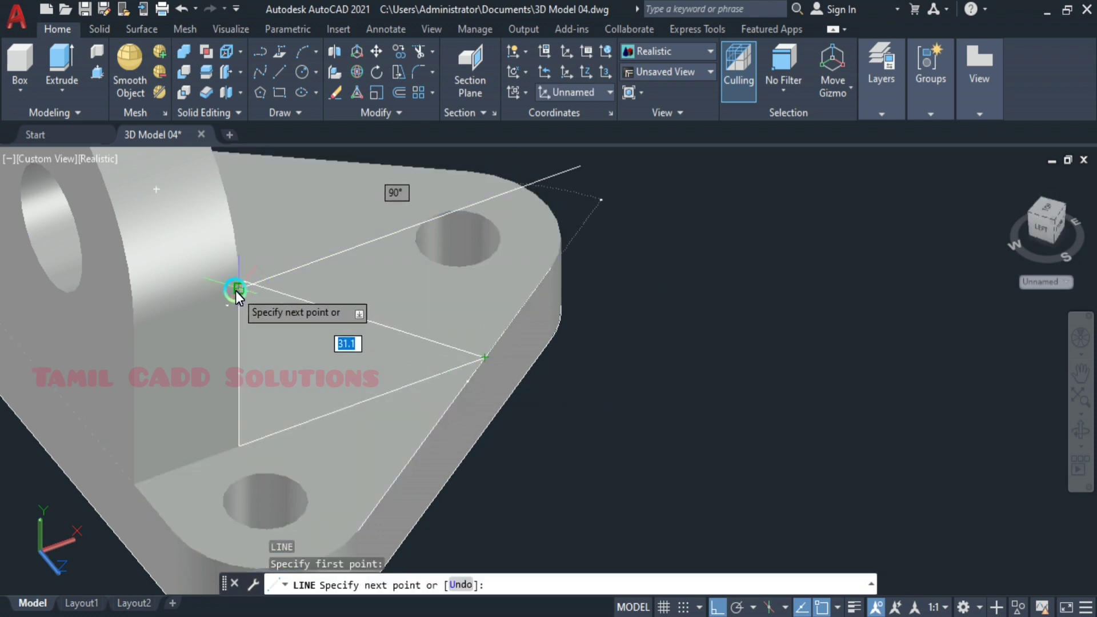
{"action": "key", "text": "Escape"}
{"action": "left_click", "coordinate": [338, 258]}
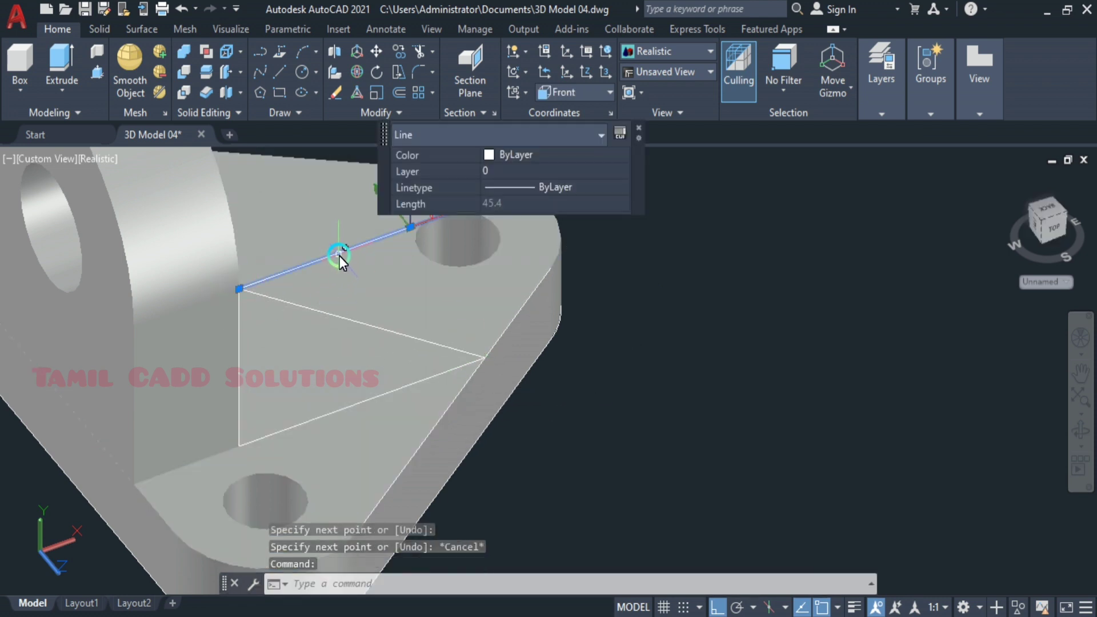
{"action": "key", "text": "Delete"}
Window-select the triangle lines and JOIN them into one closed outline.
{"action": "scroll", "coordinate": [406, 375], "scroll_direction": "down", "scroll_amount": 2}
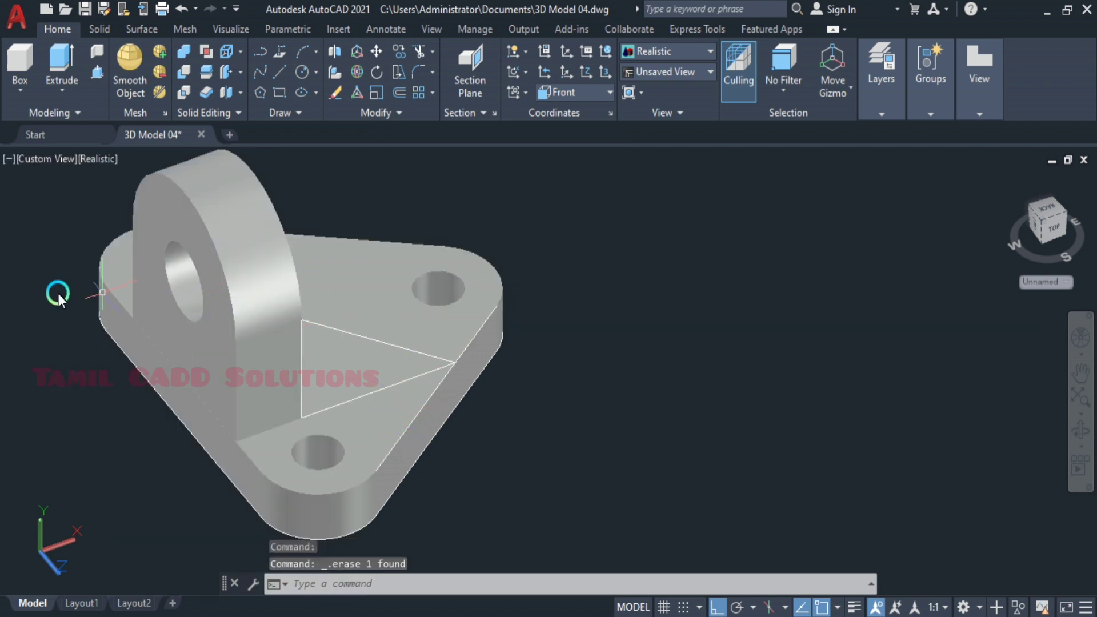
{"action": "left_click", "coordinate": [25, 283]}
{"action": "left_click", "coordinate": [532, 435]}
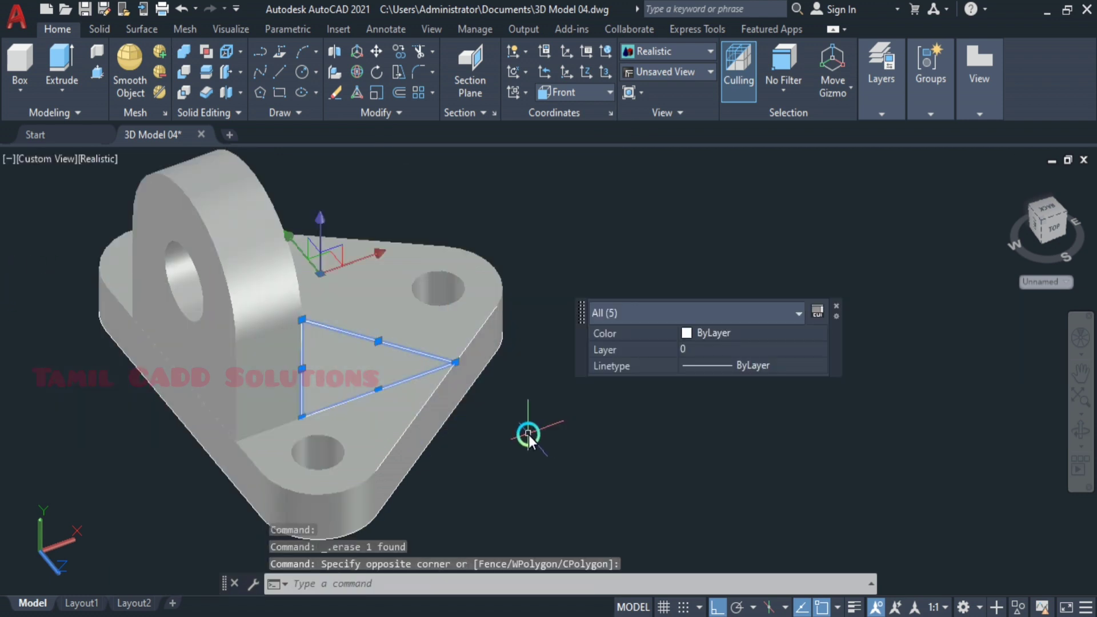
{"action": "type", "text": "j"}
{"action": "key", "text": "Return"}
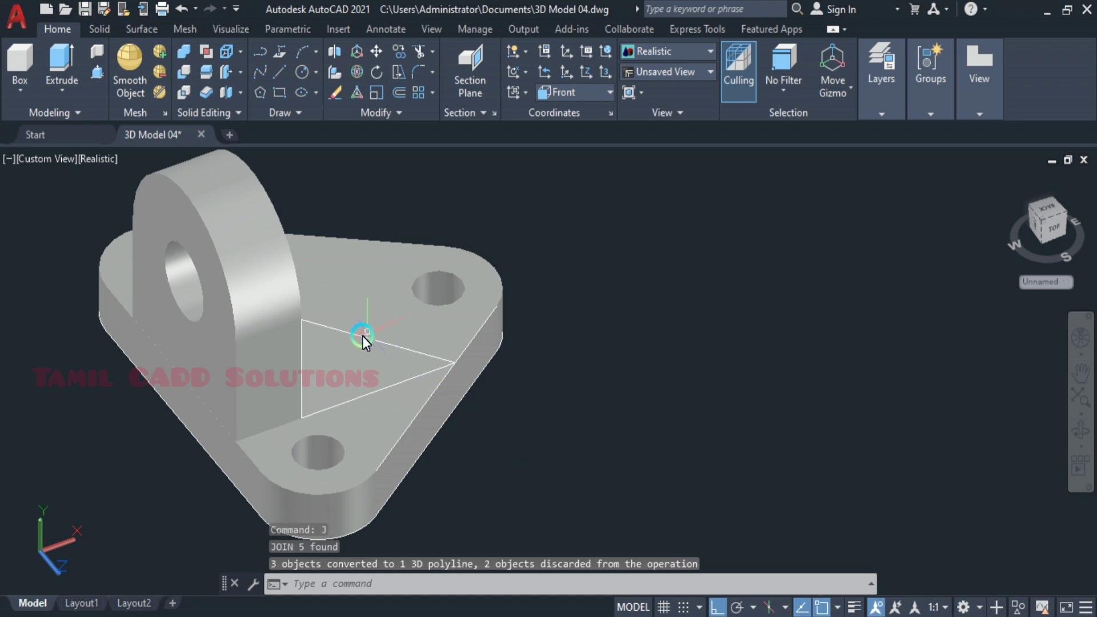
{"action": "left_click", "coordinate": [359, 338]}
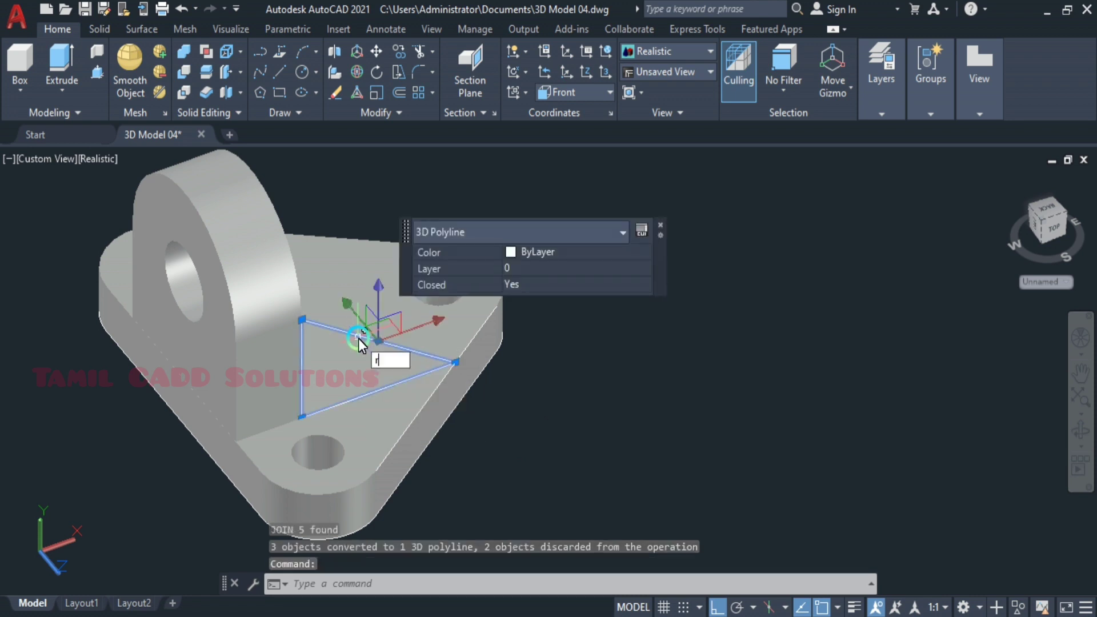
{"action": "key", "text": "Escape"}
Extrude the triangular rib outline 5 units into a solid and orbit to inspect it.
{"action": "type", "text": "ex"}
{"action": "key", "text": "Return"}
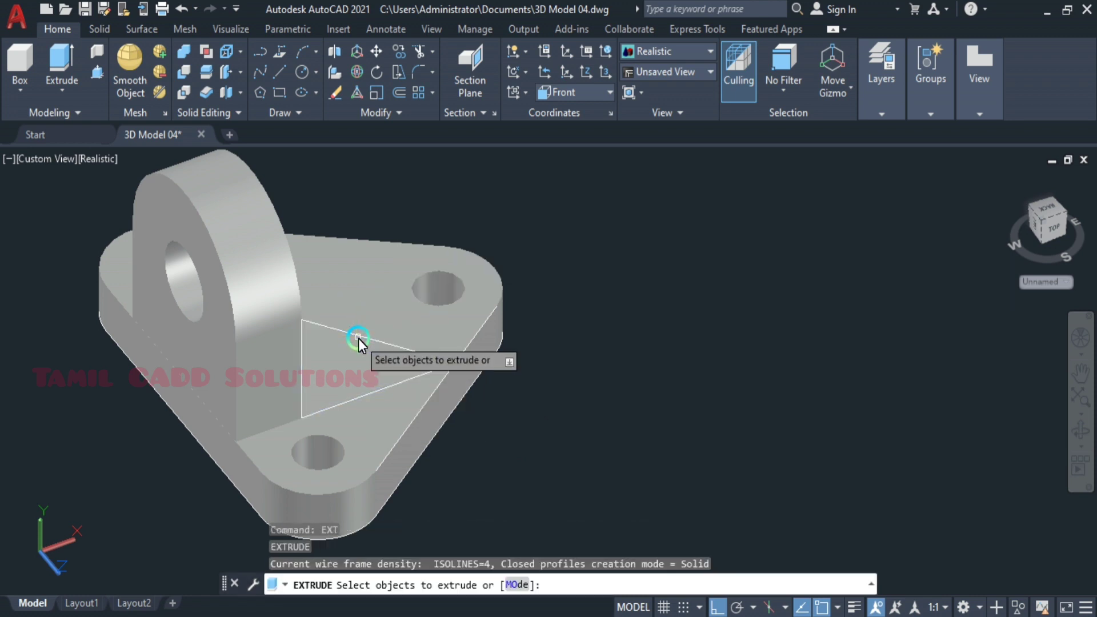
{"action": "left_click", "coordinate": [336, 319]}
{"action": "key", "text": "Return"}
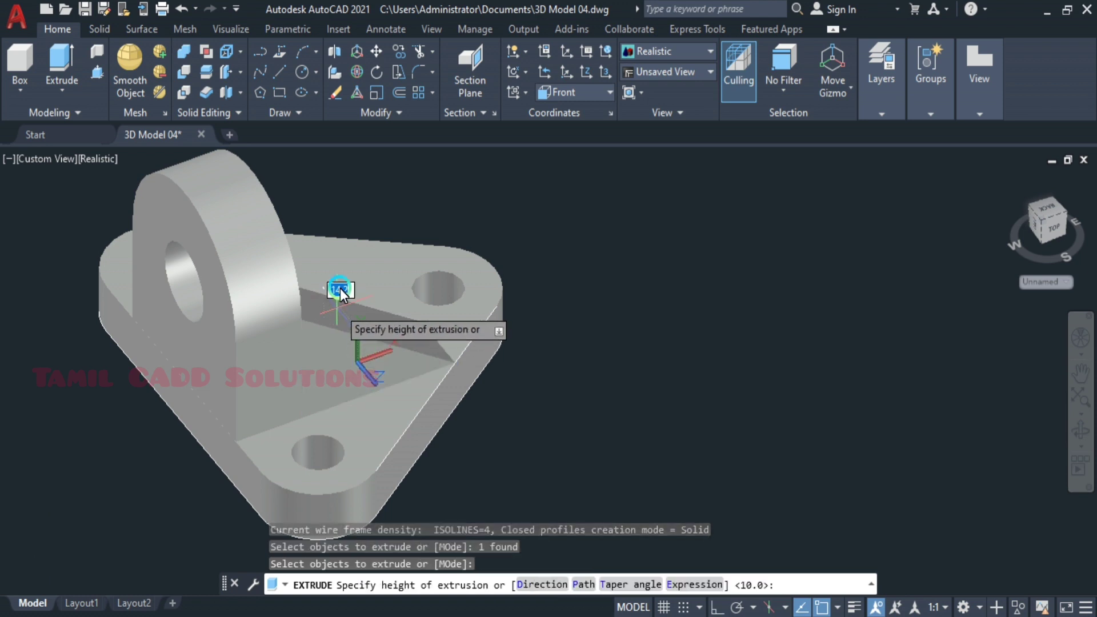
{"action": "type", "text": "5"}
{"action": "key", "text": "Return"}
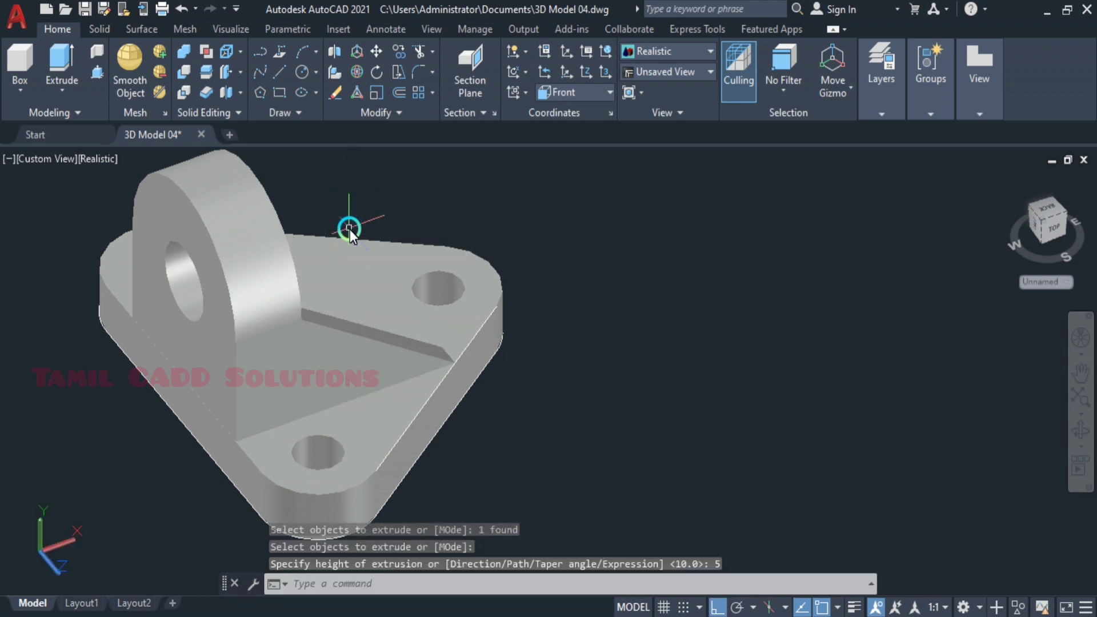
{"action": "key", "text": "Escape"}
{"action": "left_click", "coordinate": [349, 387]}
{"action": "middle_click_drag", "start_coordinate": [267, 416], "coordinate": [49, 434], "text": "shift"}
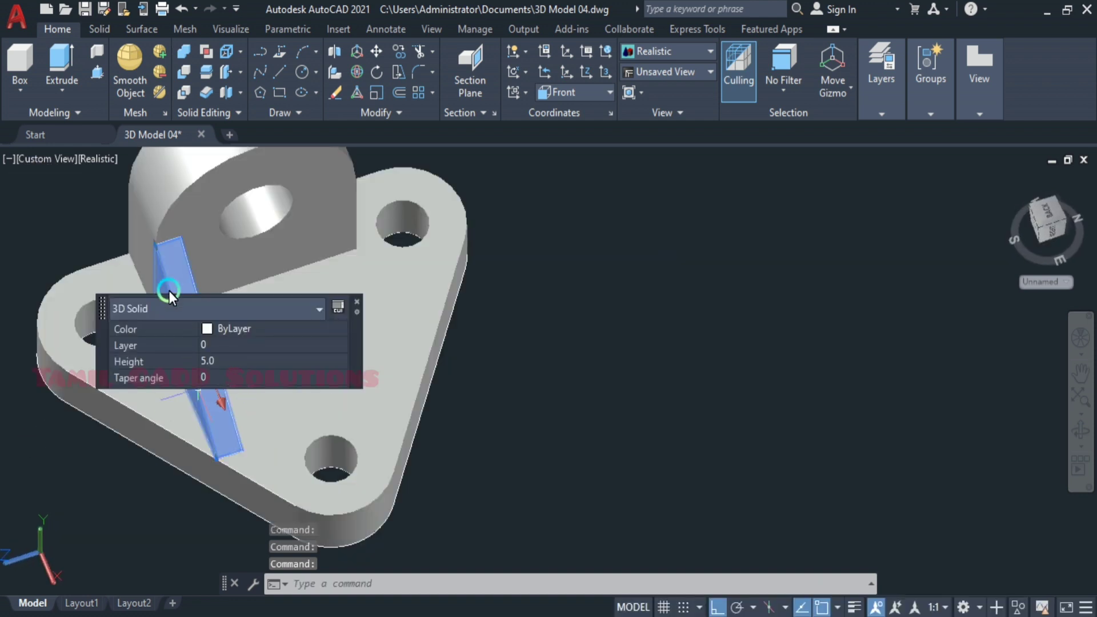
Copy the rib to the opposite side of the upright lug.
{"action": "type", "text": "co"}
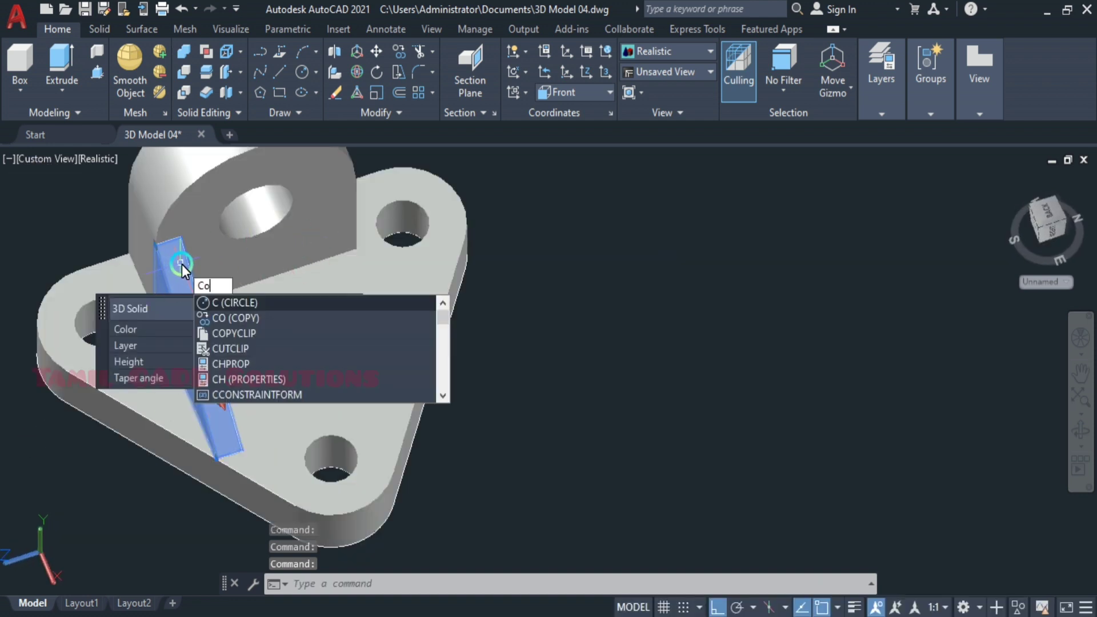
{"action": "key", "text": "Return"}
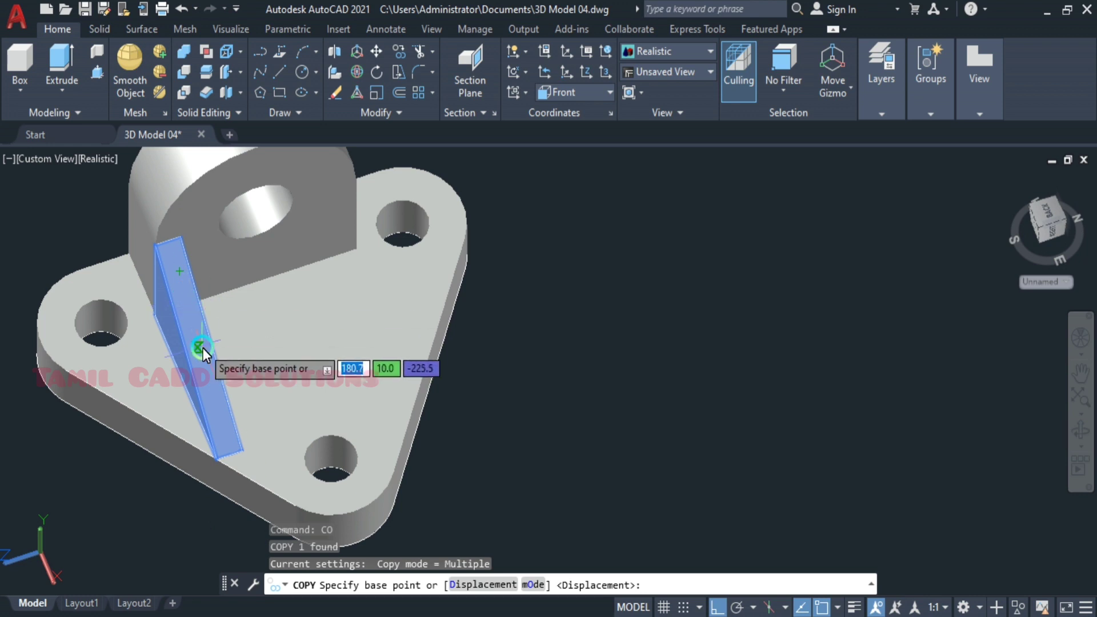
{"action": "mouse_move", "coordinate": [204, 348]}
{"action": "middle_mouse_down", "text": "shift"}
{"action": "mouse_move", "coordinate": [140, 346]}
{"action": "mouse_move", "coordinate": [175, 326]}
{"action": "middle_mouse_up", "text": "shift"}
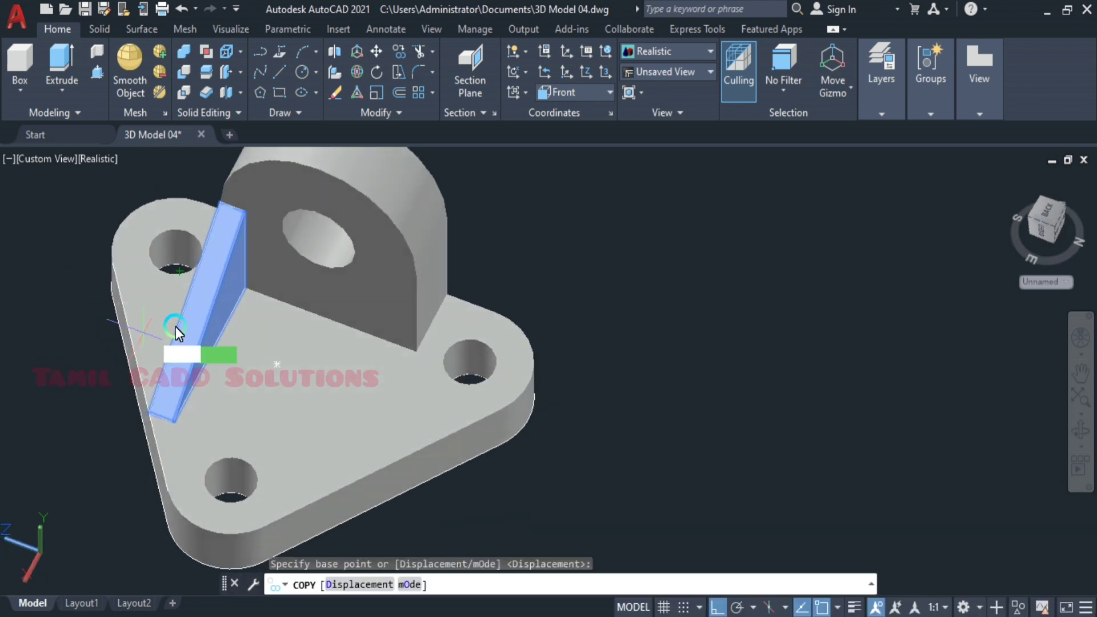
{"action": "left_click", "coordinate": [245, 291]}
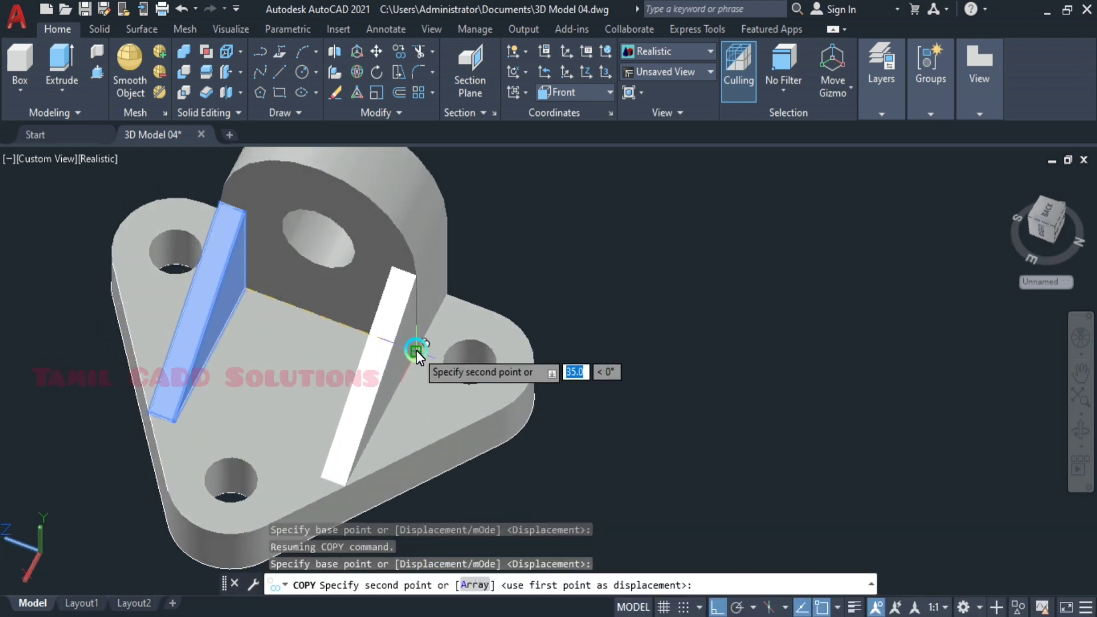
{"action": "left_click", "coordinate": [416, 350]}
{"action": "key", "text": "Escape"}
Orbit around the bracket and check the two ribs, lug and base plate as separate solids.
{"action": "mouse_move", "coordinate": [349, 426]}
{"action": "middle_mouse_down", "text": "shift"}
{"action": "mouse_move", "coordinate": [302, 373]}
{"action": "mouse_move", "coordinate": [233, 341]}
{"action": "mouse_move", "coordinate": [487, 344]}
{"action": "mouse_move", "coordinate": [482, 407]}
{"action": "mouse_move", "coordinate": [370, 408]}
{"action": "mouse_move", "coordinate": [371, 423]}
{"action": "middle_mouse_up", "text": "shift"}
{"action": "scroll", "coordinate": [483, 407], "scroll_direction": "down", "scroll_amount": 5}
{"action": "scroll", "coordinate": [370, 423], "scroll_direction": "up", "scroll_amount": 2}
{"action": "middle_click_drag", "start_coordinate": [419, 381], "coordinate": [372, 378], "text": "shift"}
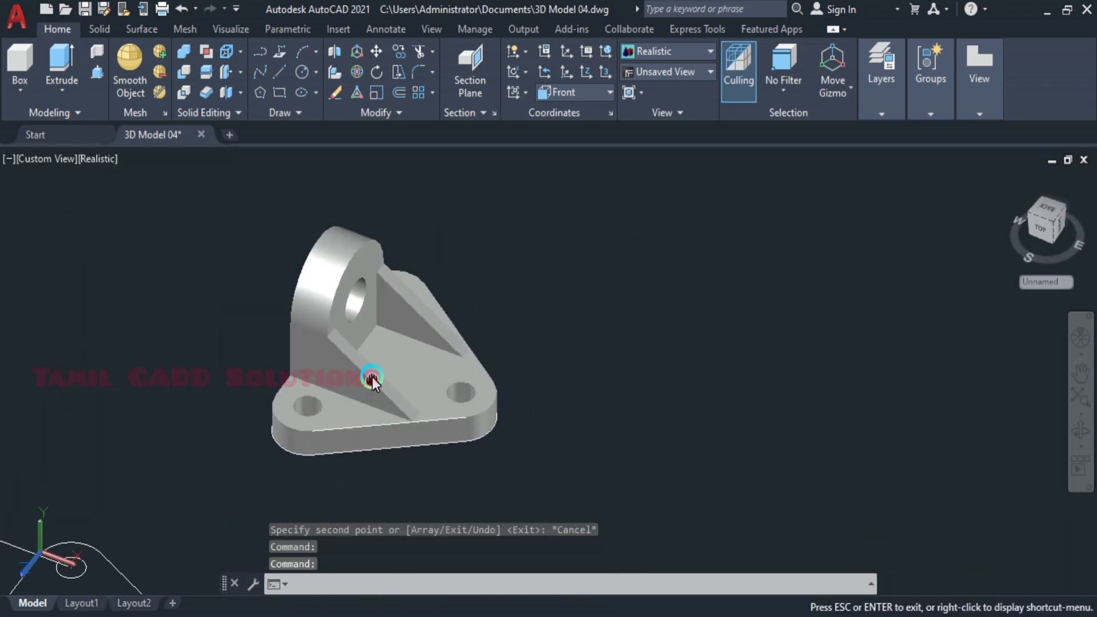
{"action": "scroll", "coordinate": [369, 381], "scroll_direction": "up", "scroll_amount": 3}
{"action": "scroll", "coordinate": [433, 392], "scroll_direction": "down", "scroll_amount": 1}
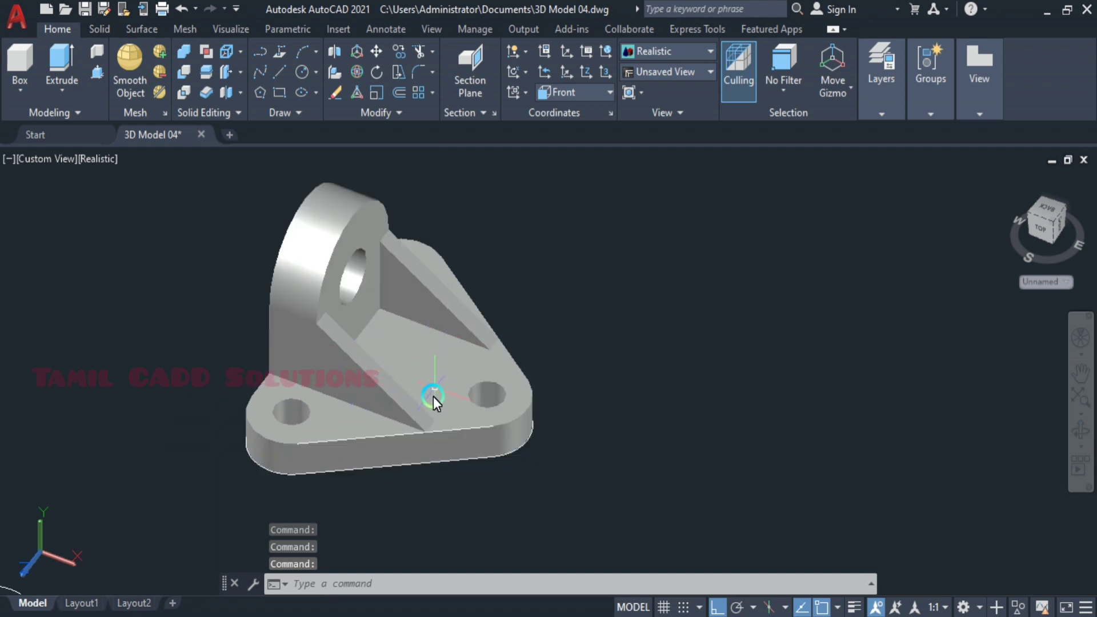
{"action": "left_click", "coordinate": [351, 362]}
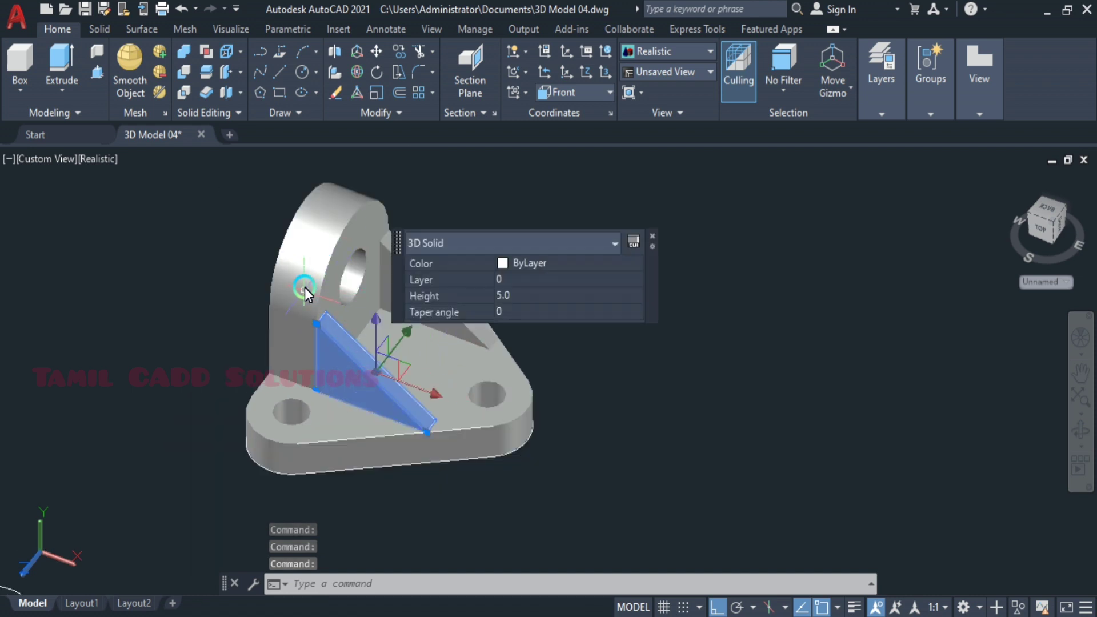
{"action": "left_click", "coordinate": [317, 273]}
{"action": "left_click", "coordinate": [435, 367]}
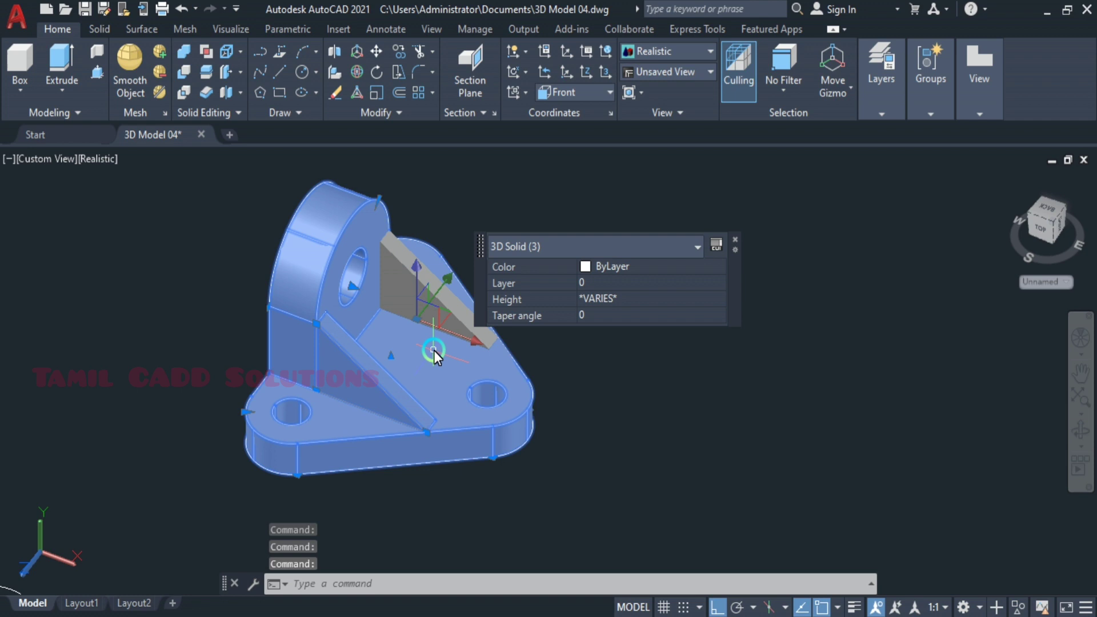
{"action": "left_click", "coordinate": [401, 267]}
{"action": "key", "text": "Escape"}
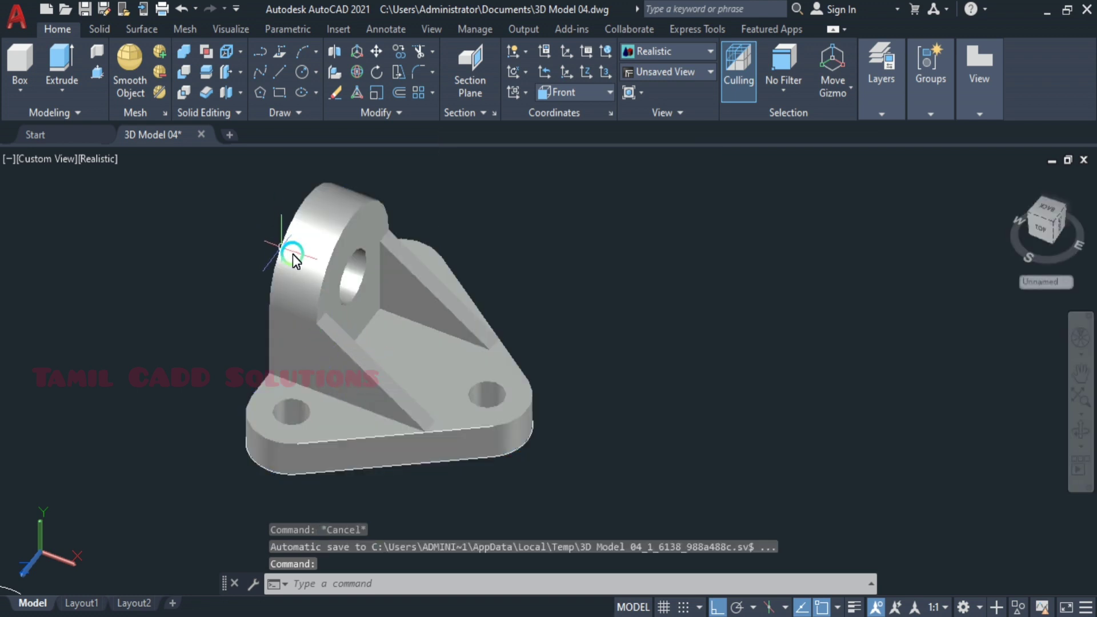
{"action": "scroll", "coordinate": [292, 254], "scroll_direction": "down", "scroll_amount": 1}
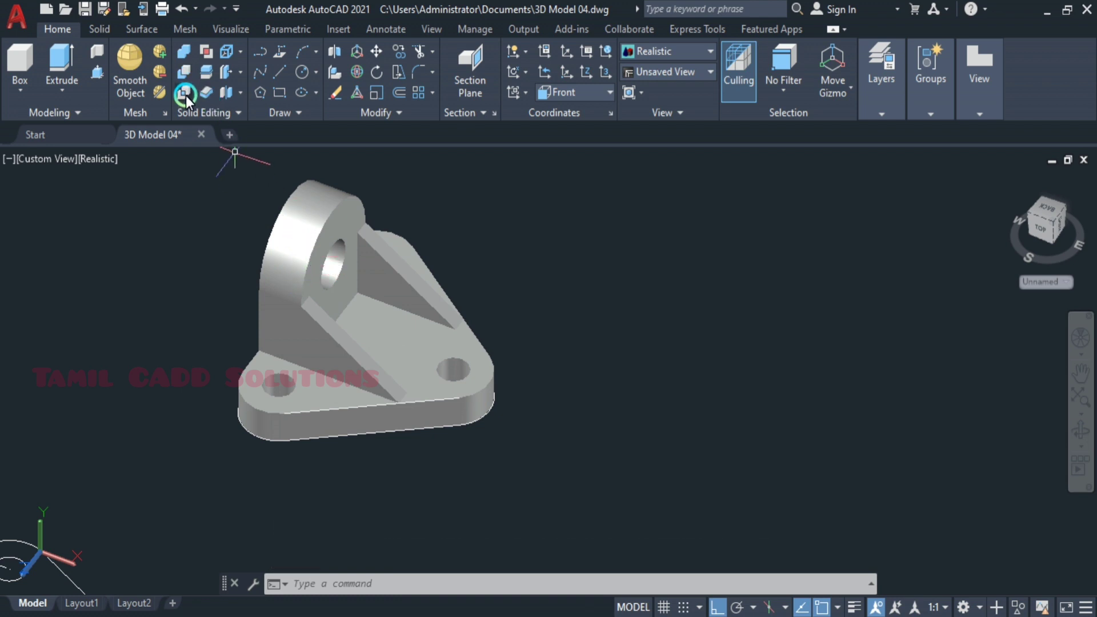
Union the ribs, lug and base plate into a single solid.
{"action": "left_click", "coordinate": [185, 56]}
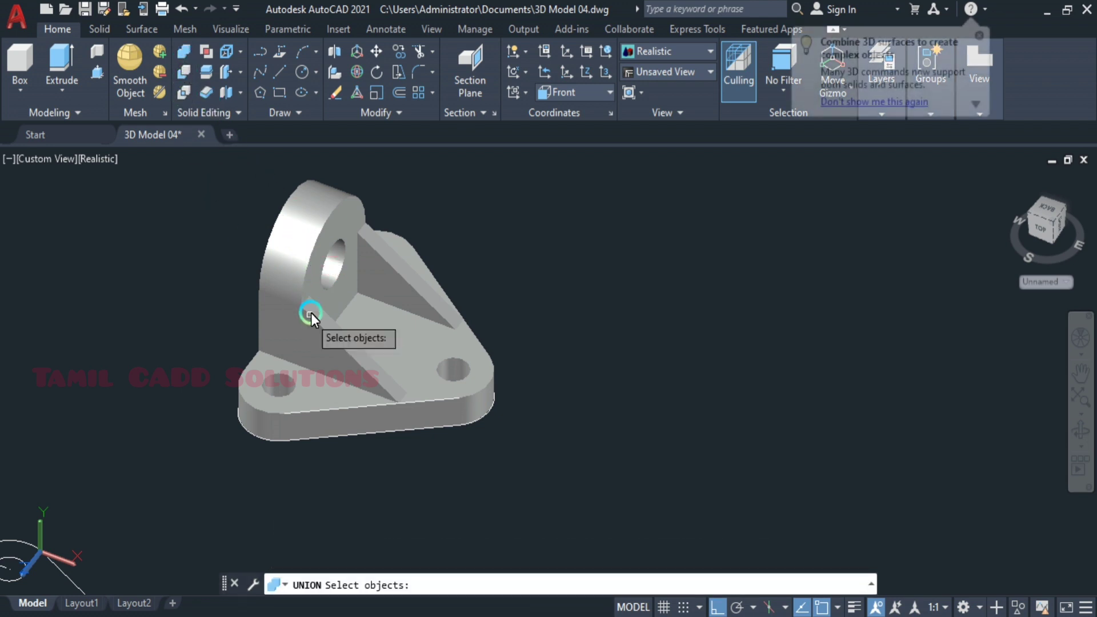
{"action": "left_click", "coordinate": [176, 163]}
{"action": "left_click", "coordinate": [596, 477]}
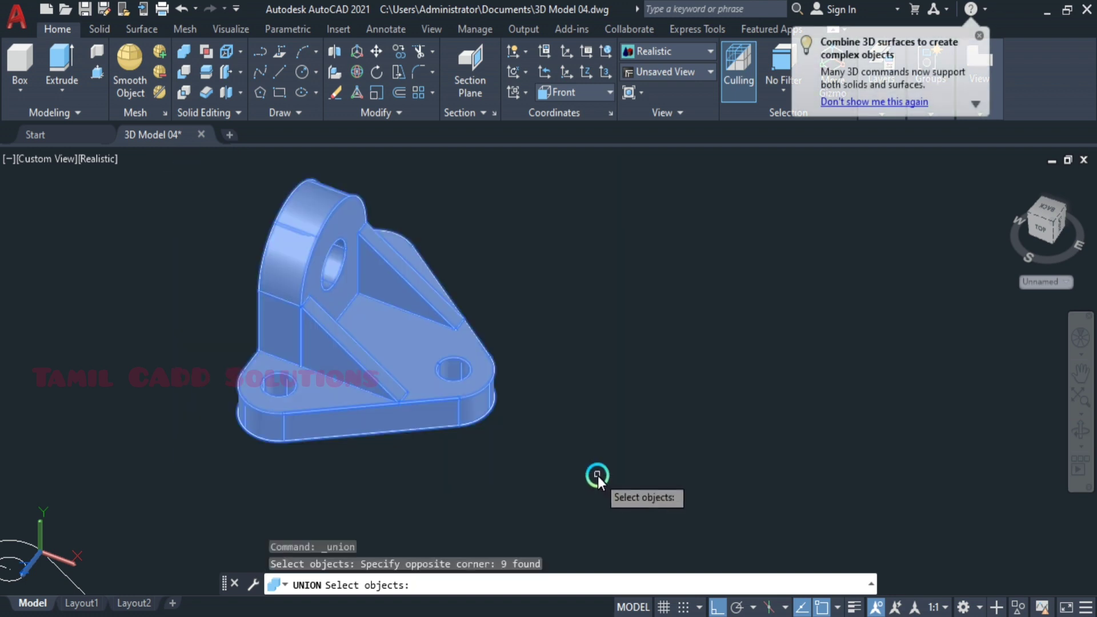
{"action": "key", "text": "Return"}
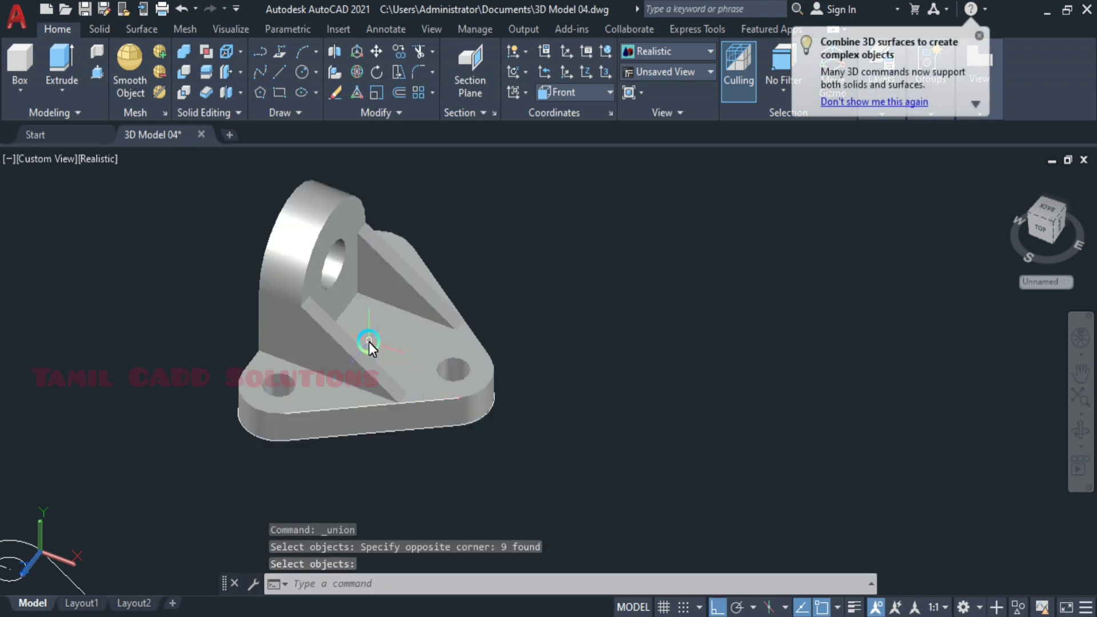
Move the bracket clear of the 2D base outline and delete the outline.
{"action": "left_click", "coordinate": [352, 341]}
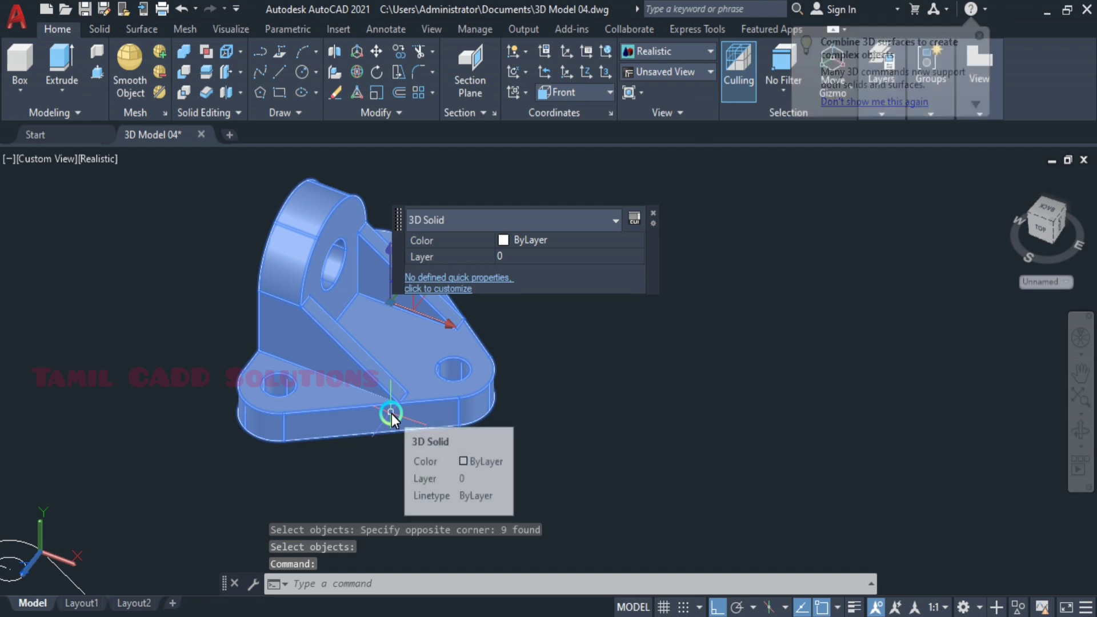
{"action": "type", "text": "m"}
{"action": "key", "text": "Return"}
{"action": "left_click", "coordinate": [189, 378]}
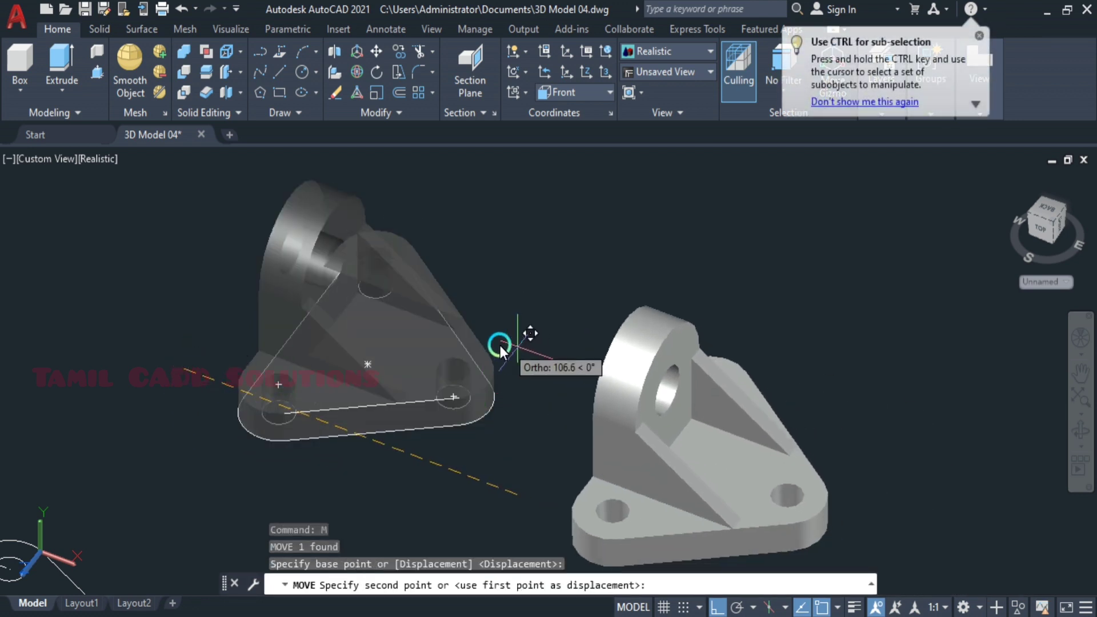
{"action": "left_click", "coordinate": [474, 454]}
{"action": "left_click", "coordinate": [396, 437]}
{"action": "left_click", "coordinate": [114, 220]}
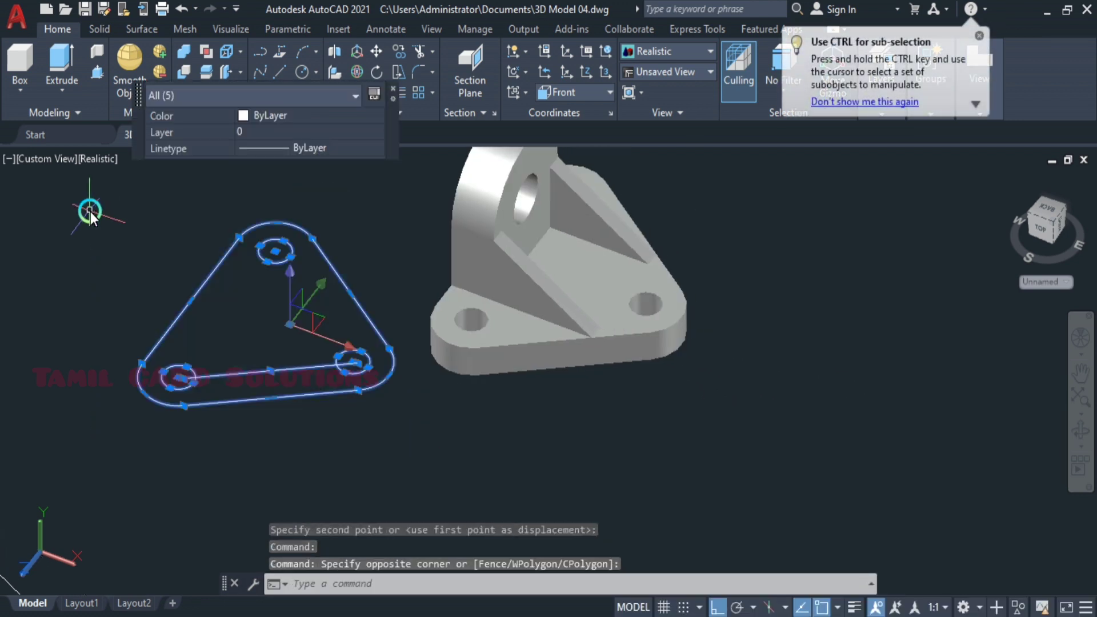
{"action": "key", "text": "Delete"}
Reframe the bracket and compare it against the page 83 drawing in Edge.
{"action": "mouse_move", "coordinate": [456, 274]}
{"action": "middle_mouse_down"}
{"action": "mouse_move", "coordinate": [326, 374]}
{"action": "mouse_move", "coordinate": [300, 379]}
{"action": "middle_mouse_up"}
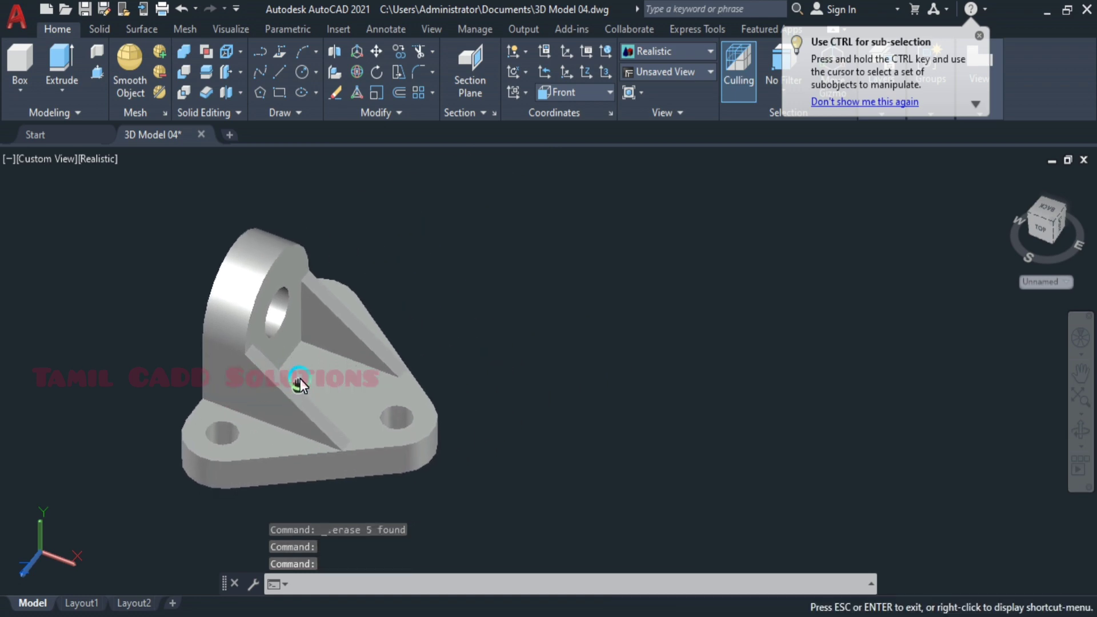
{"action": "scroll", "coordinate": [366, 336], "scroll_direction": "up", "scroll_amount": 2}
{"action": "middle_click_drag", "start_coordinate": [367, 335], "coordinate": [378, 355], "text": "shift"}
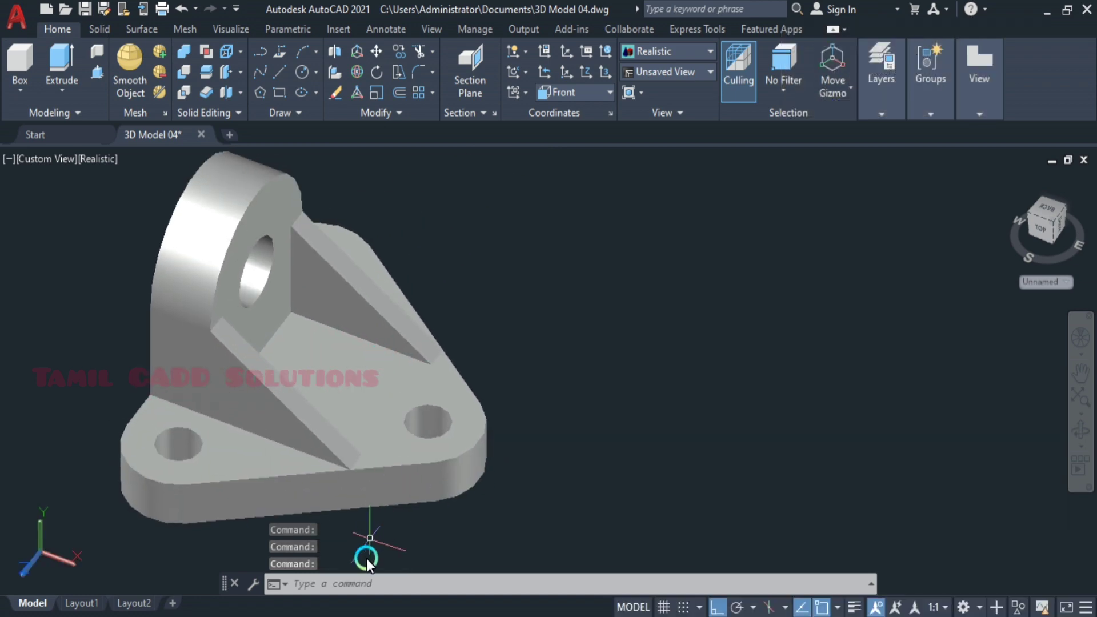
{"action": "key", "text": "alt+Tab"}
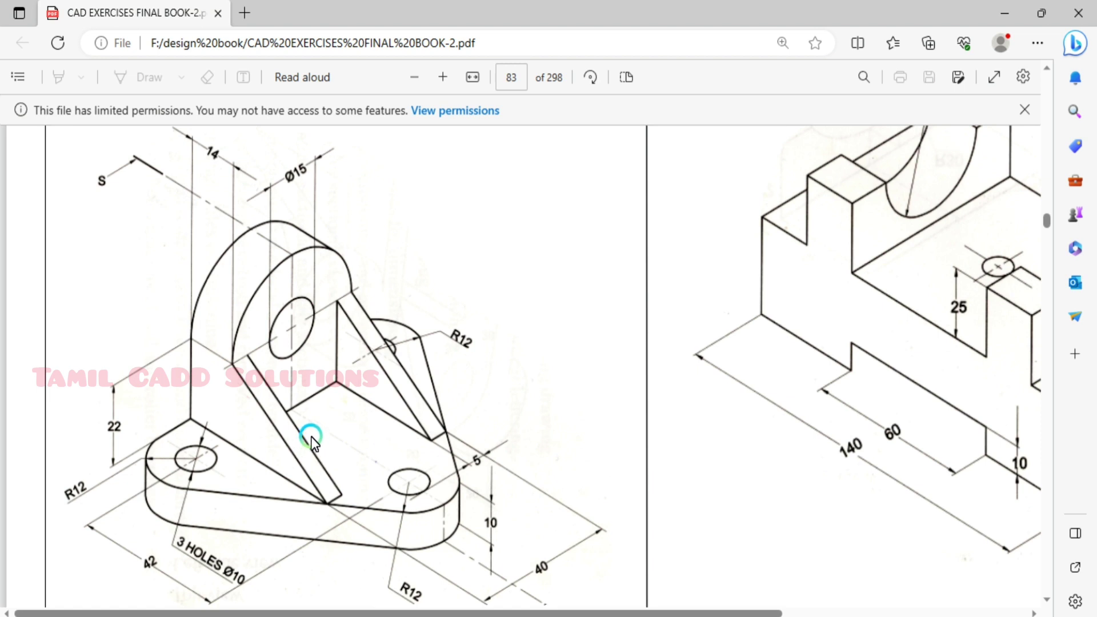
{"action": "left_click", "coordinate": [1005, 13]}
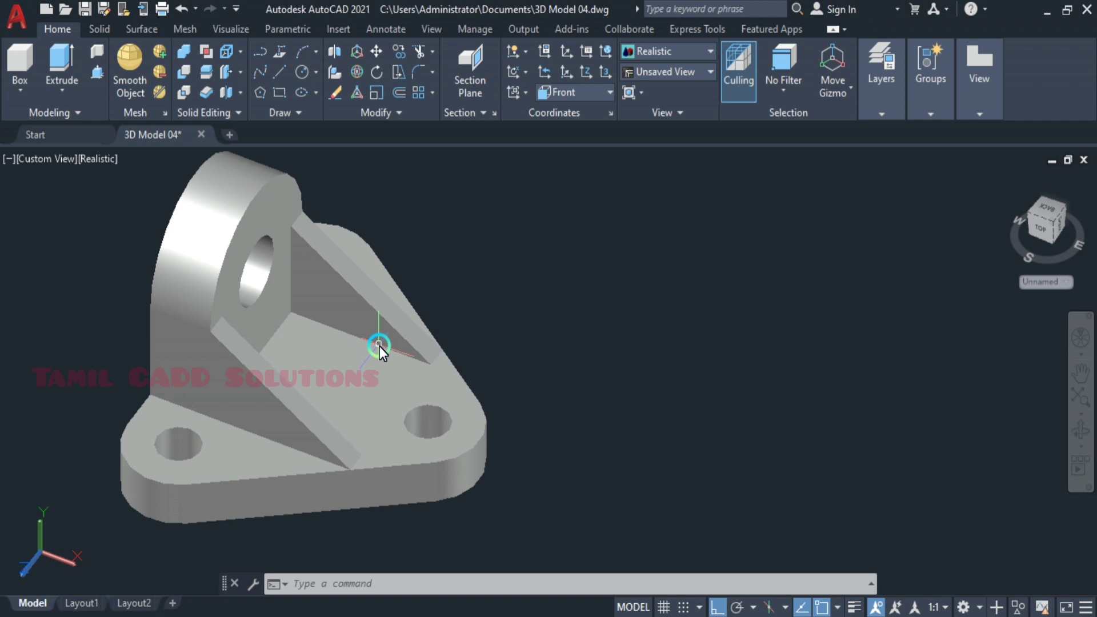